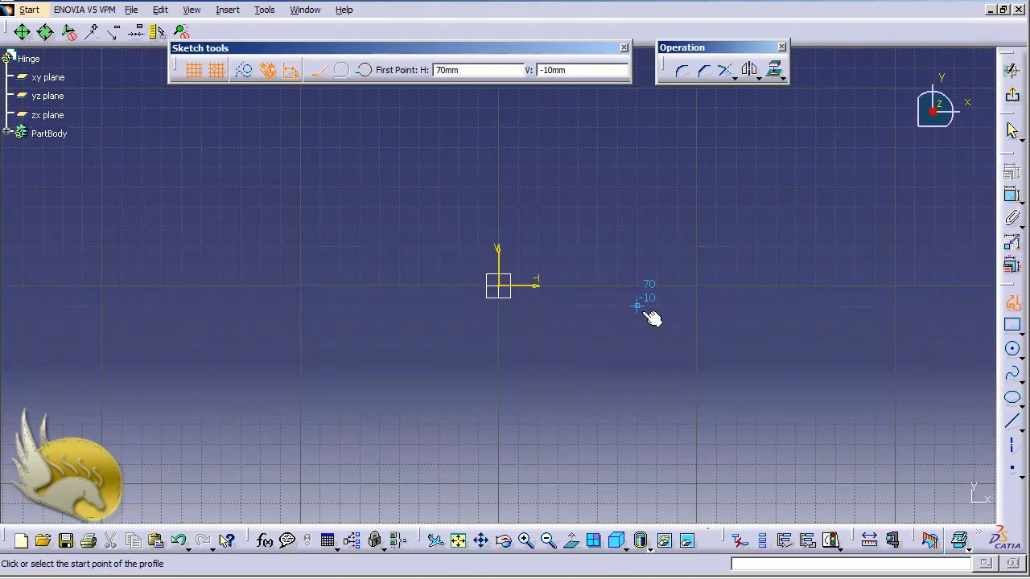
- Draw an eight-line closed U profile with a central slot, ending back at the start point
click(439, 187)
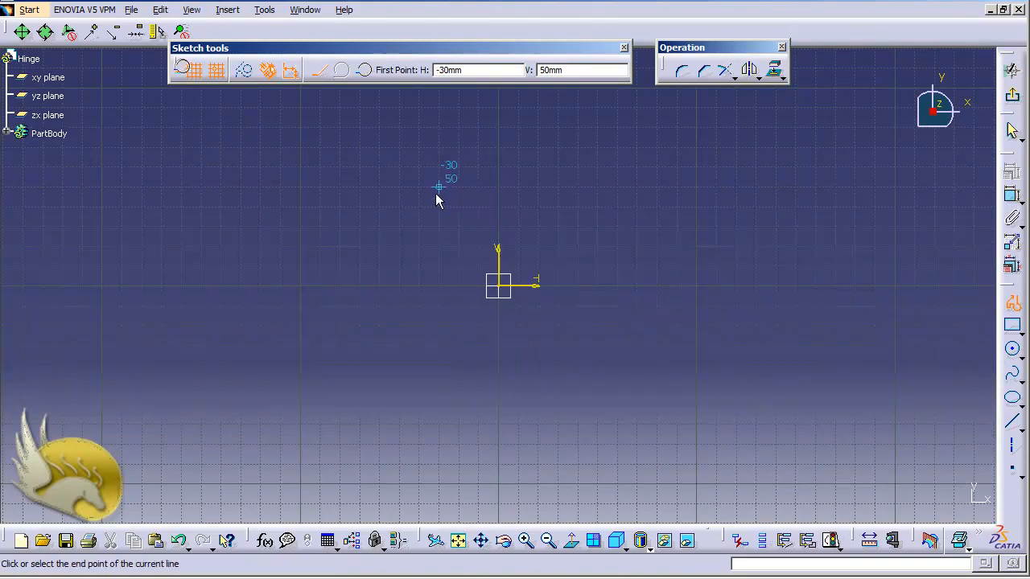
ctrl+scroll(436, 194, up, 5)
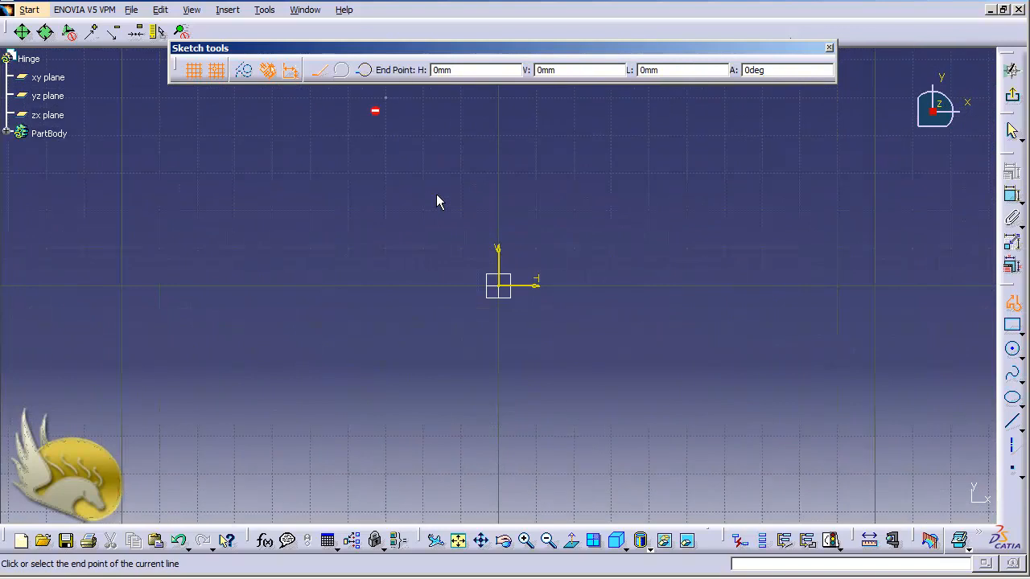
click(357, 193)
ctrl+scroll(364, 196, up, 1)
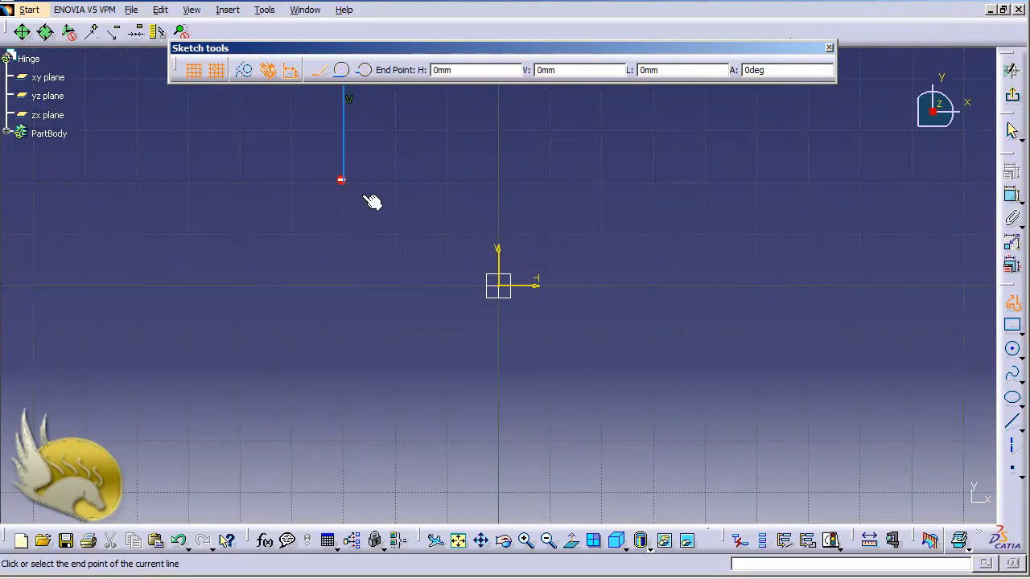
scroll(363, 194, up, 4)
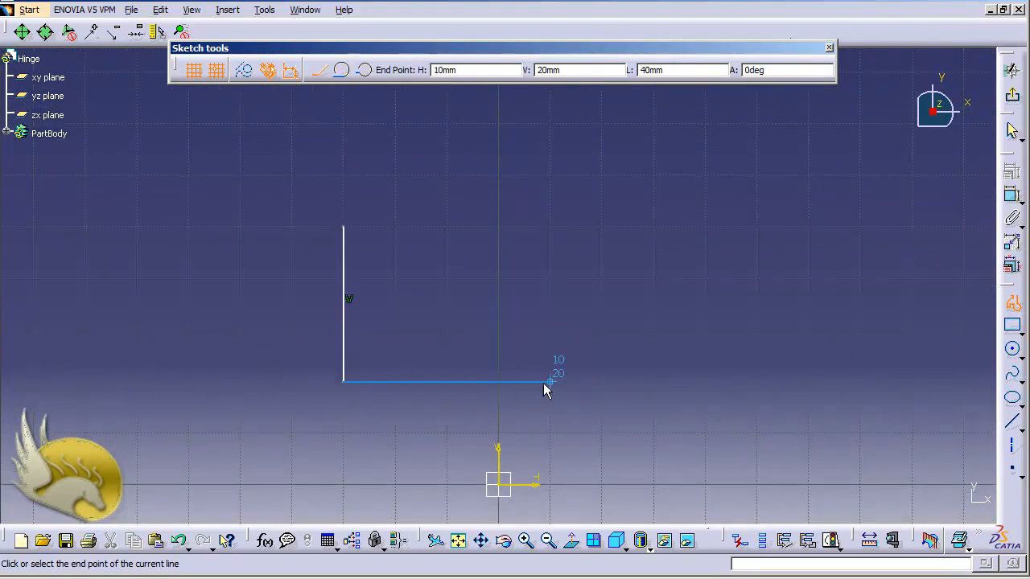
click(548, 381)
click(550, 227)
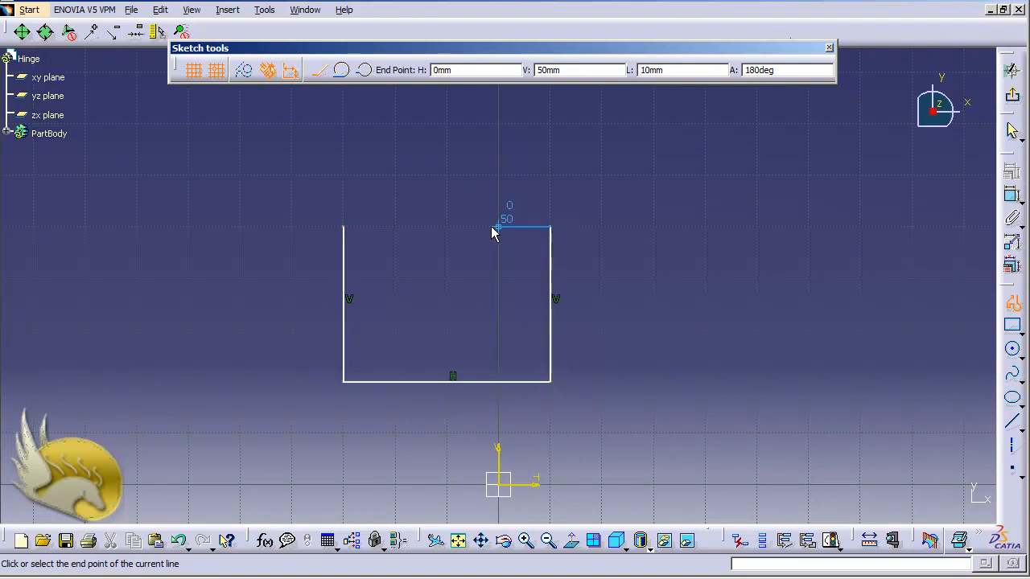
click(494, 229)
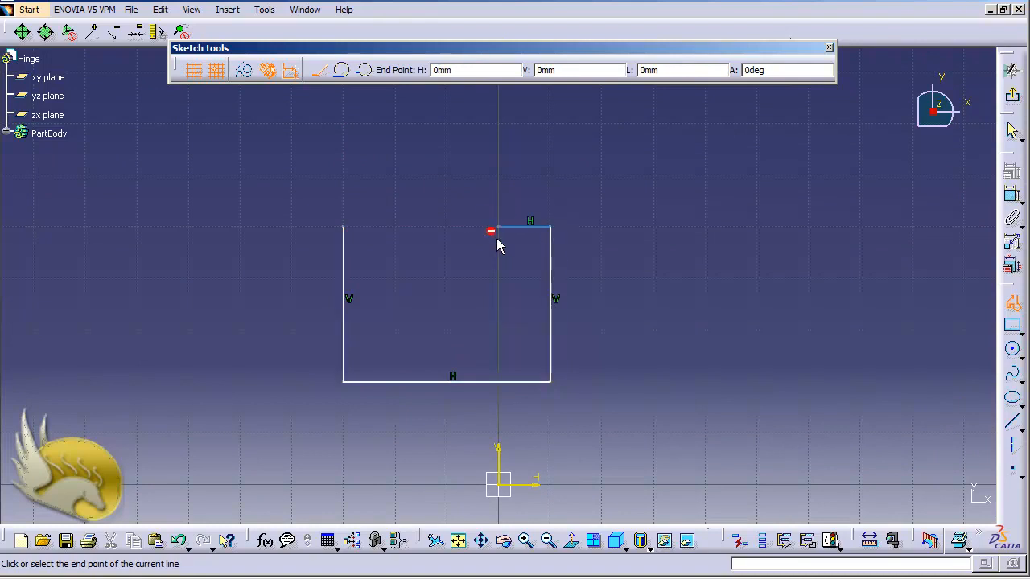
click(499, 330)
click(395, 328)
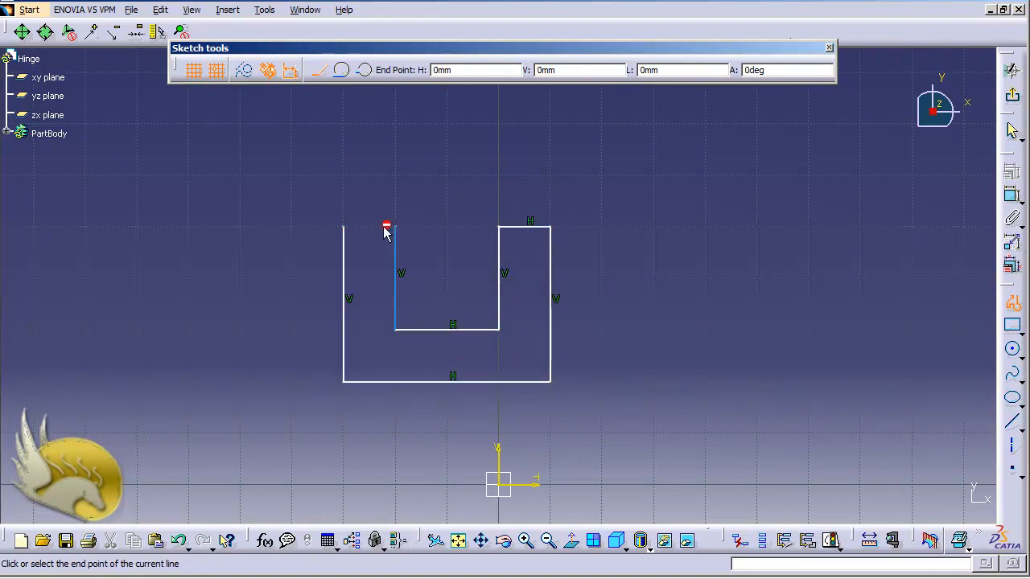
click(395, 227)
click(343, 227)
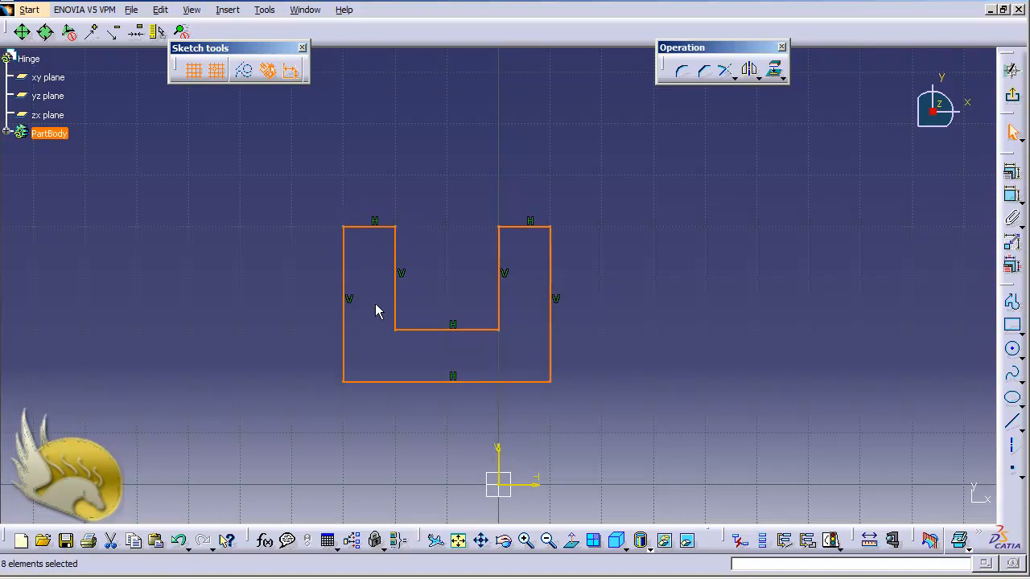
- Dimension the right and left outer sides of the profile to 15
click(842, 239)
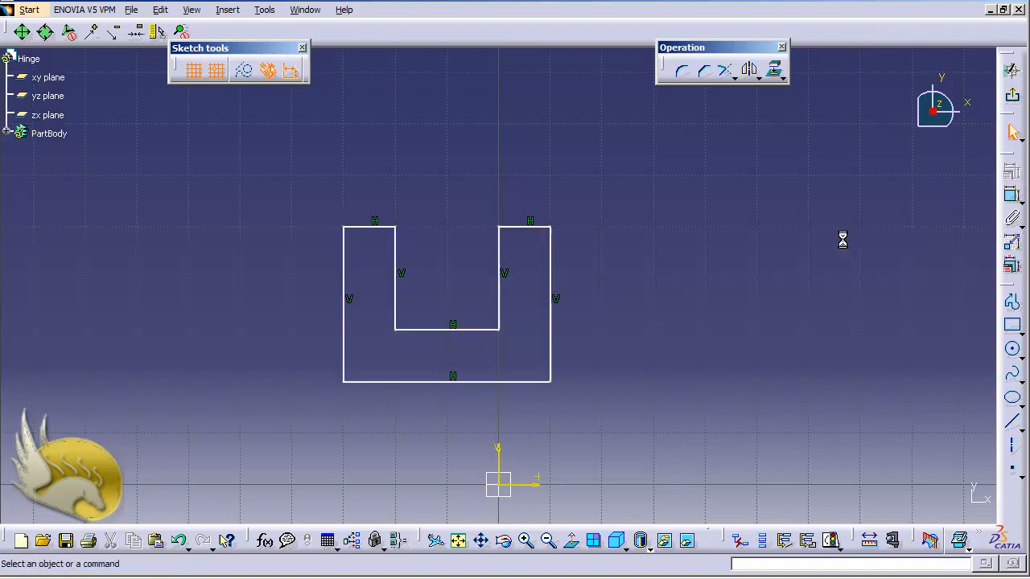
click(551, 278)
click(1011, 202)
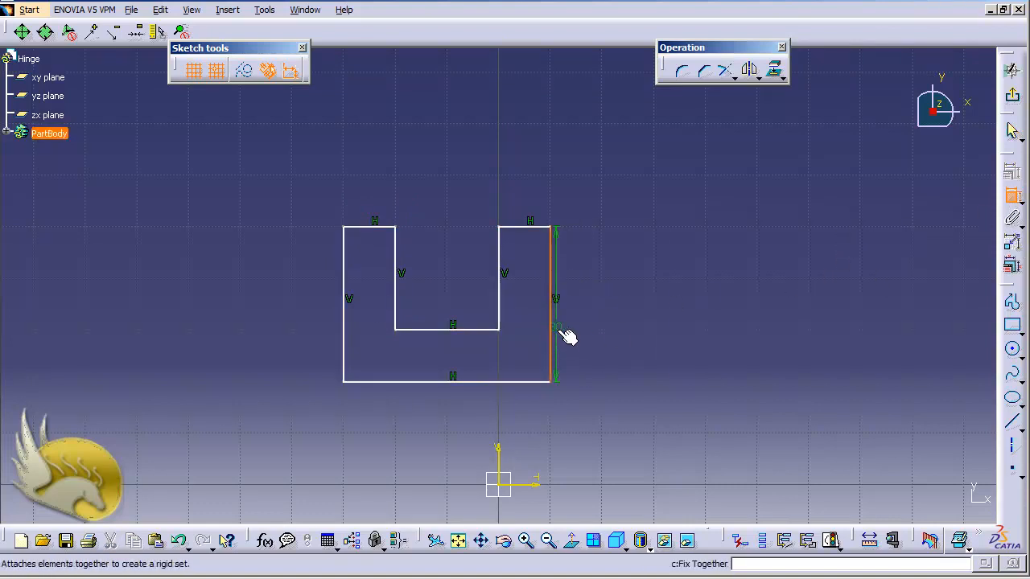
click(609, 313)
double_click(611, 312)
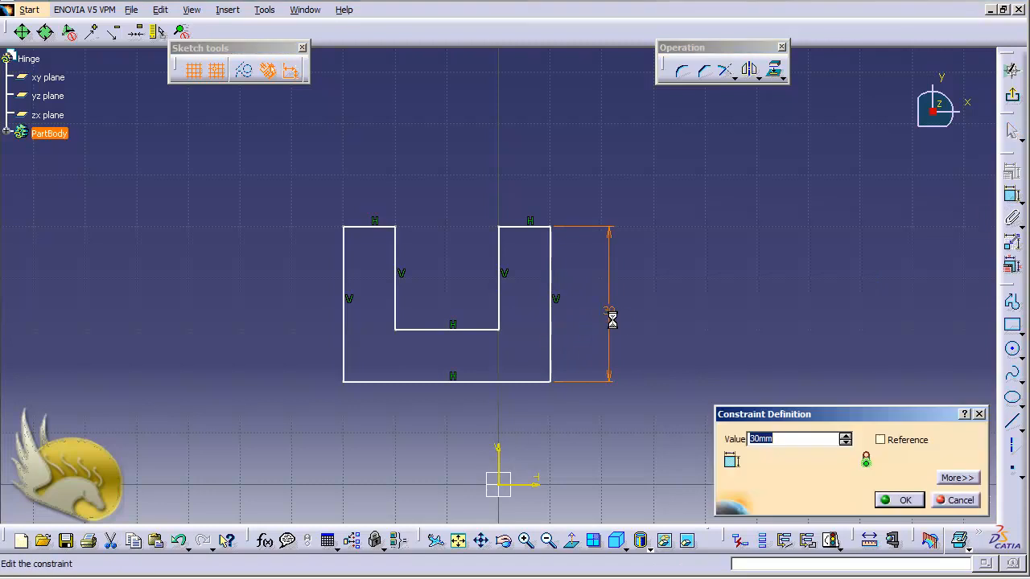
text(40)
key(Return)
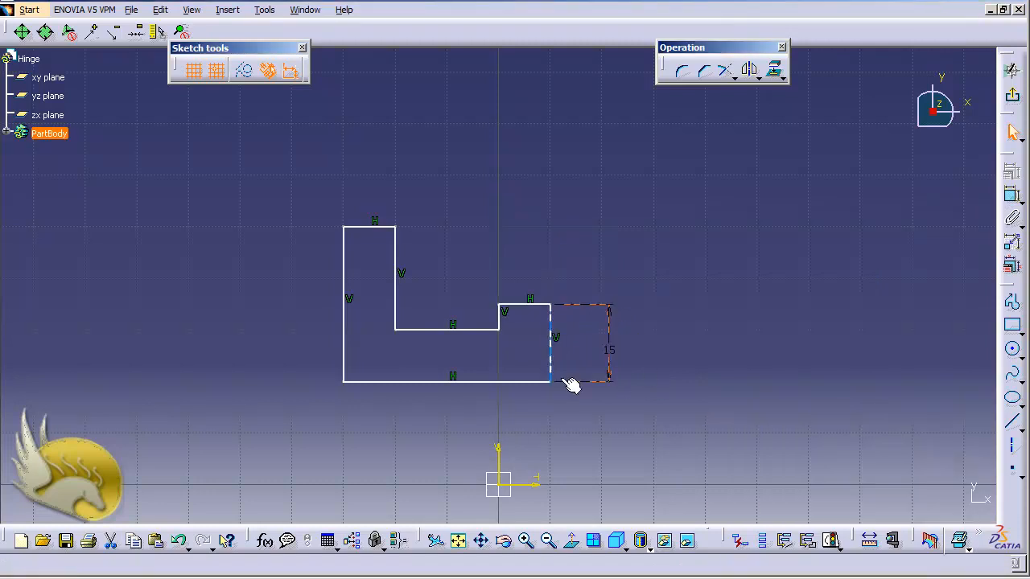
click(343, 340)
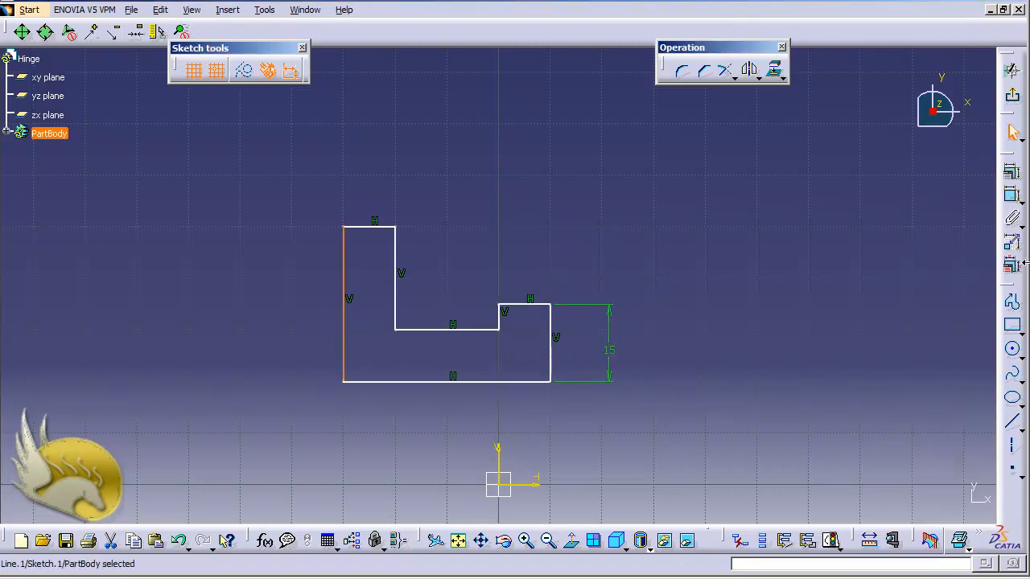
click(1012, 195)
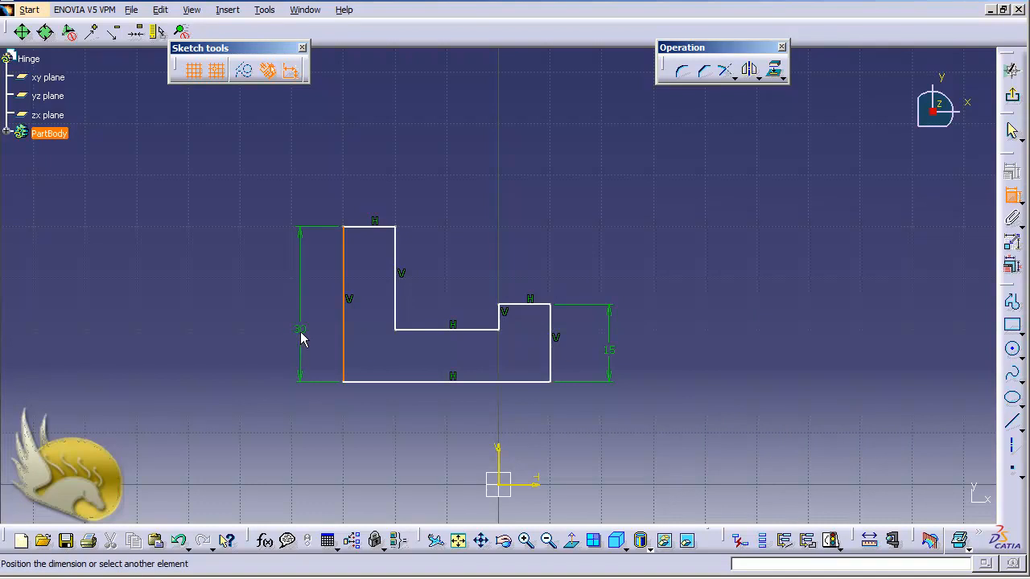
click(306, 340)
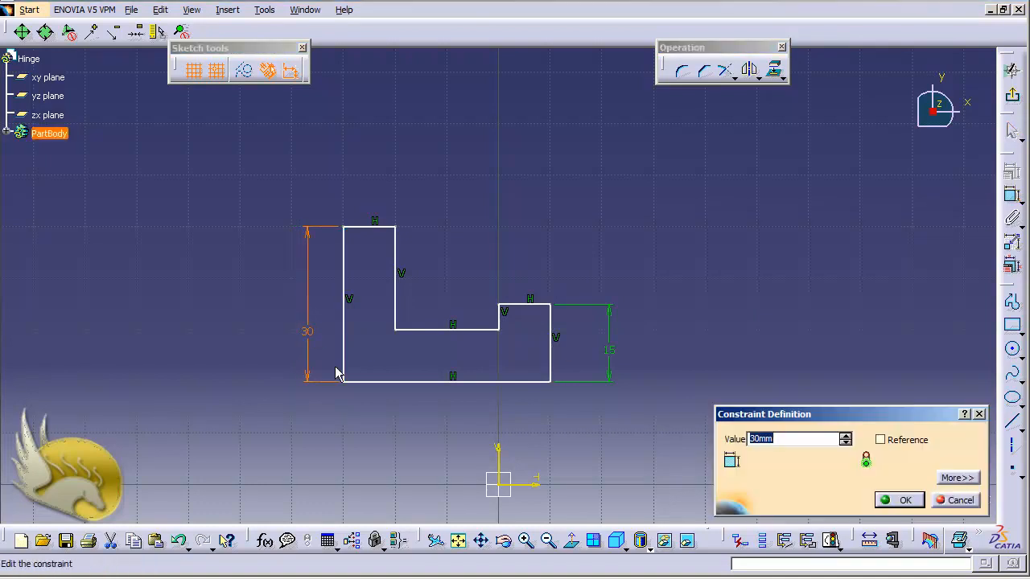
key(Return)
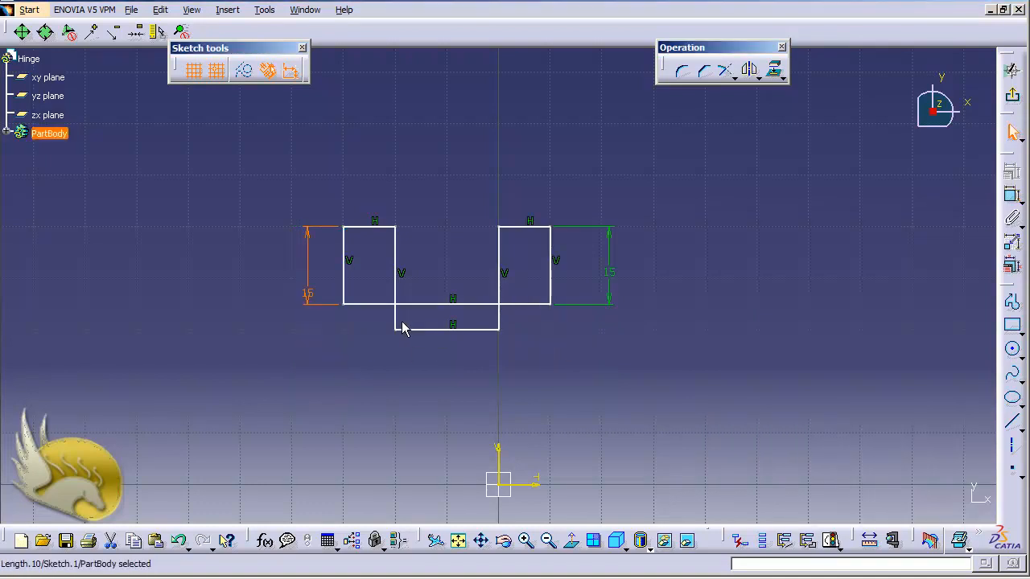
- Set the slot depth on the inner left line to 12.5
click(397, 257)
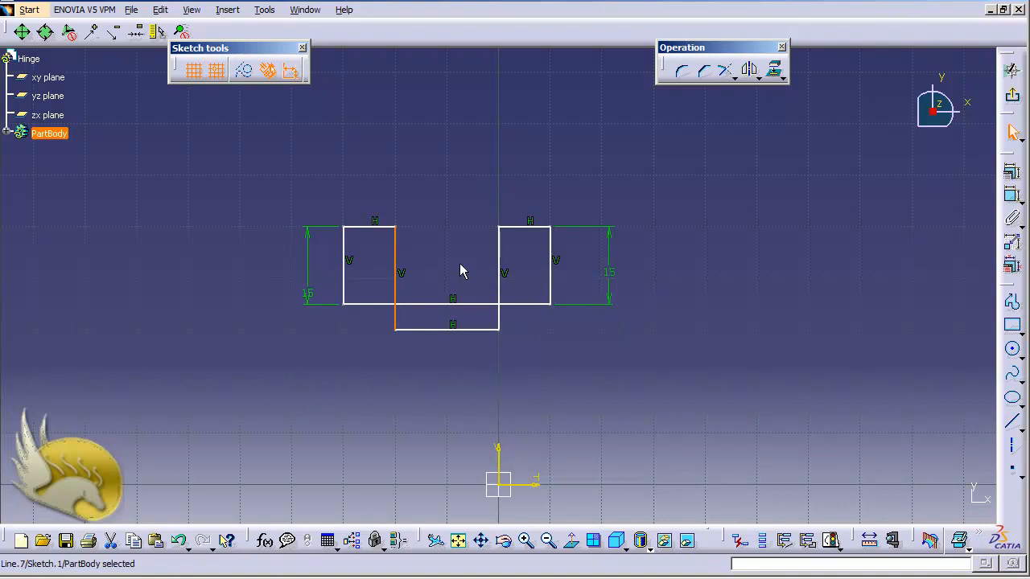
click(1012, 195)
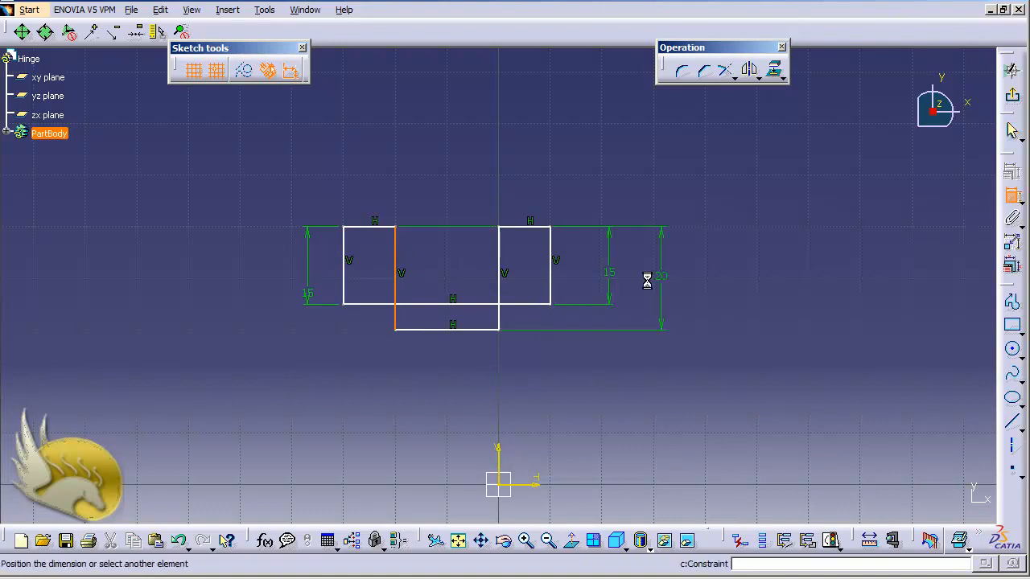
click(414, 269)
double_click(412, 264)
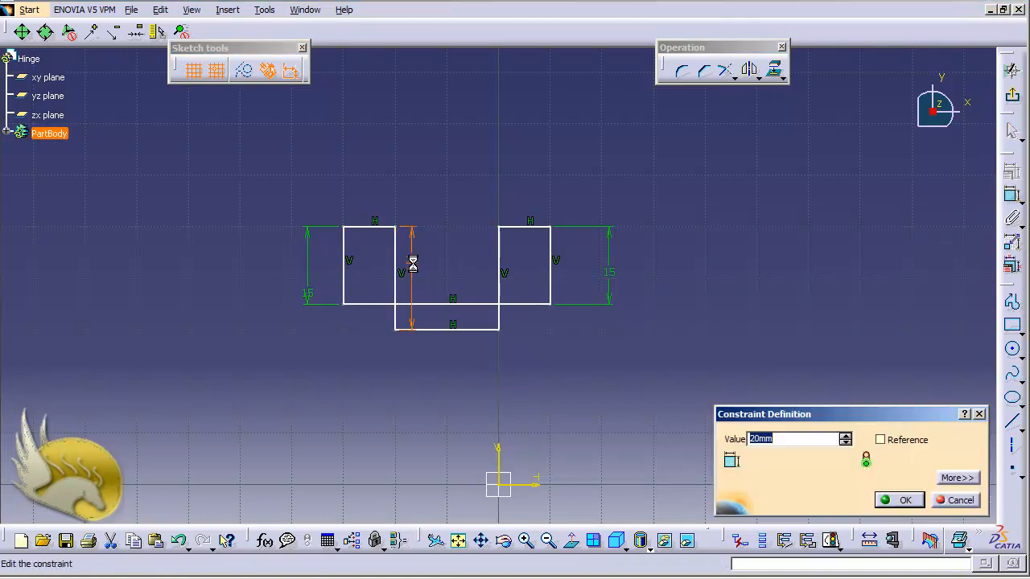
text(12.5)
key(Return)
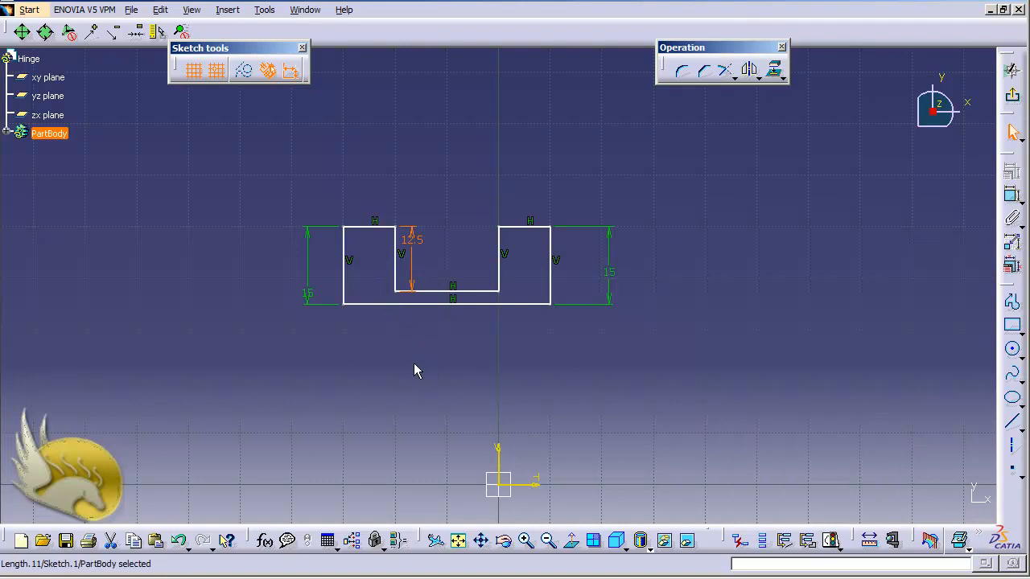
- Dimension both top wall edges to a width of 4.5
click(524, 226)
click(1011, 194)
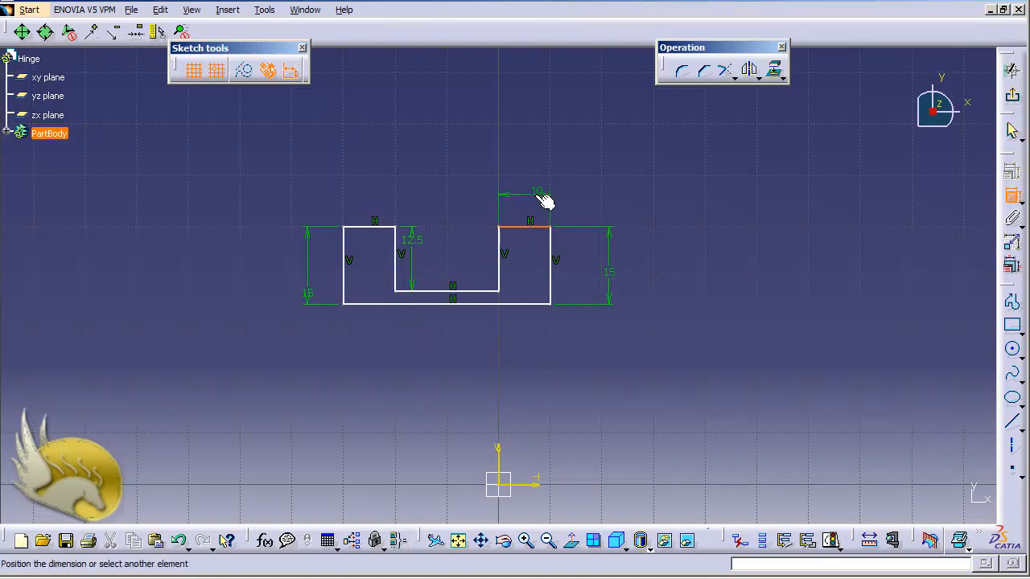
click(536, 197)
double_click(530, 194)
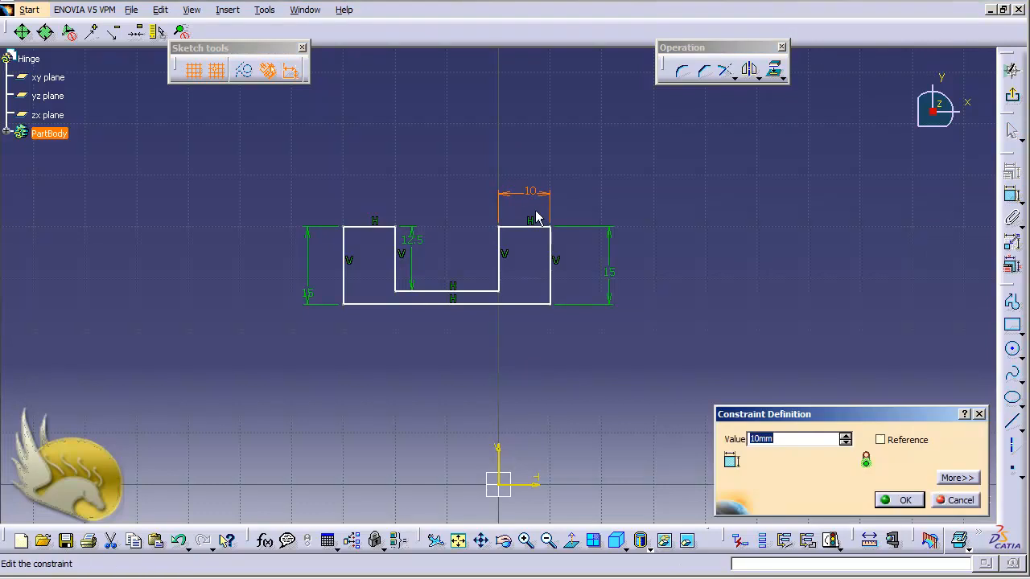
text(4.5)
key(Return)
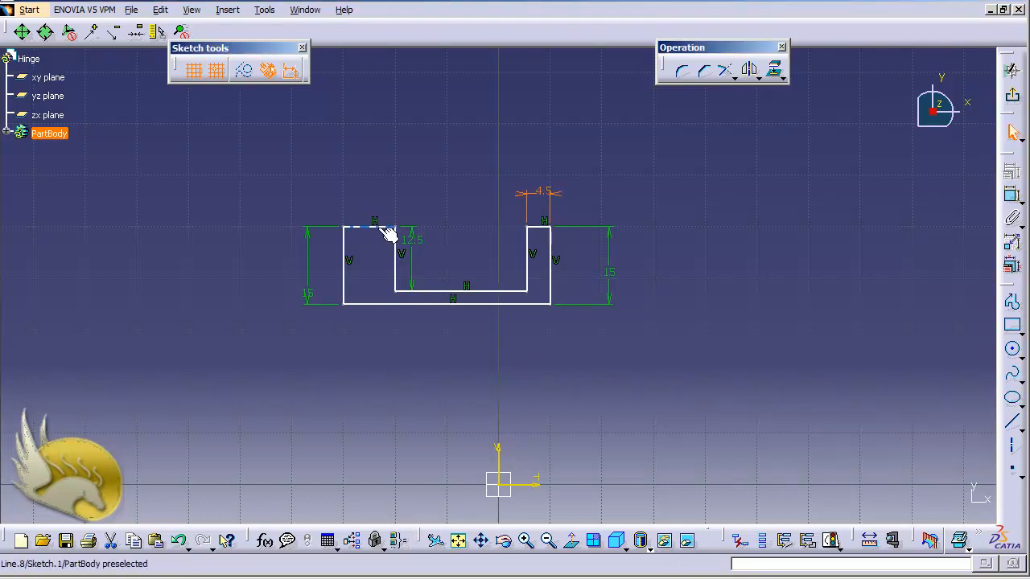
click(1011, 195)
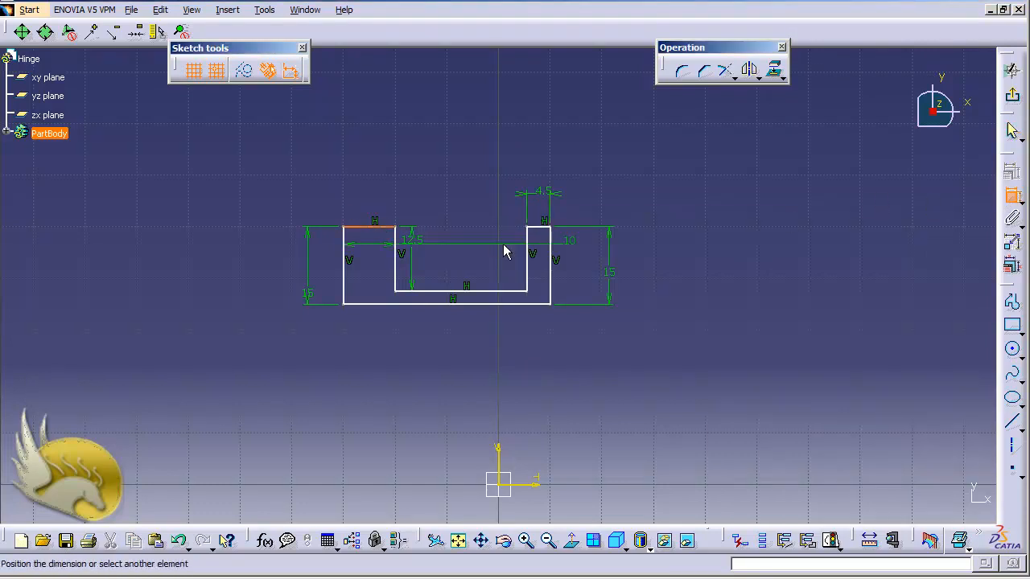
click(374, 211)
double_click(372, 206)
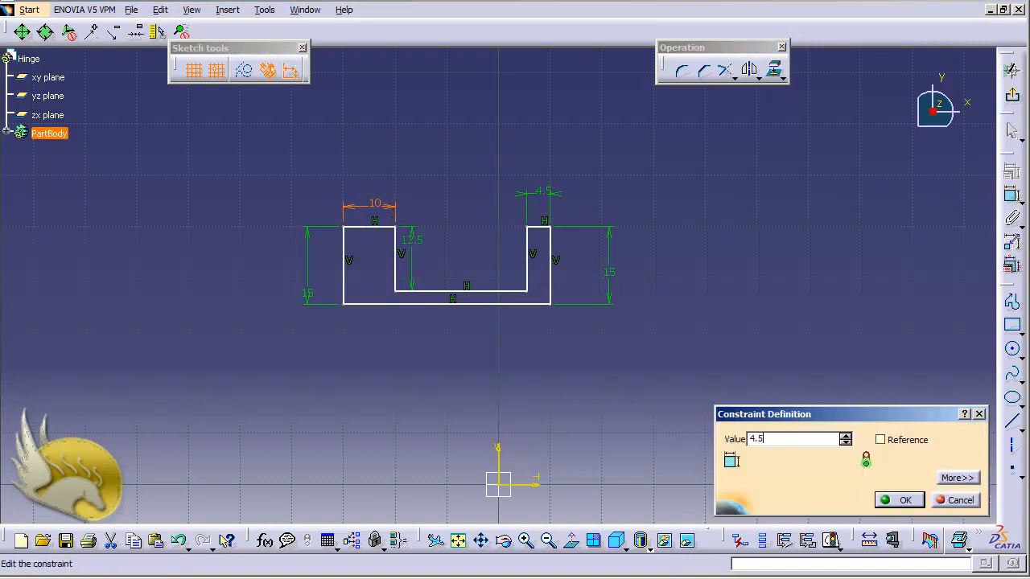
key(Return)
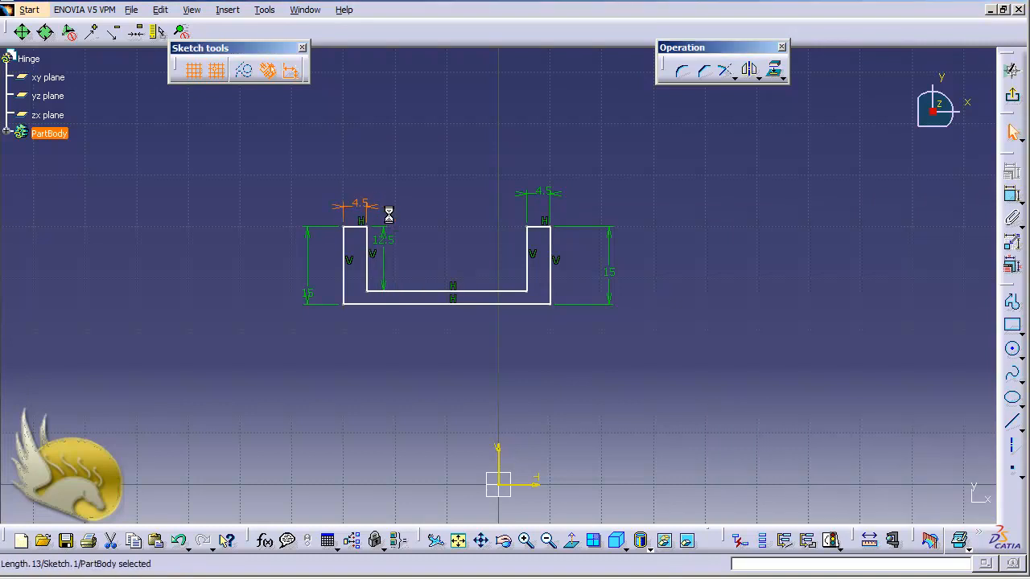
- Dimension the slot floor to a width of 5
click(429, 292)
click(1010, 196)
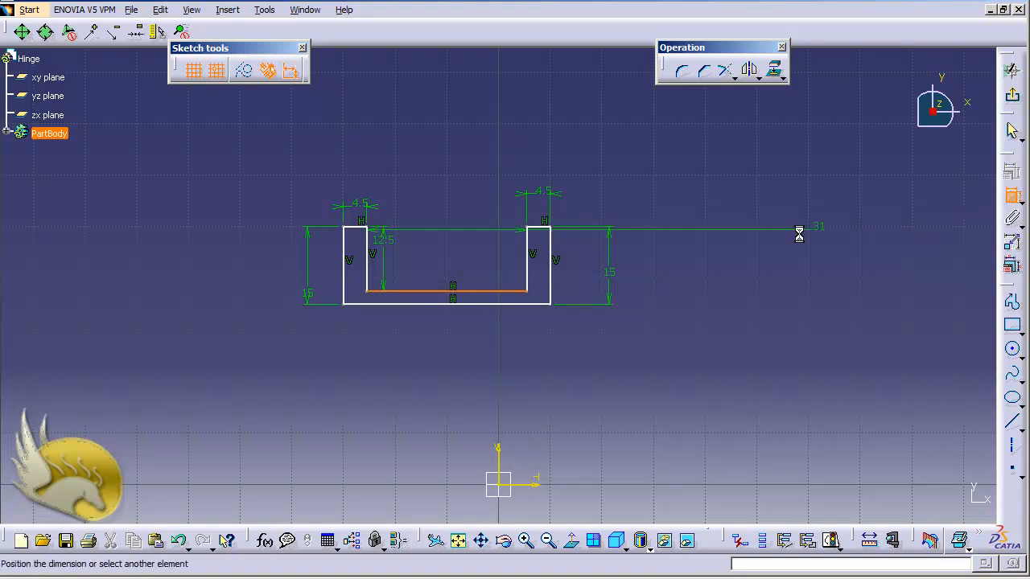
click(429, 211)
double_click(430, 210)
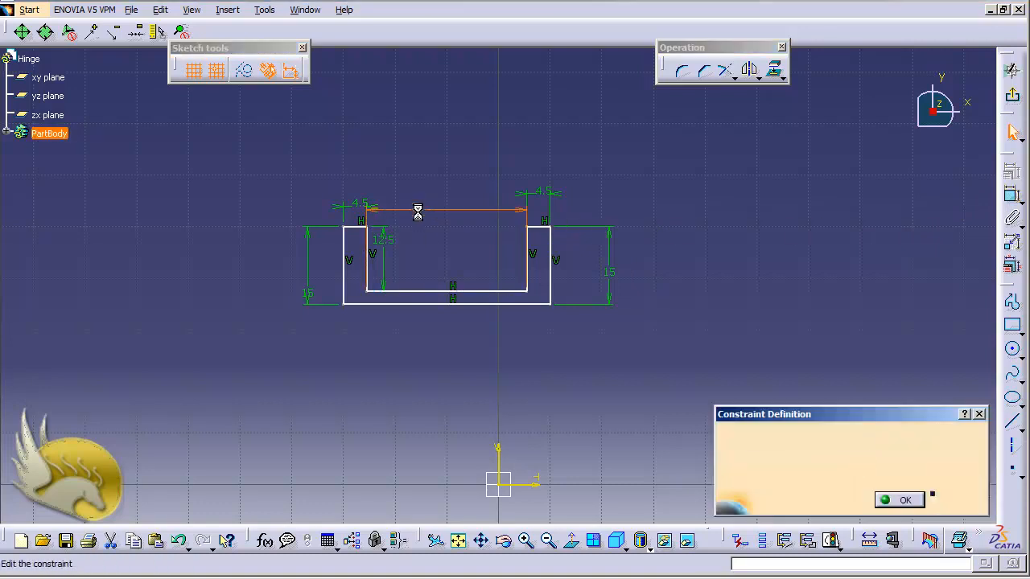
text(5)
key(Return)
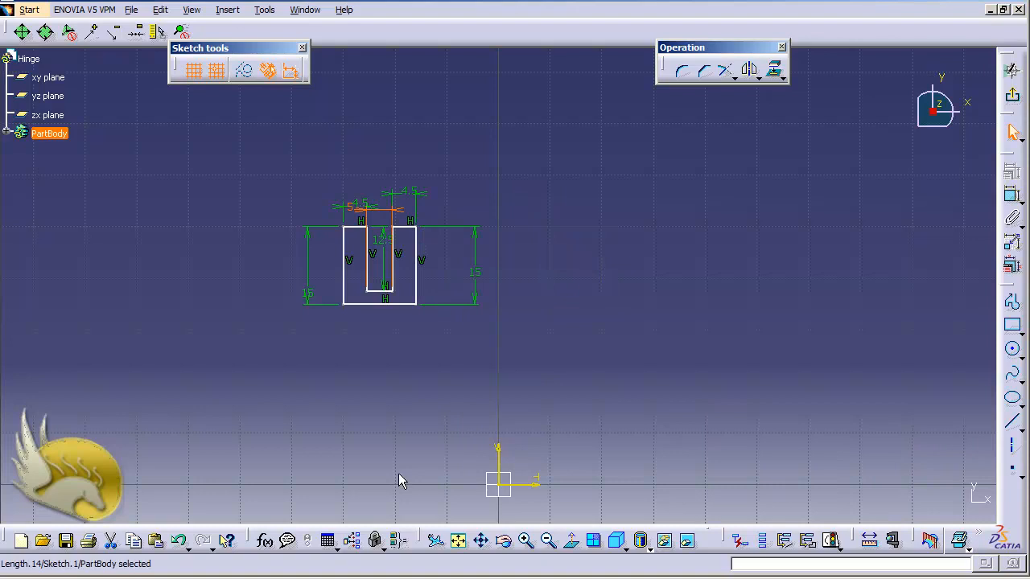
- Set the bottom line's offset from the horizontal axis to 0
click(401, 305)
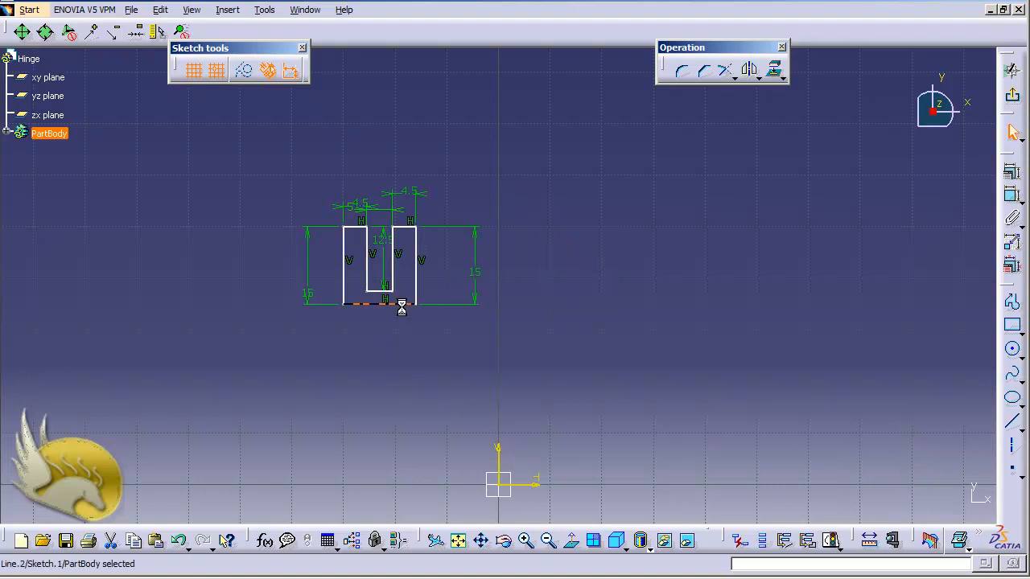
ctrl+click(533, 483)
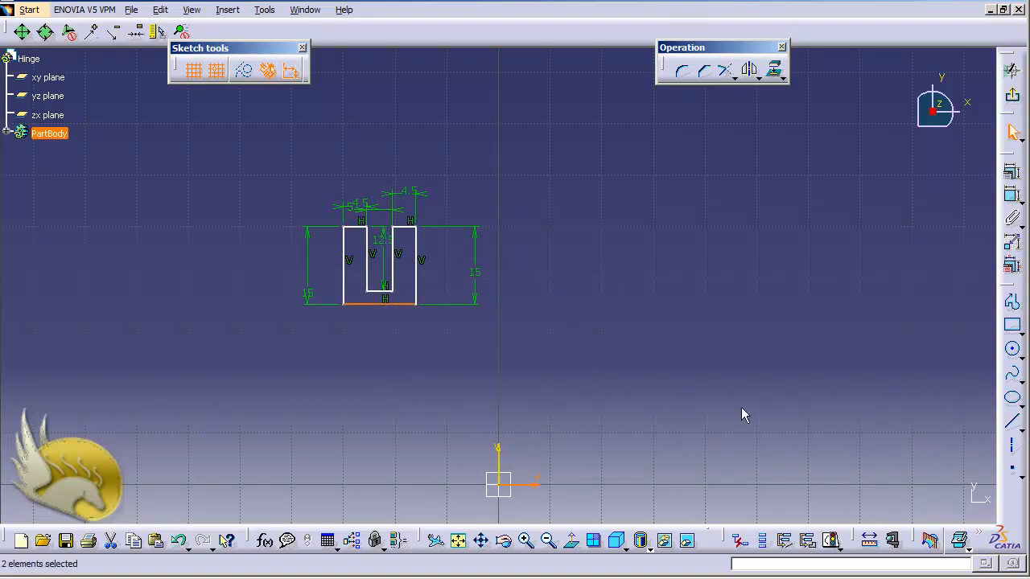
click(1015, 199)
click(852, 342)
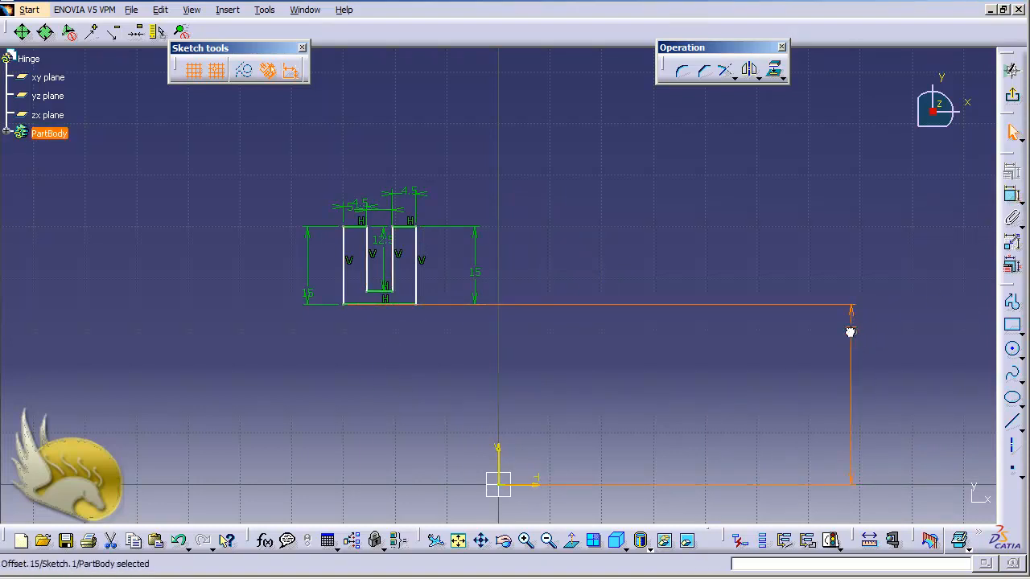
double_click(850, 332)
text(0)
key(Return)
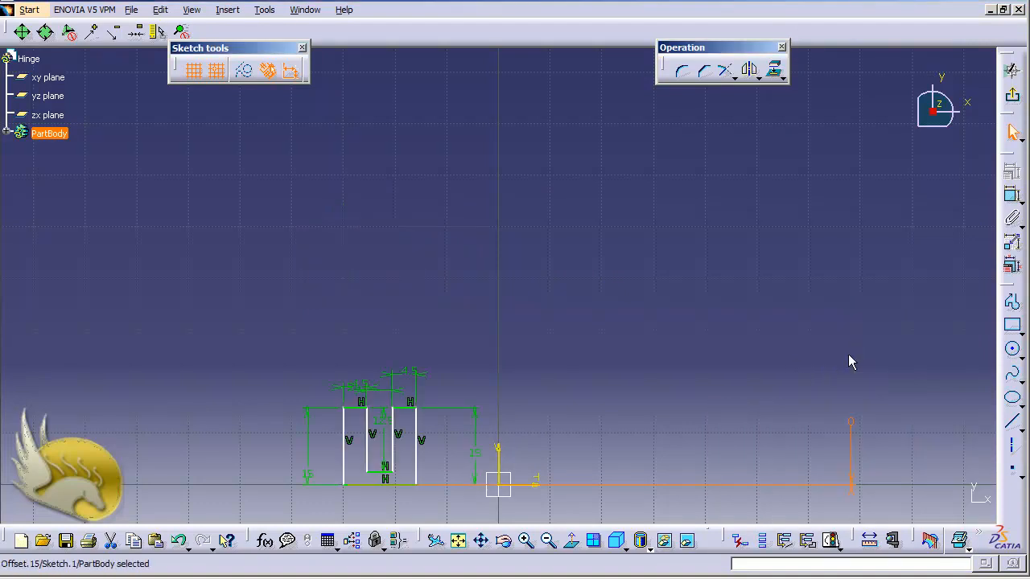
- Make the two outer vertical lines symmetric about the vertical axis
click(345, 454)
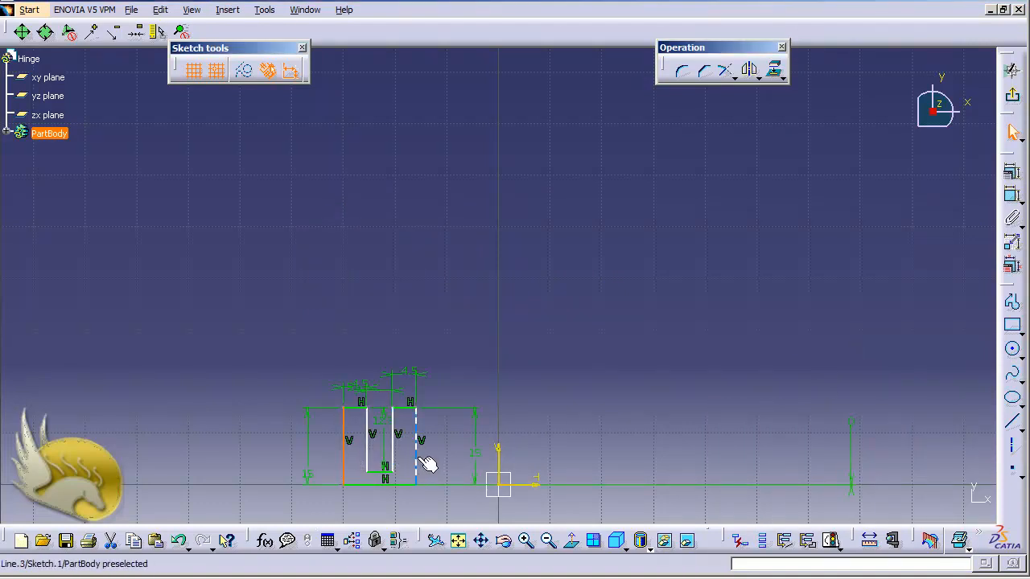
ctrl+click(418, 460)
ctrl+click(498, 466)
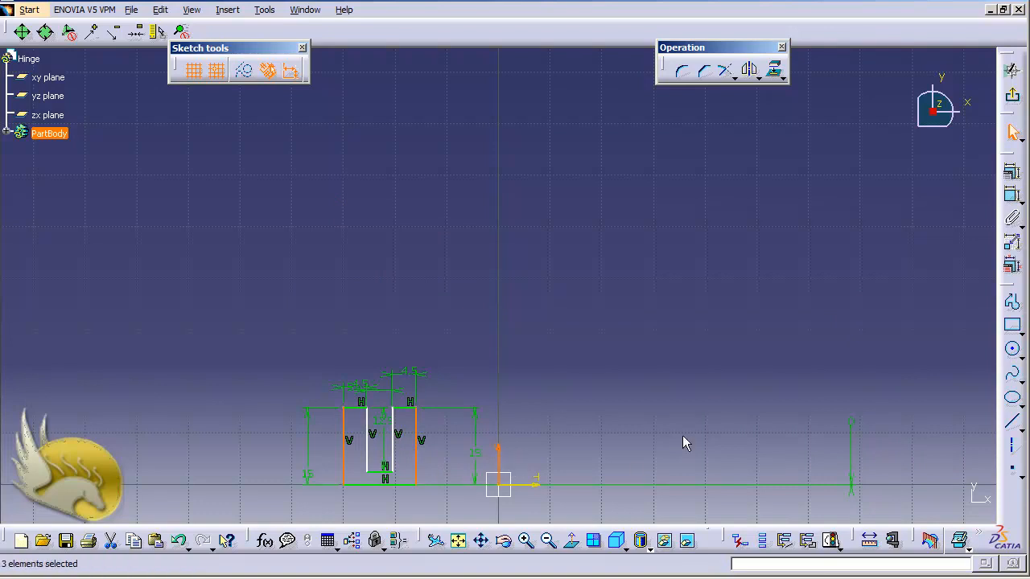
click(1012, 171)
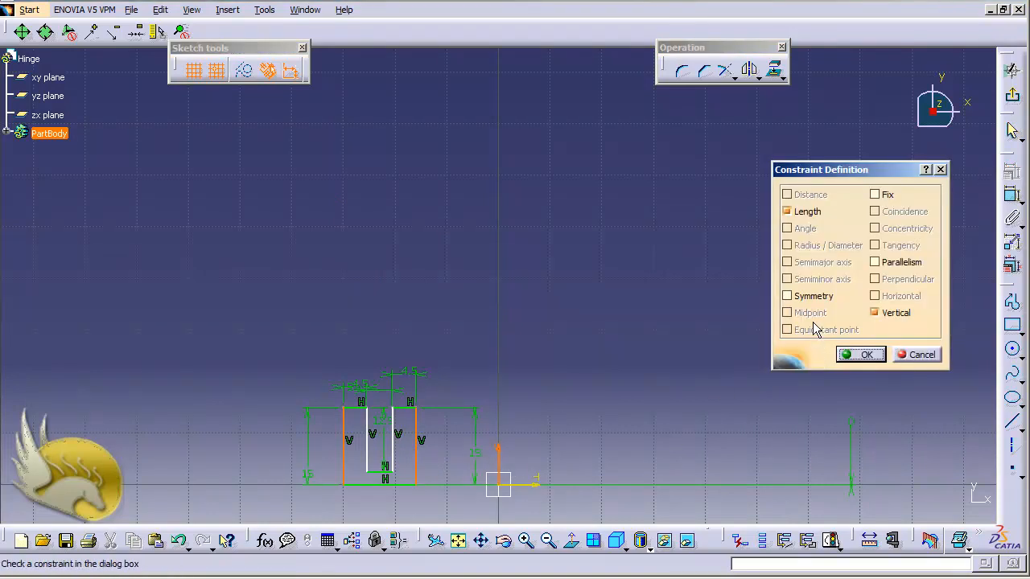
click(808, 298)
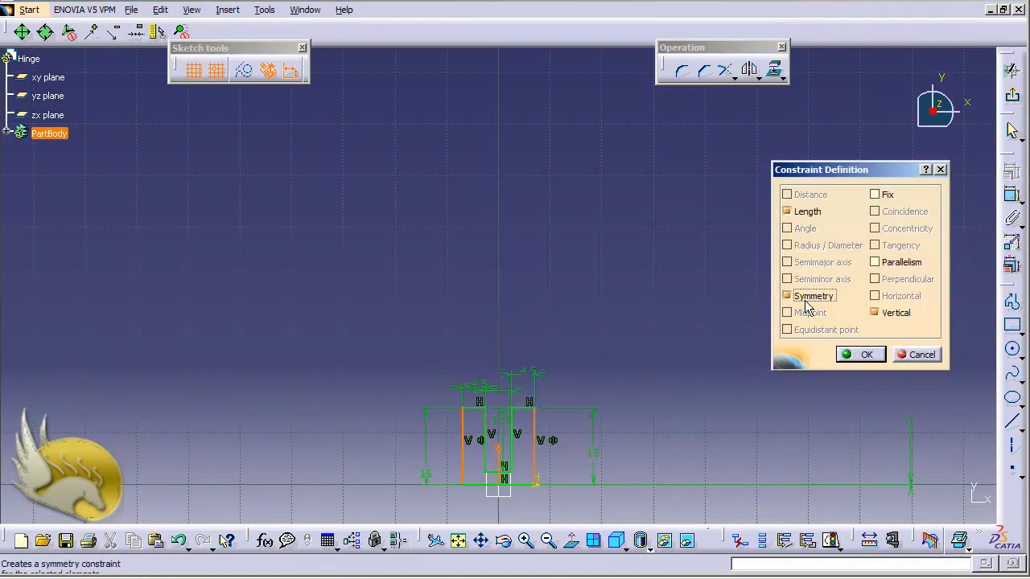
click(858, 355)
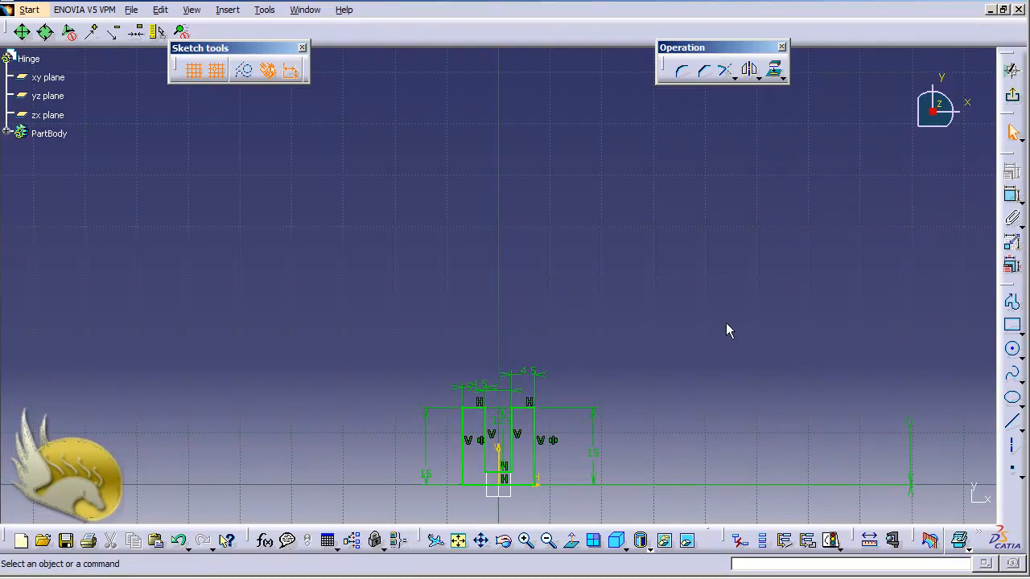
- Exit the sketch and pad the U profile to a length of 7
click(1012, 95)
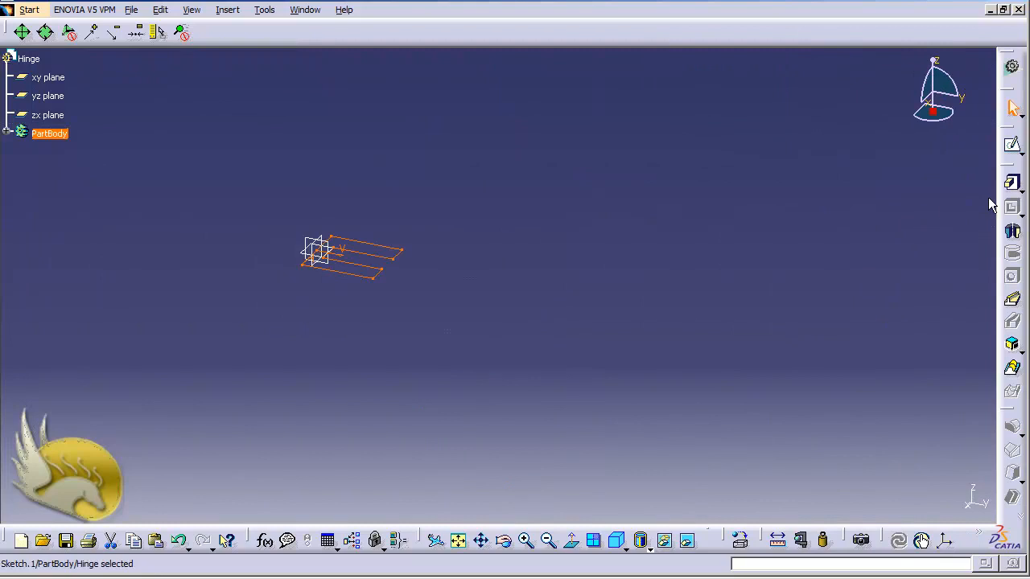
click(1012, 183)
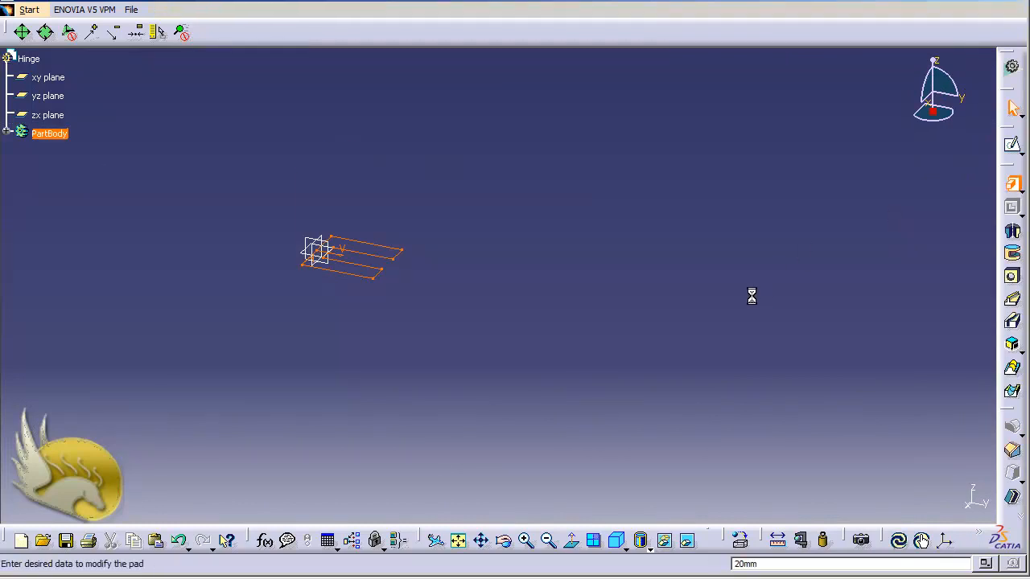
text(7.5)
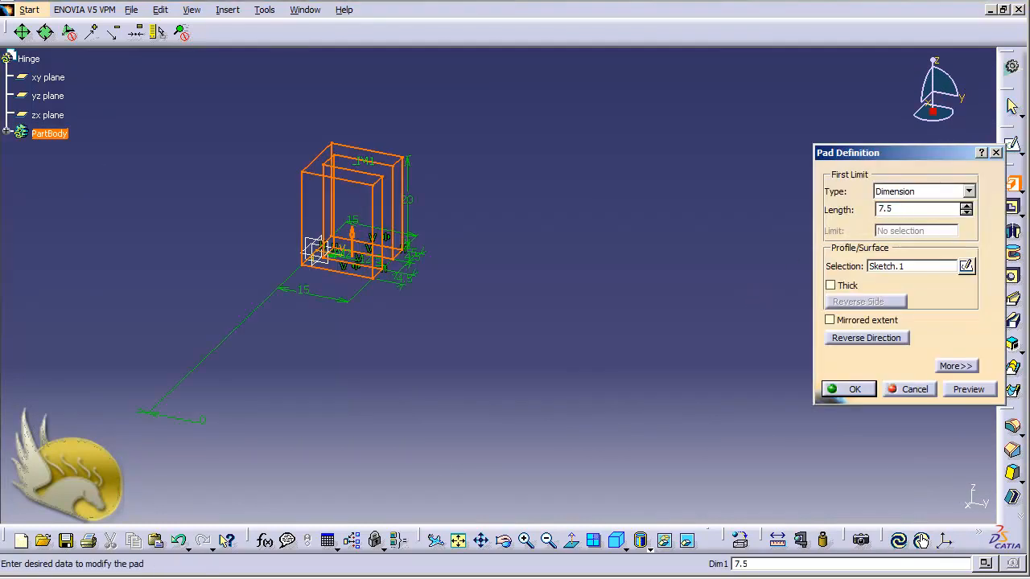
key(Return)
key(Return)
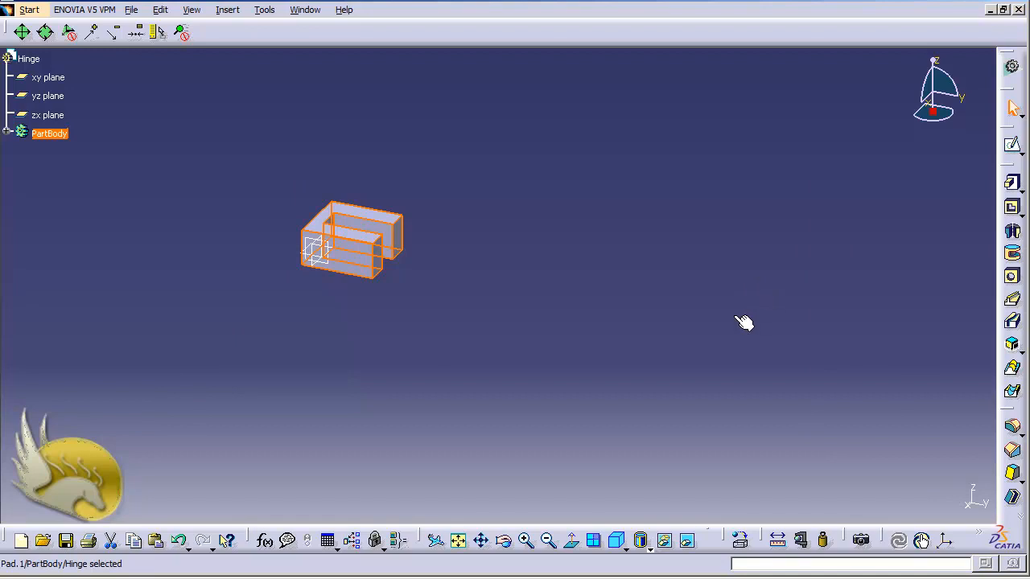
- Start a new sketch on the pad's front face
click(439, 343)
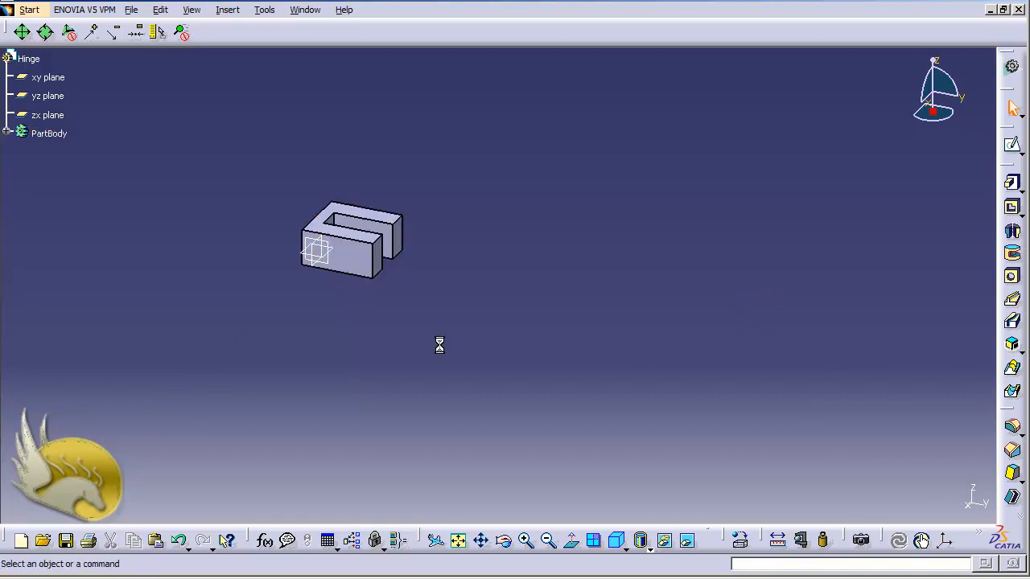
click(364, 263)
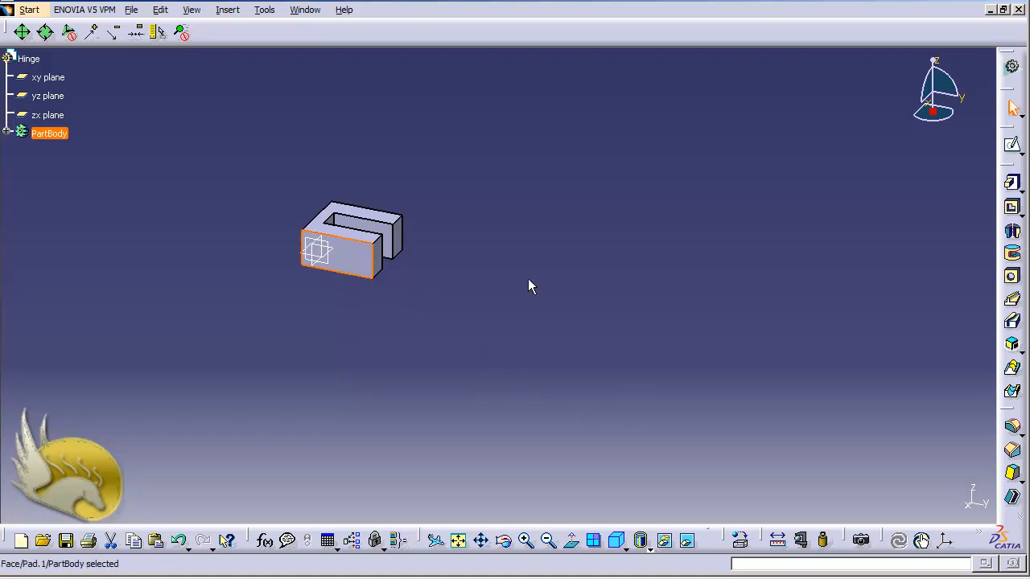
click(1012, 145)
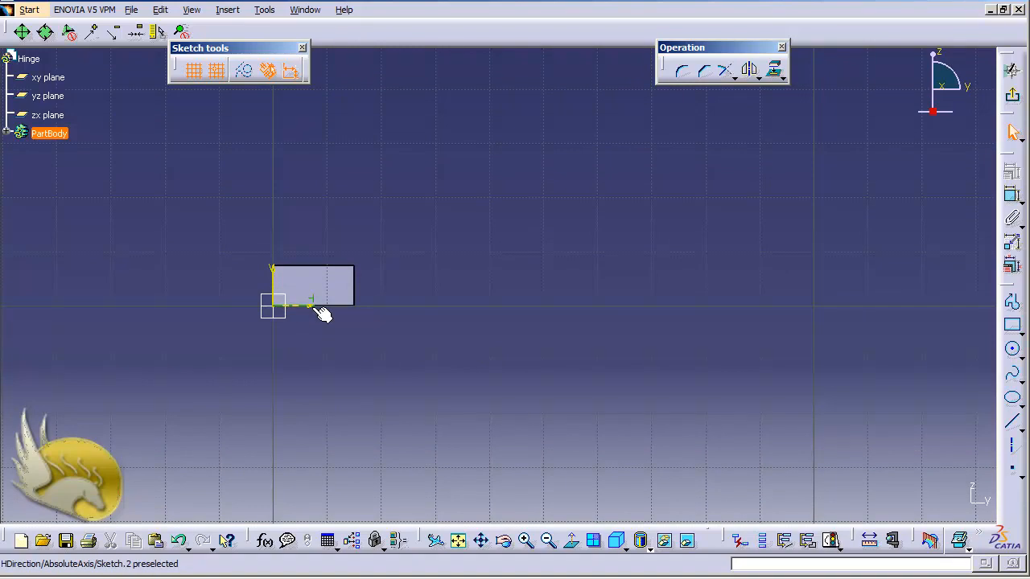
- With grid snapping off, draw a circle beside the outline and dimension it to 2.5 diameter
click(1012, 350)
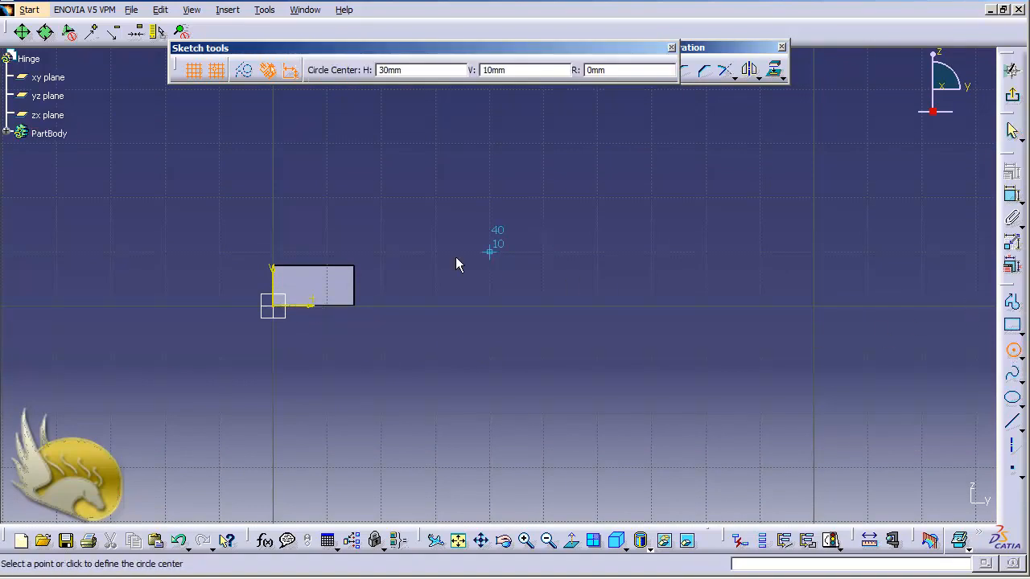
click(215, 70)
click(395, 285)
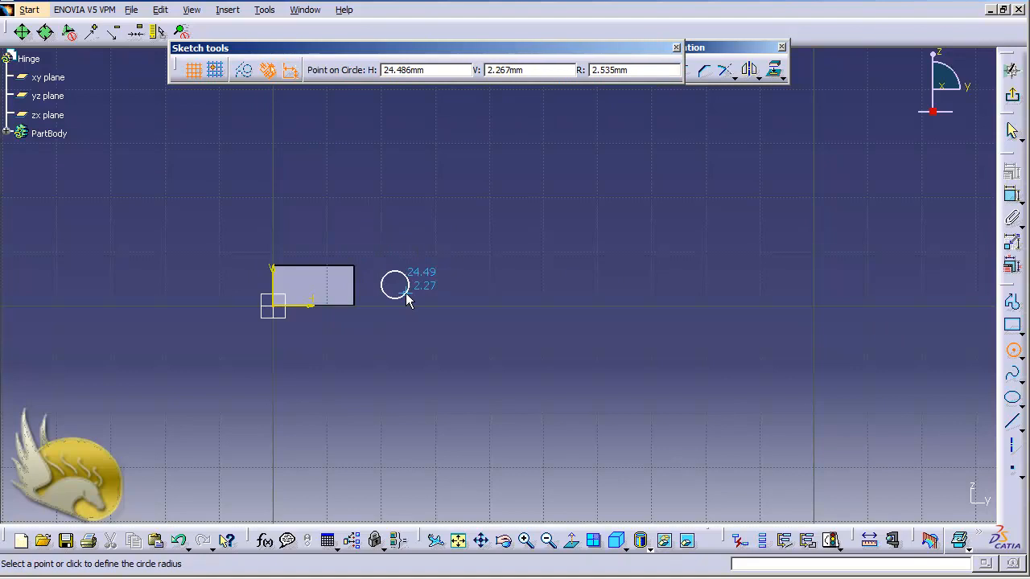
click(405, 295)
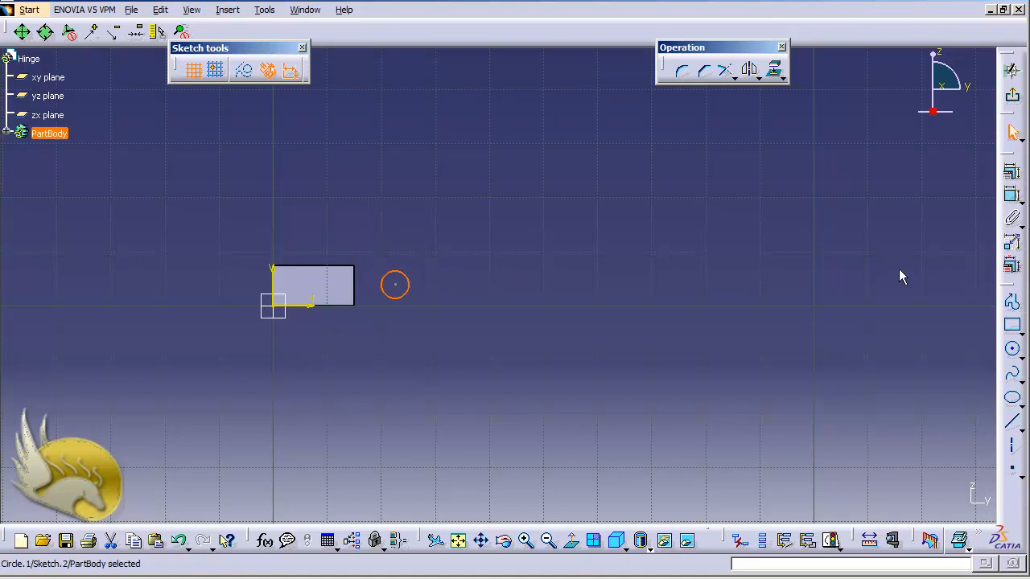
click(1012, 195)
click(408, 282)
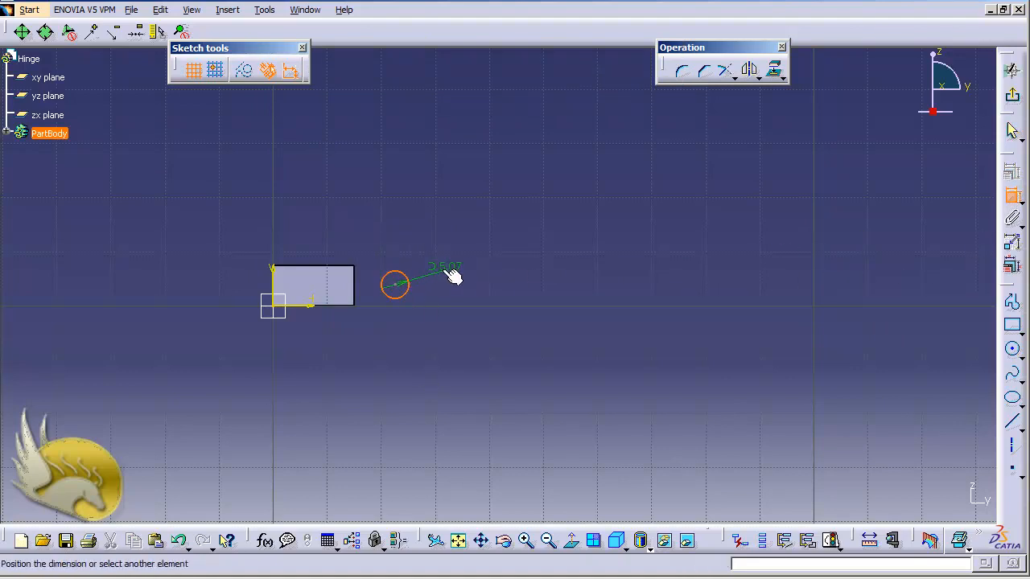
click(447, 272)
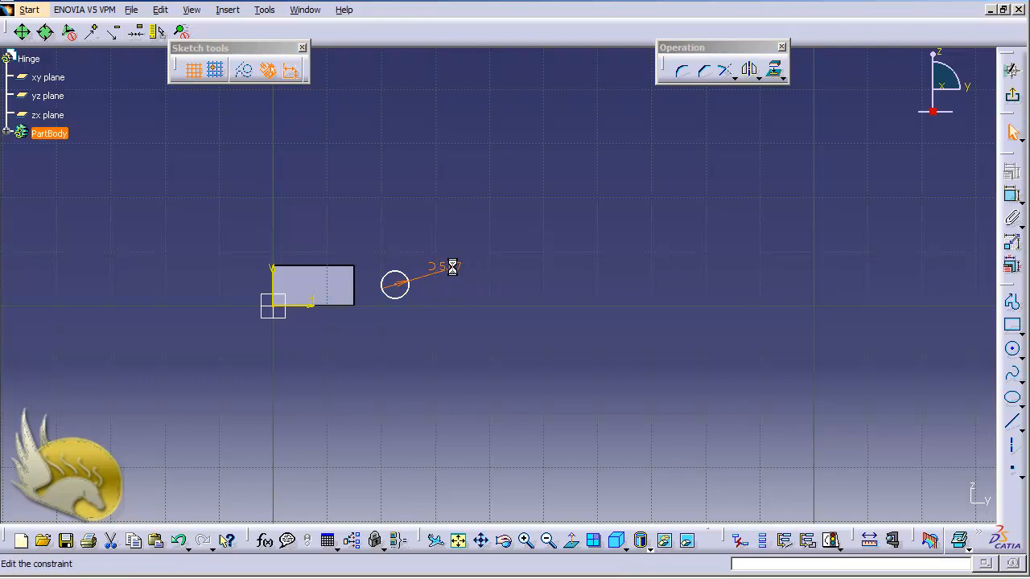
double_click(451, 267)
text(2.5)
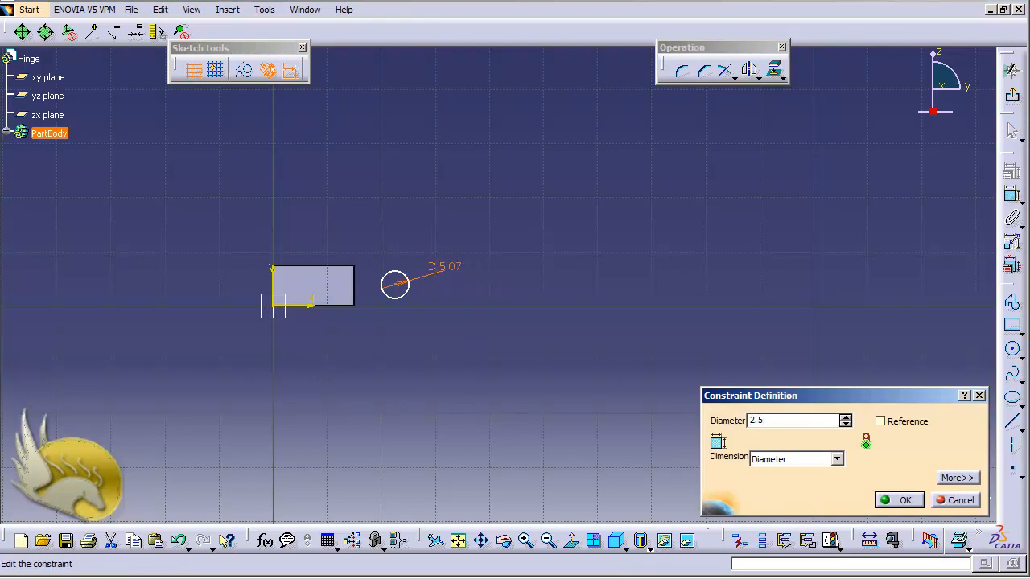
key(Return)
key(ctrl+Page_Up)
key(ctrl+Page_Up)
key(ctrl+Page_Up)
key(ctrl+Page_Up)
key(ctrl+Page_Up)
key(ctrl+Page_Up)
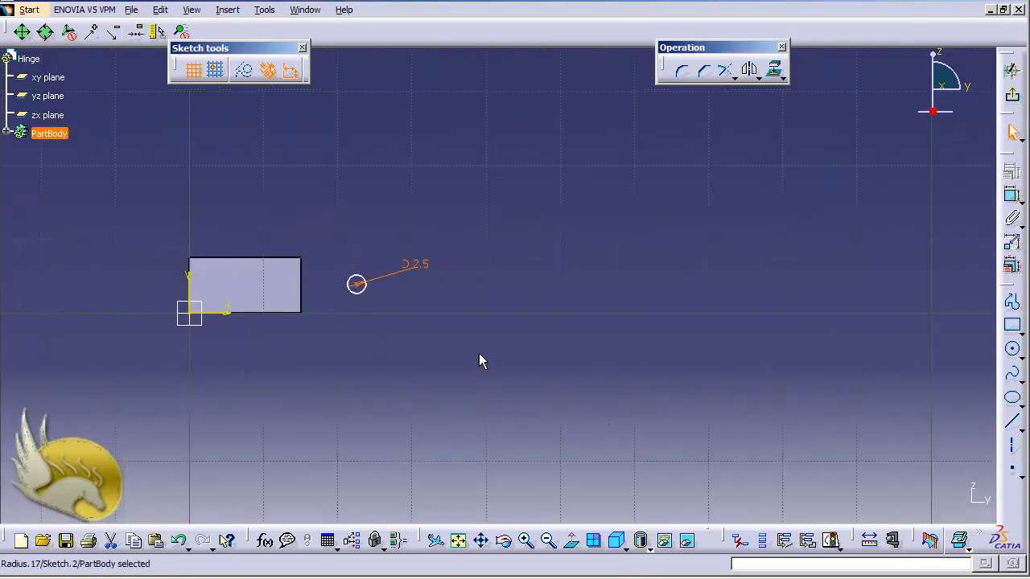
key(ctrl+Right)
key(ctrl+Right)
key(ctrl+Page_Up)
key(ctrl+Page_Up)
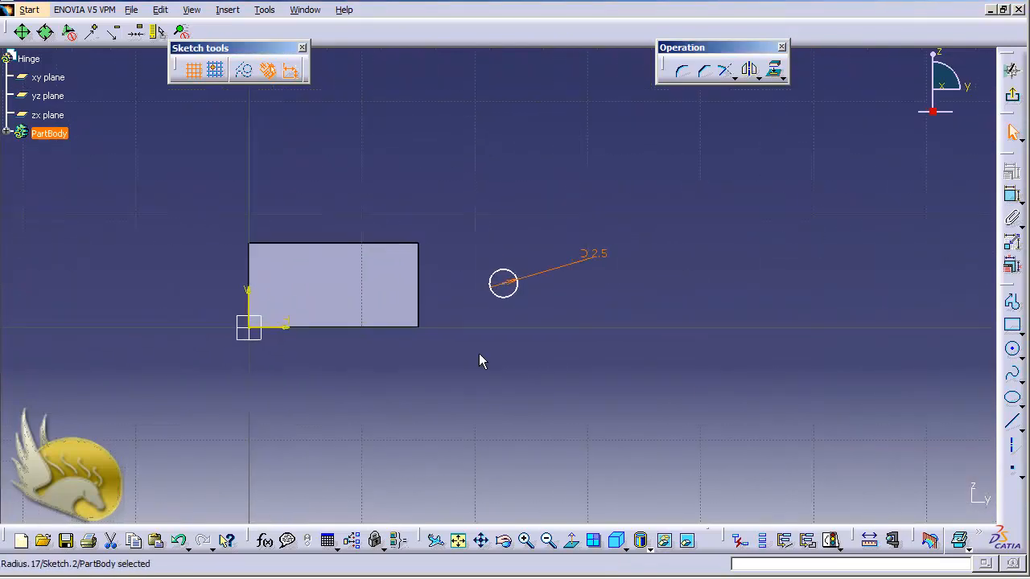
key(ctrl+Right)
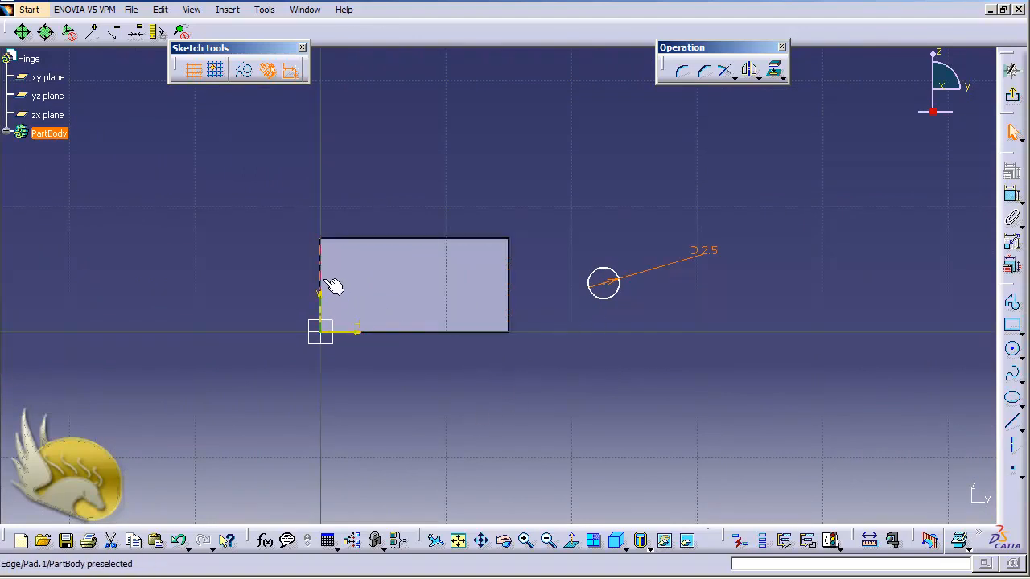
- Dimension the circle centre 10 from the face's left edge
click(1011, 196)
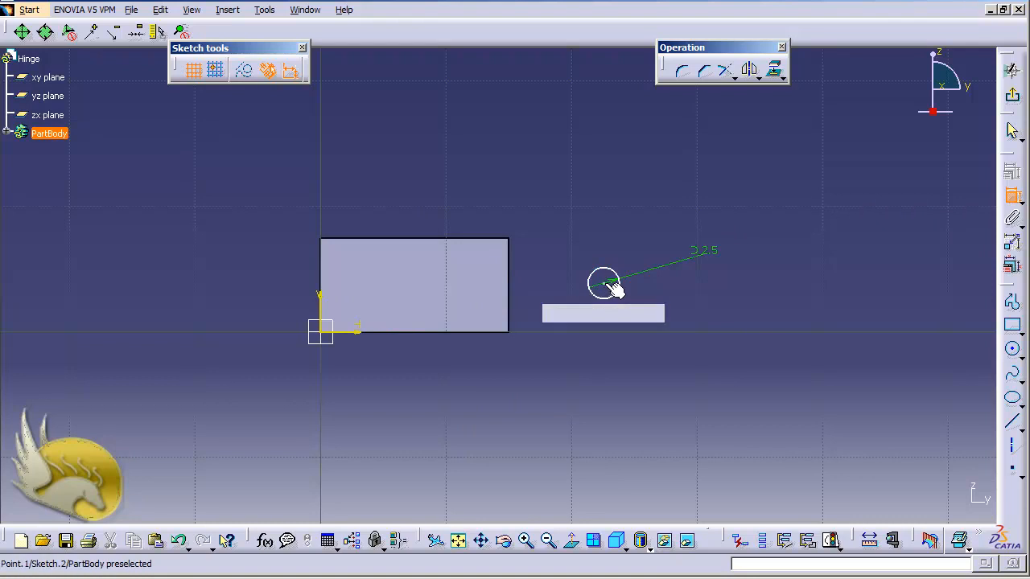
click(606, 288)
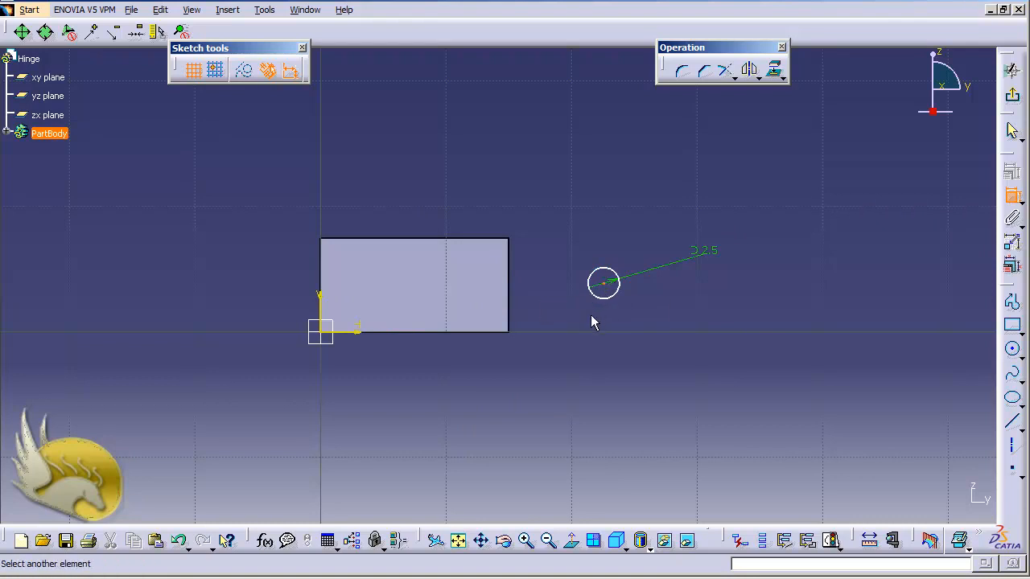
click(325, 277)
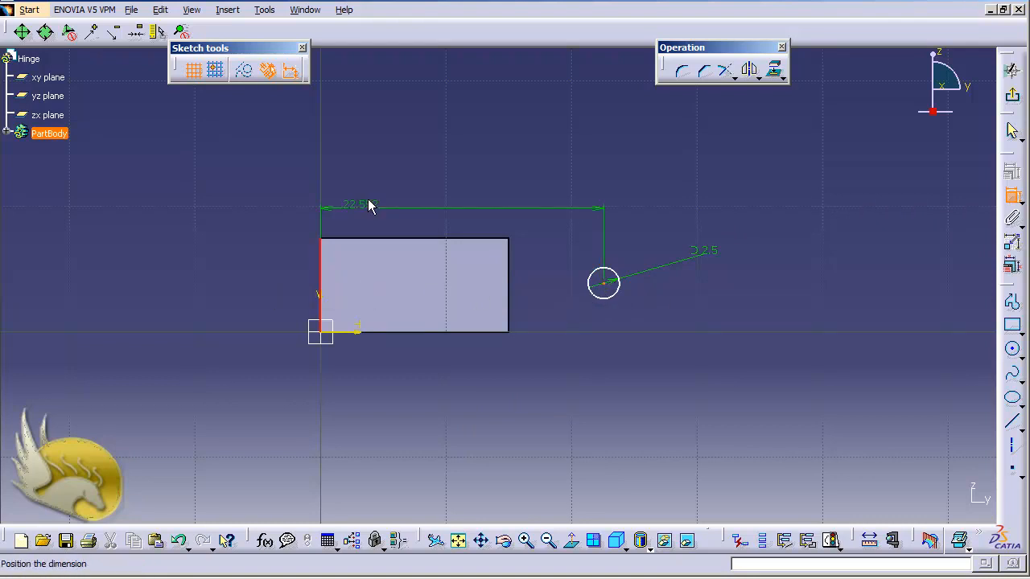
click(380, 177)
double_click(384, 175)
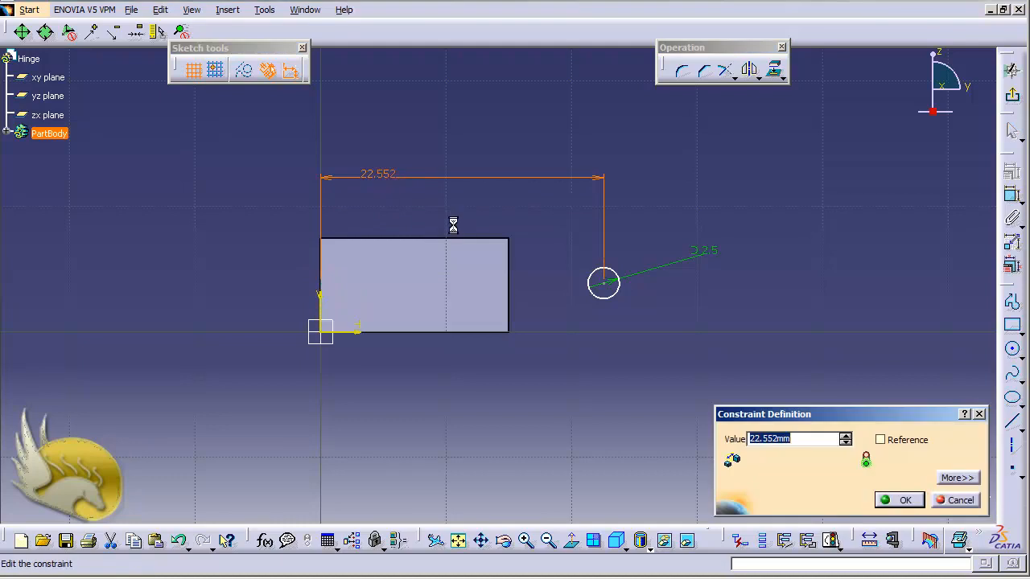
text(10)
key(Return)
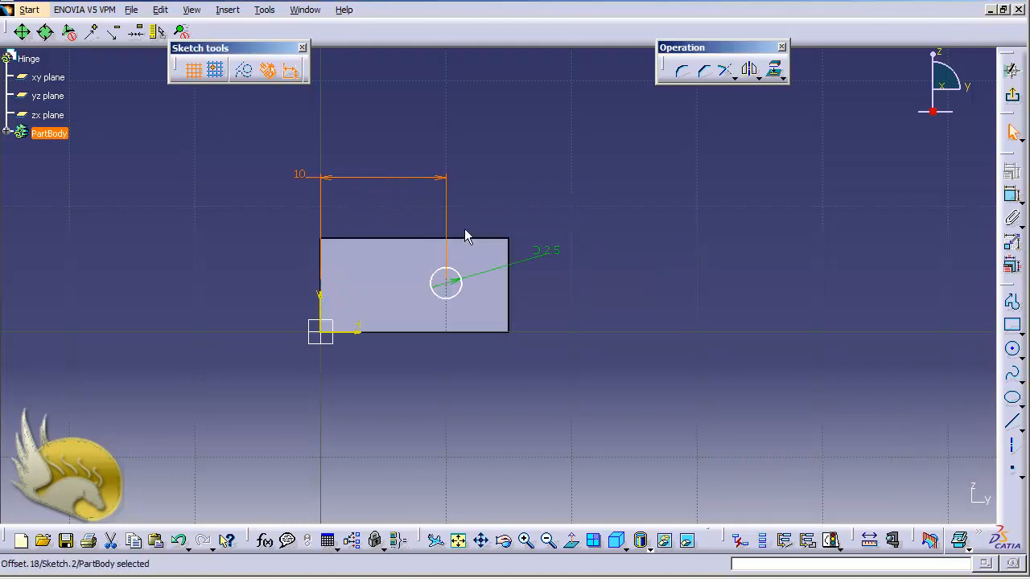
- Constrain the circle centre equidistant between the face's top and bottom edges
click(464, 331)
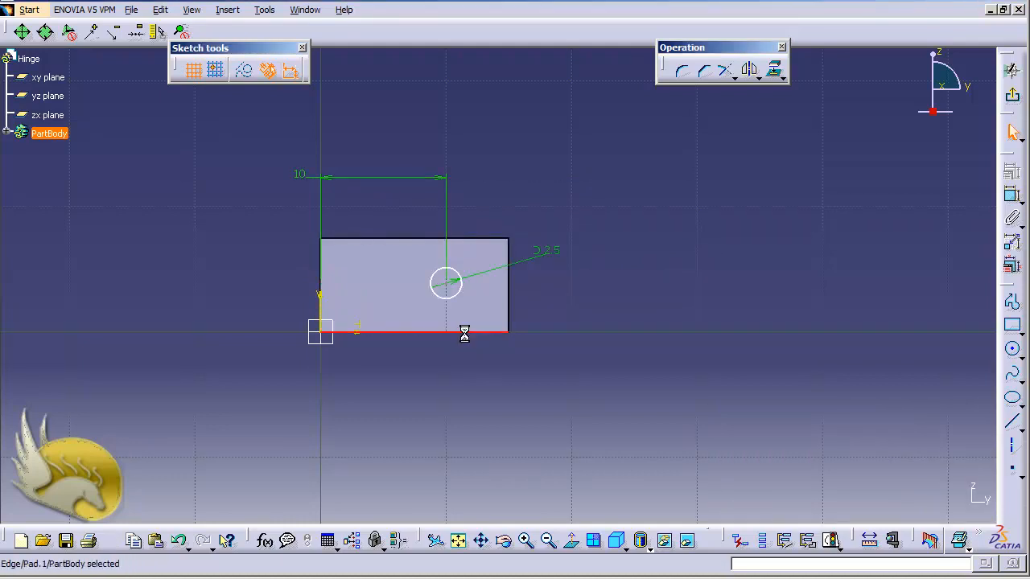
ctrl+click(458, 239)
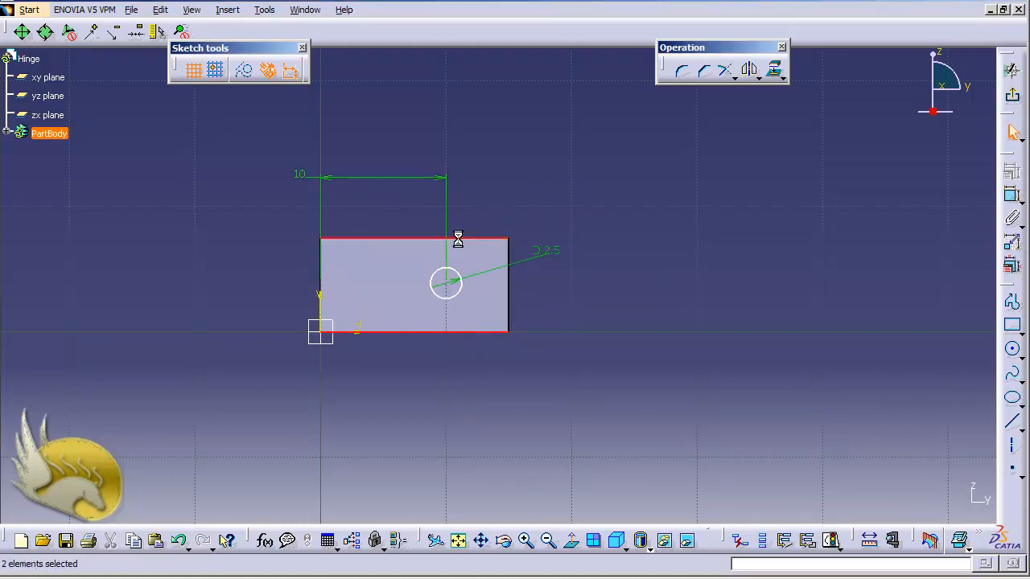
ctrl+click(450, 296)
click(1013, 177)
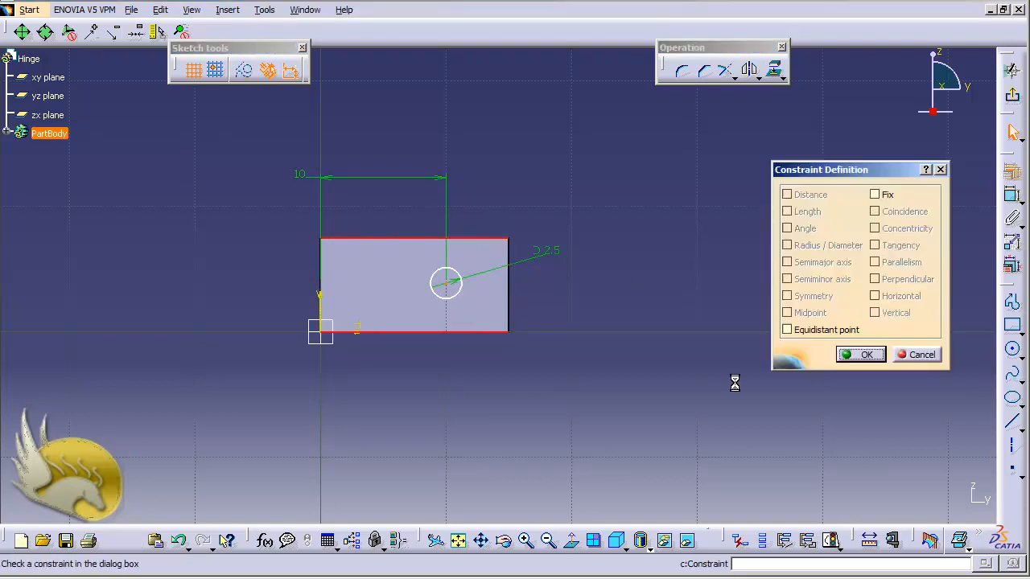
click(788, 330)
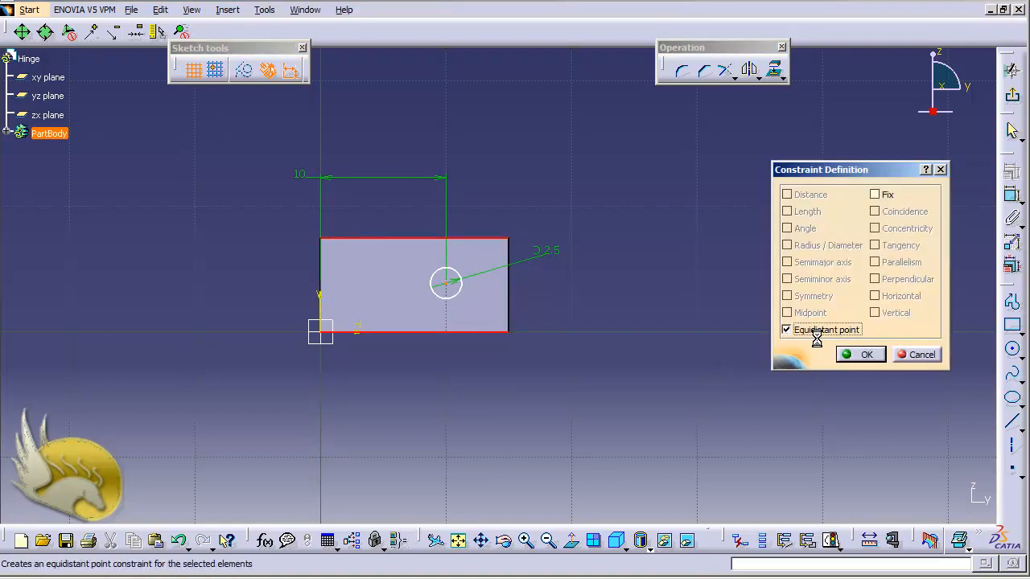
click(857, 355)
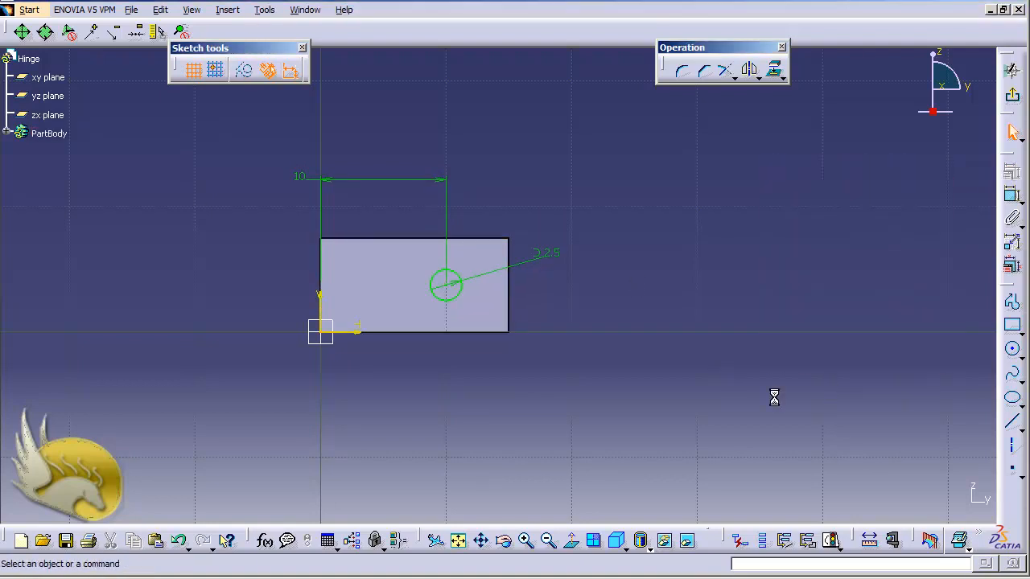
- Pocket Sketch.2 with the Up to last limit to cut the 2.5 hole through the block
click(1011, 107)
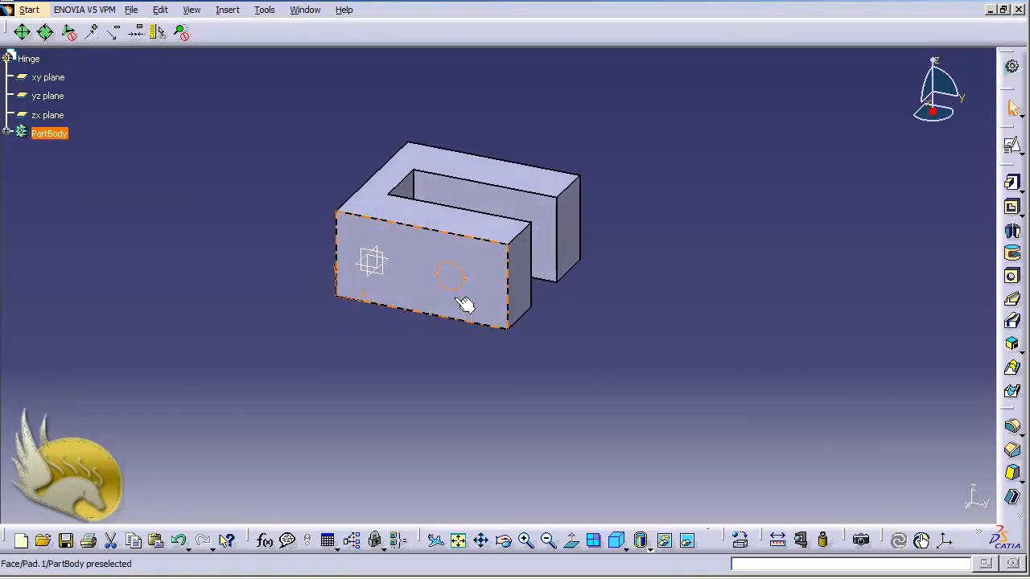
click(467, 276)
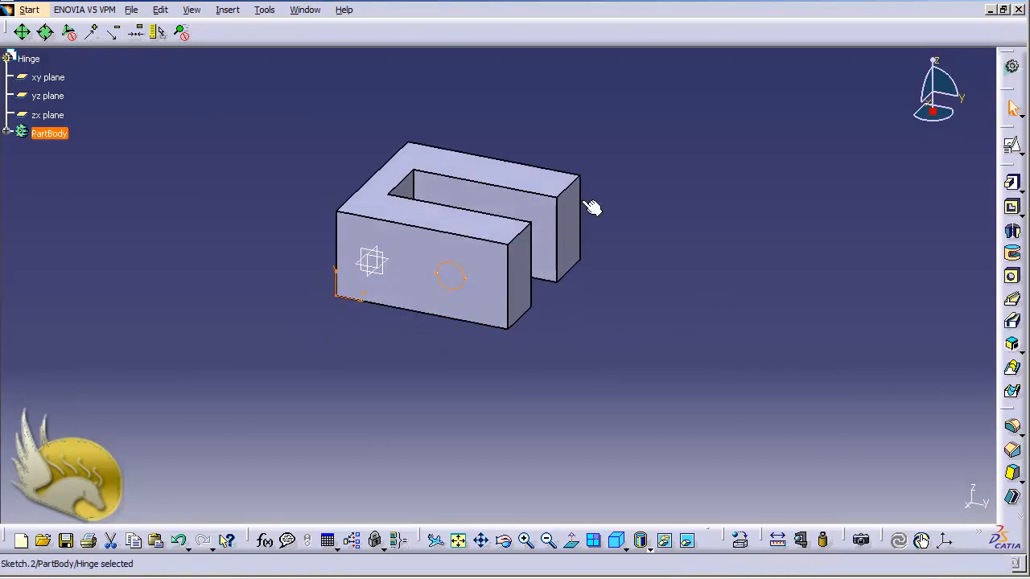
click(1012, 206)
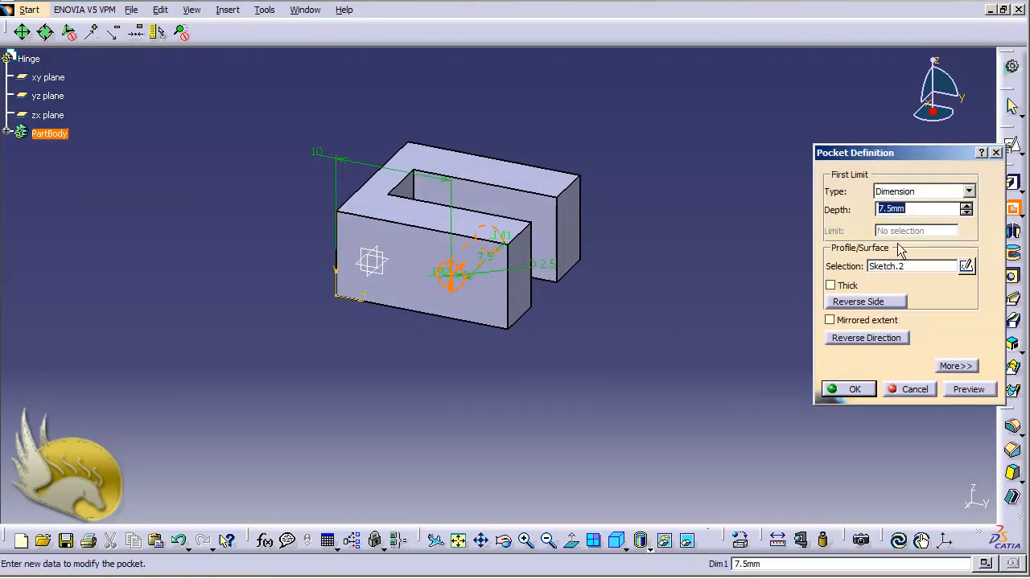
click(969, 191)
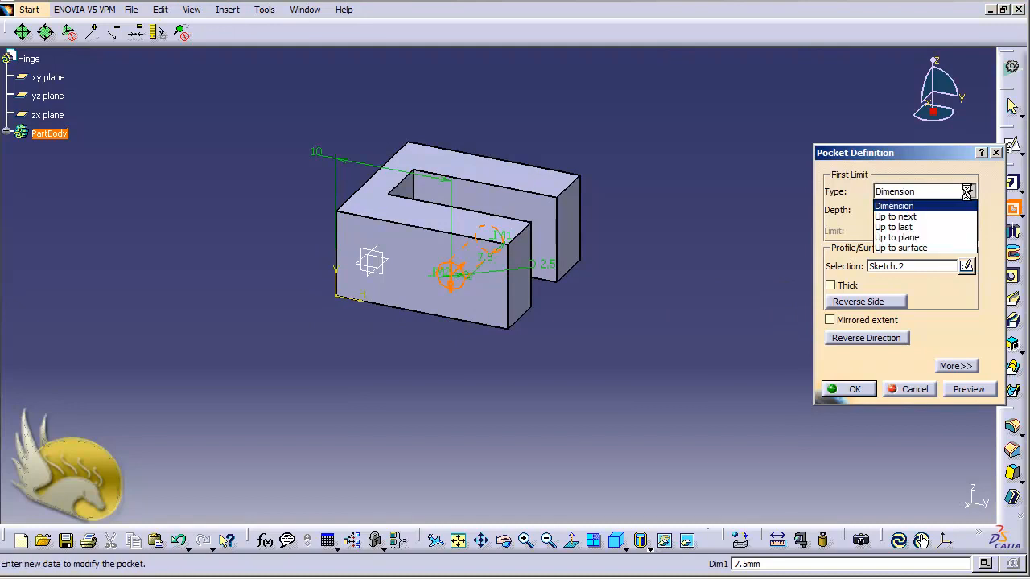
click(932, 226)
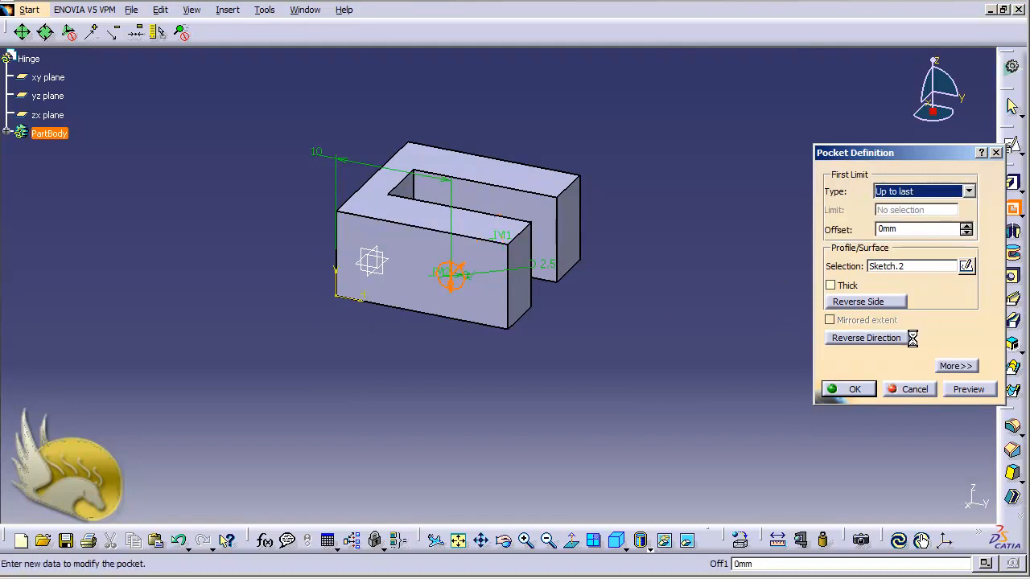
click(854, 389)
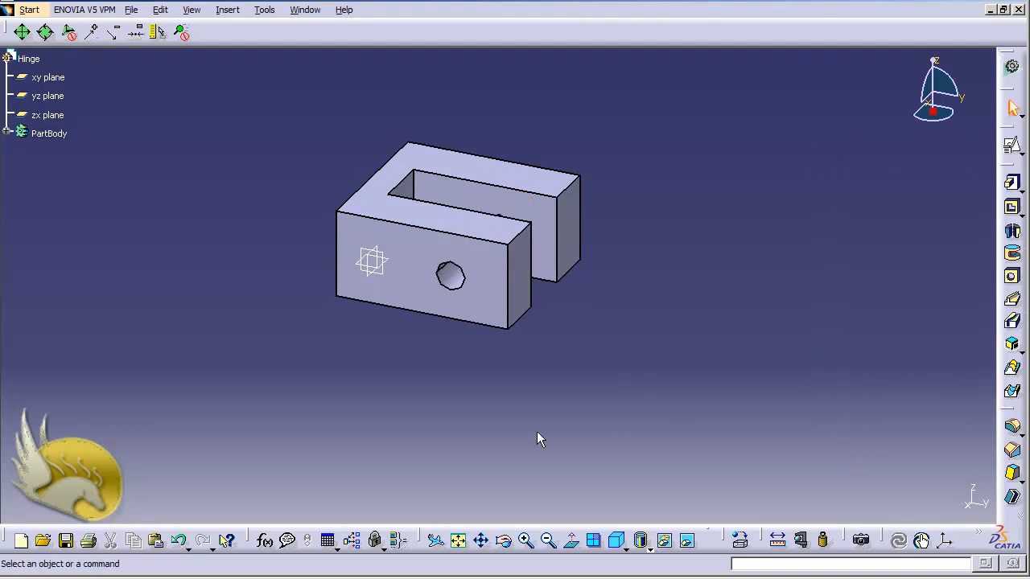
middle_drag(536, 432, 536, 432)
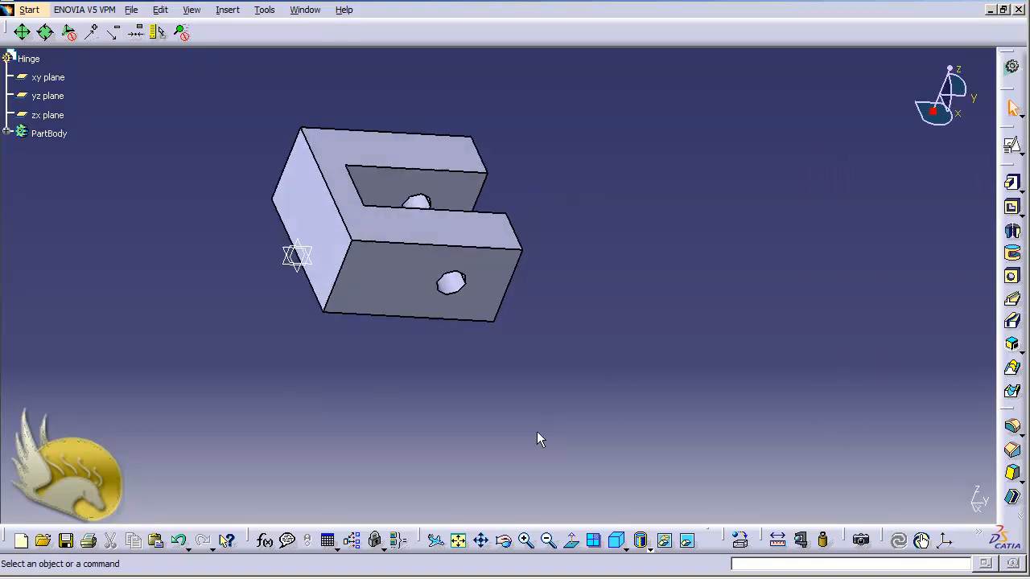
- Open a new sketch on the part's solid end face
key(shift+Down)
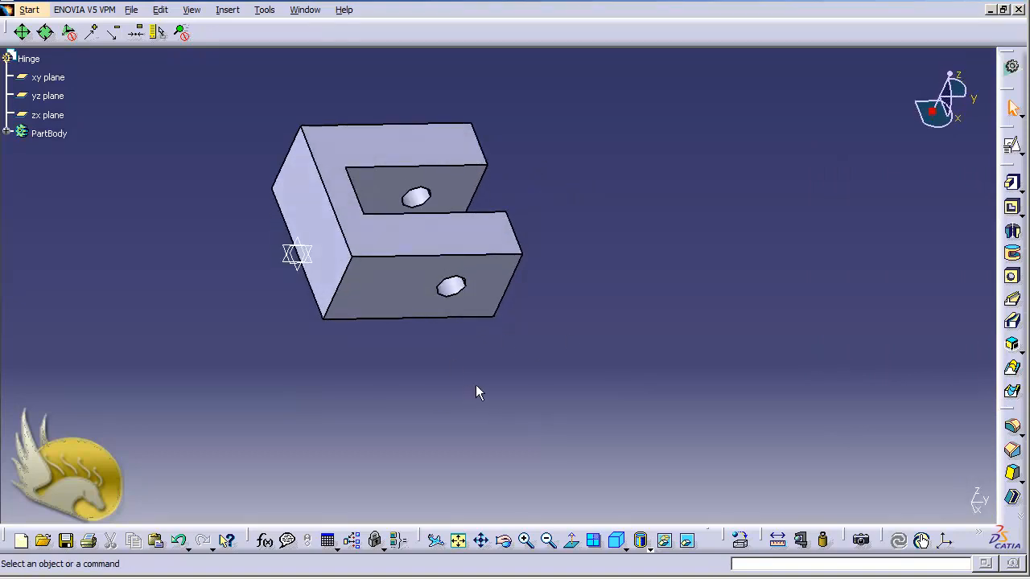
click(334, 251)
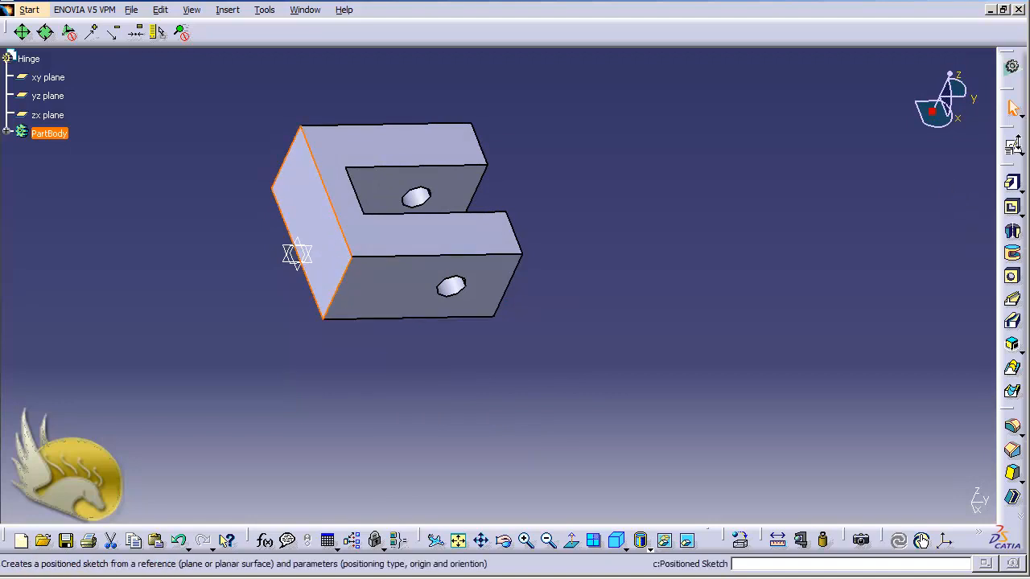
click(1022, 153)
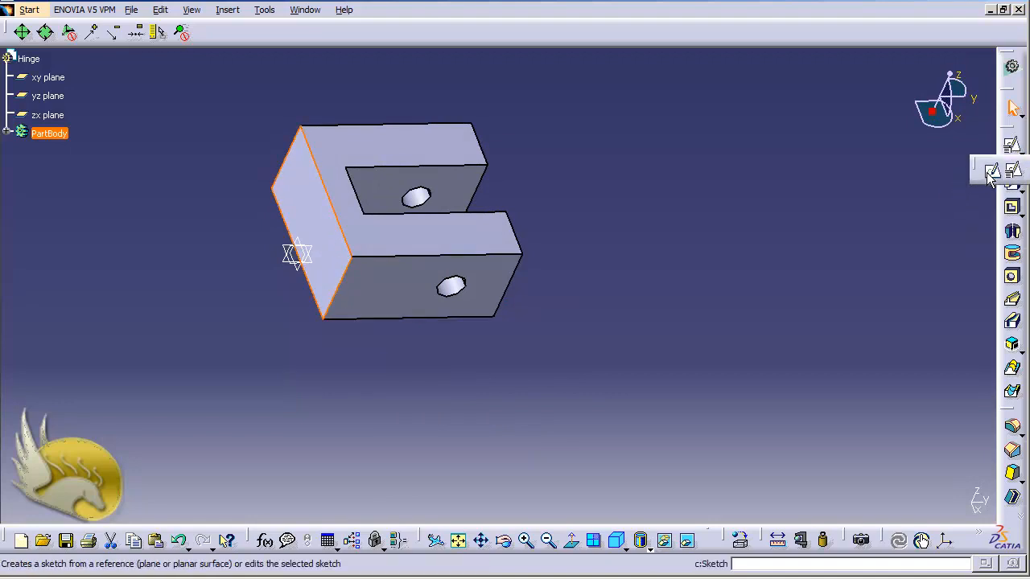
click(990, 169)
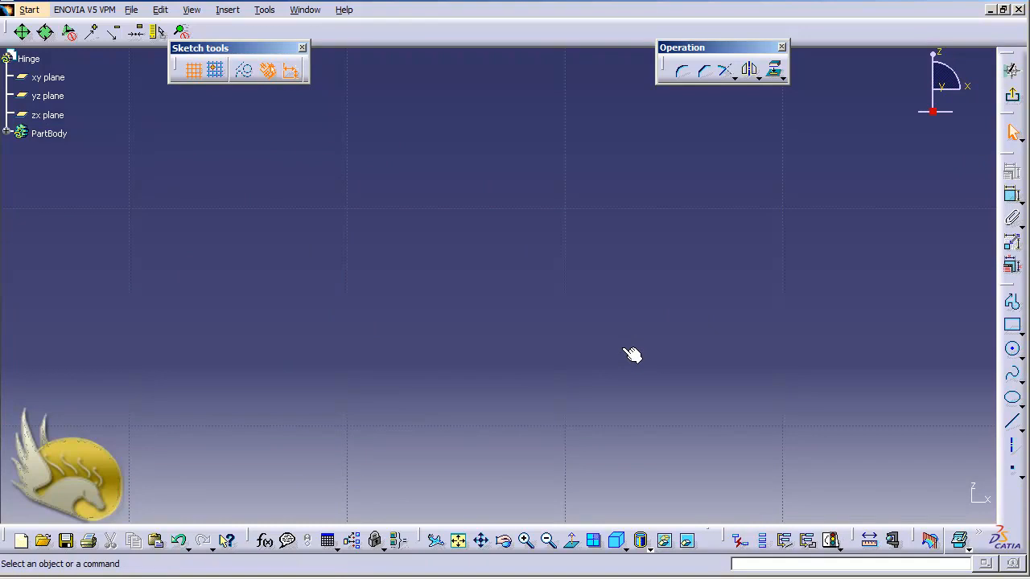
click(458, 540)
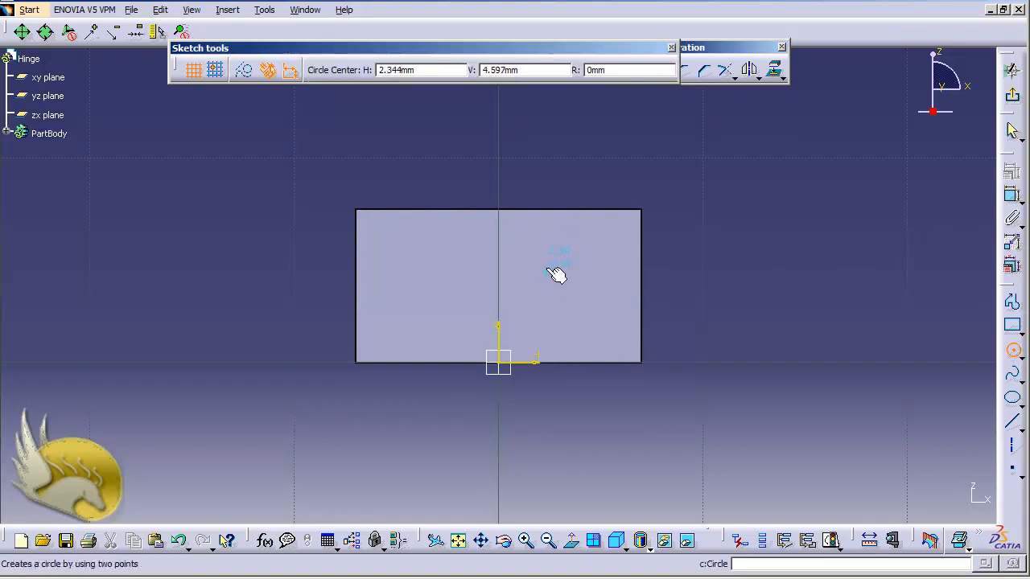
- Draw a circle on the end face and dimension its diameter to 2.5
click(570, 243)
click(596, 256)
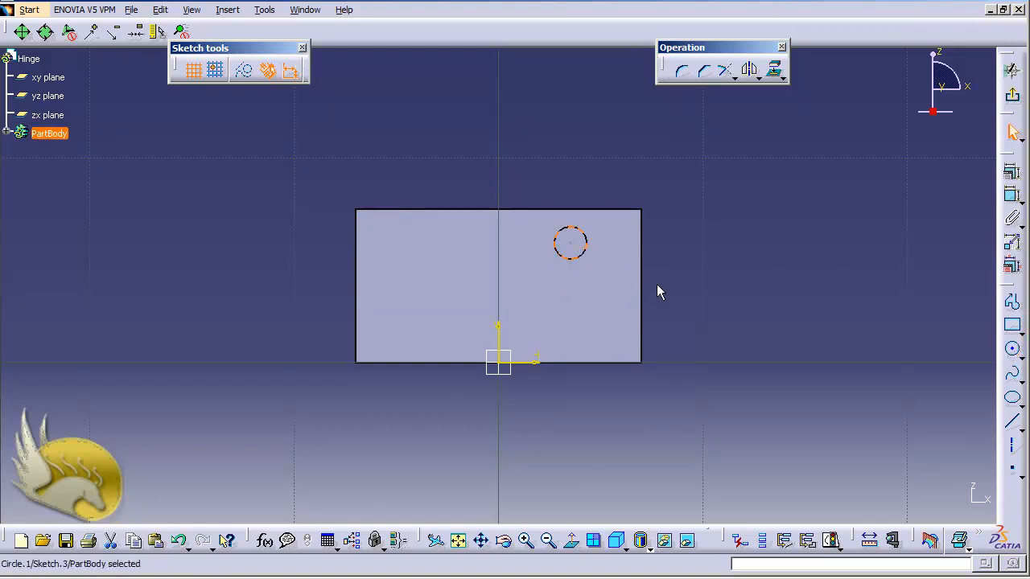
click(1011, 196)
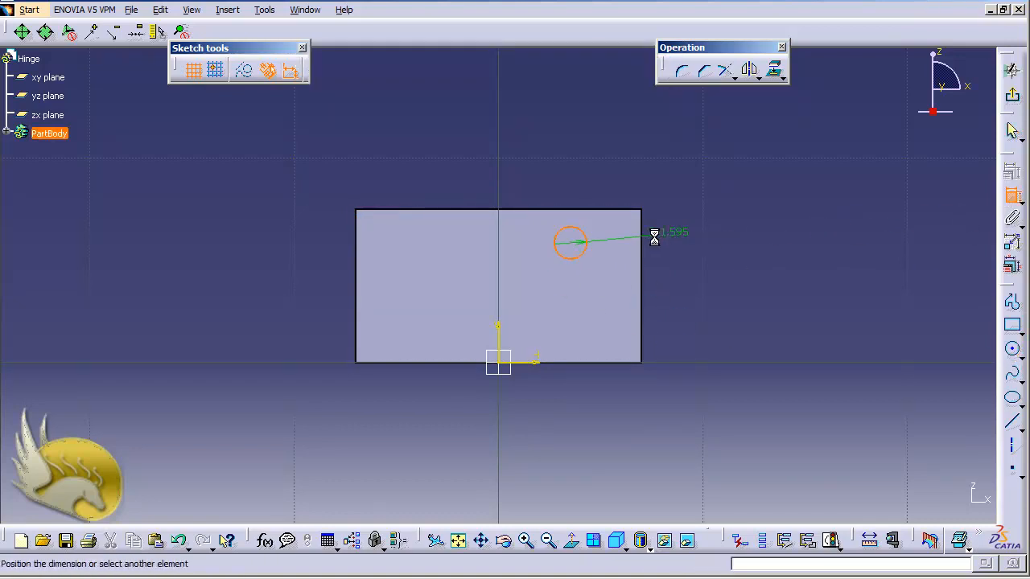
click(693, 241)
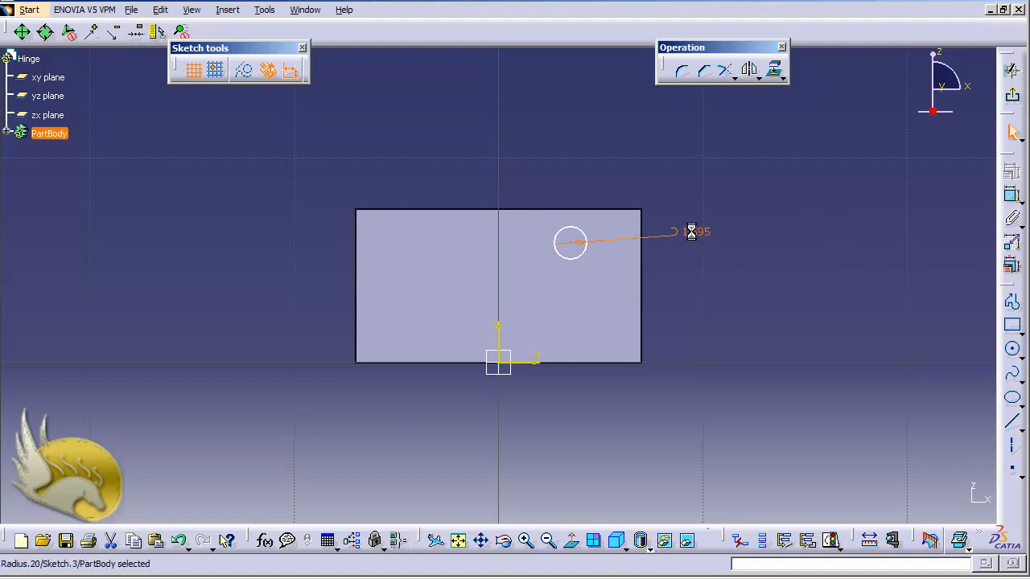
double_click(691, 231)
text(2.5)
key(Return)
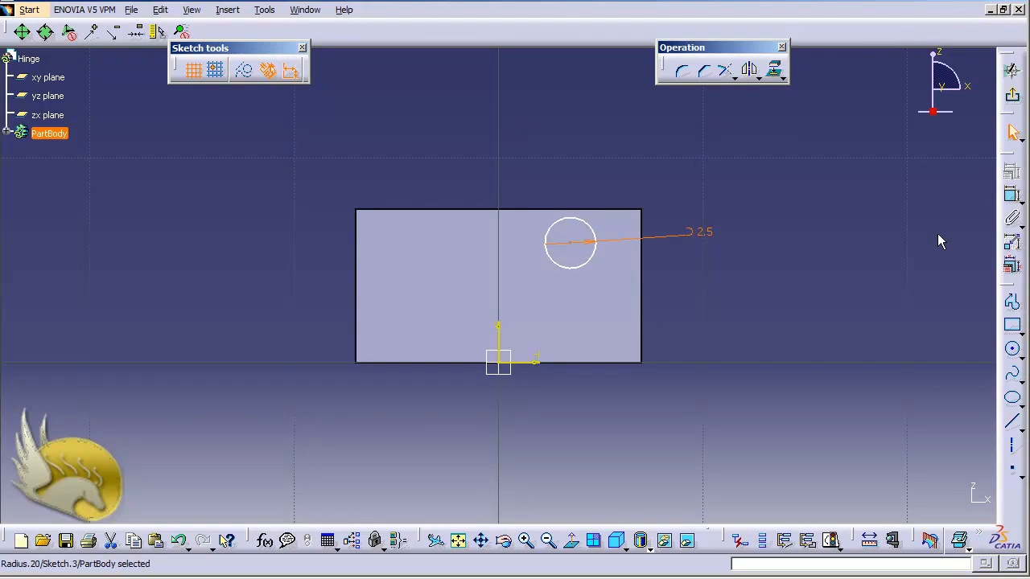
- Dimension the circle centre 2 from the face's right edge
click(1012, 196)
click(642, 260)
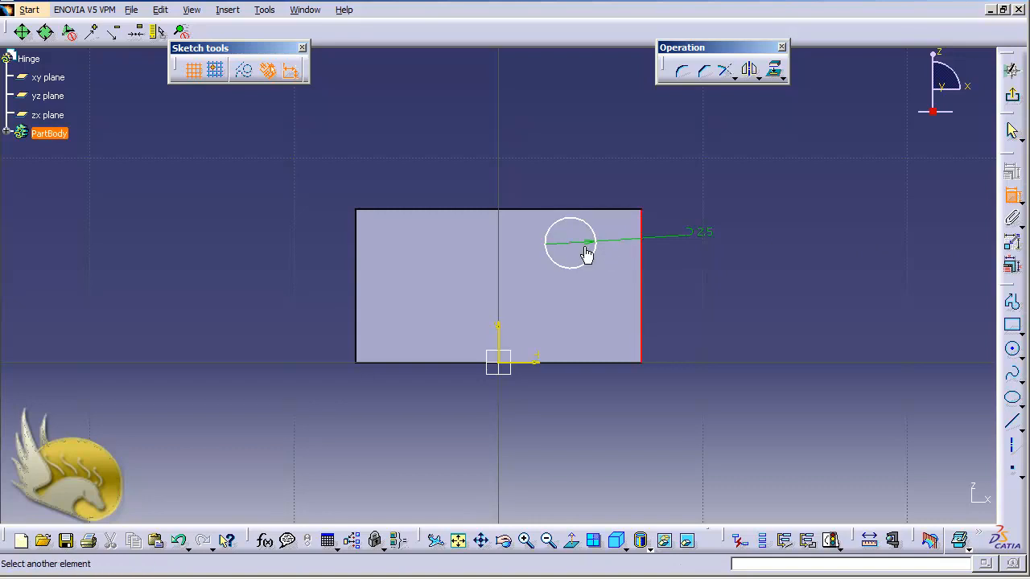
click(573, 244)
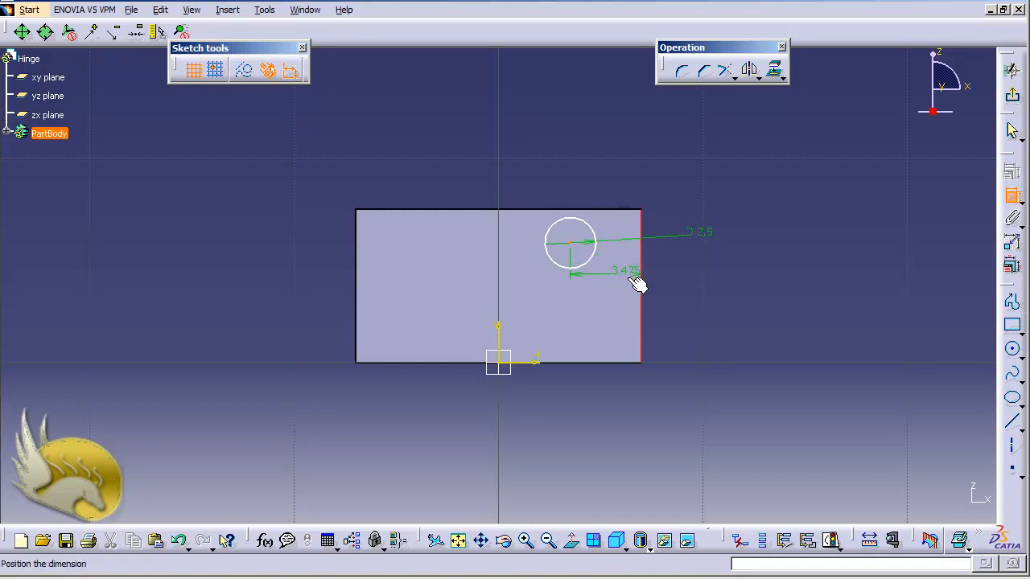
click(680, 269)
double_click(680, 269)
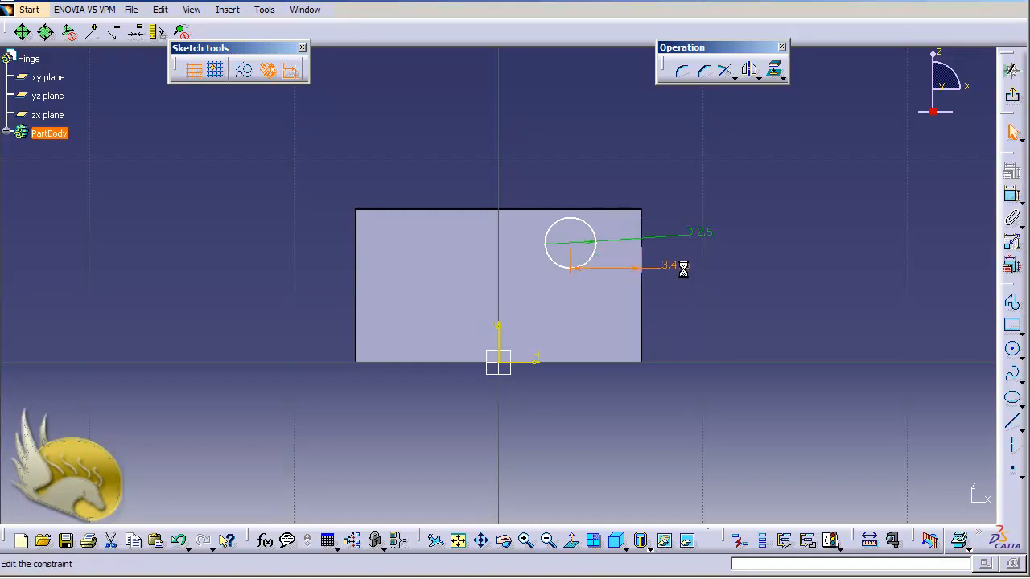
text(2mm)
key(Return)
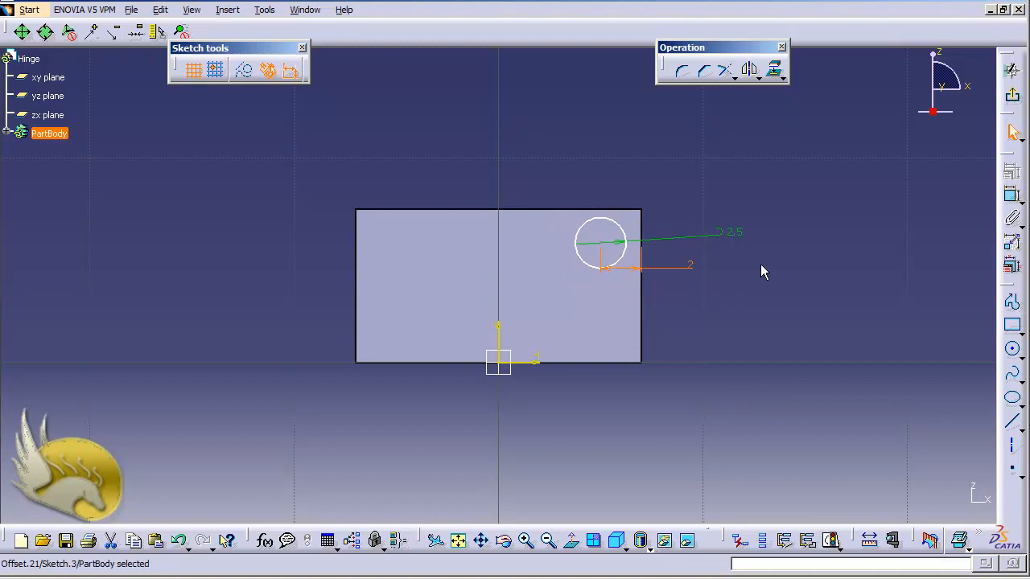
- Dimension the circle centre 2.5 from the face's top edge
click(1012, 195)
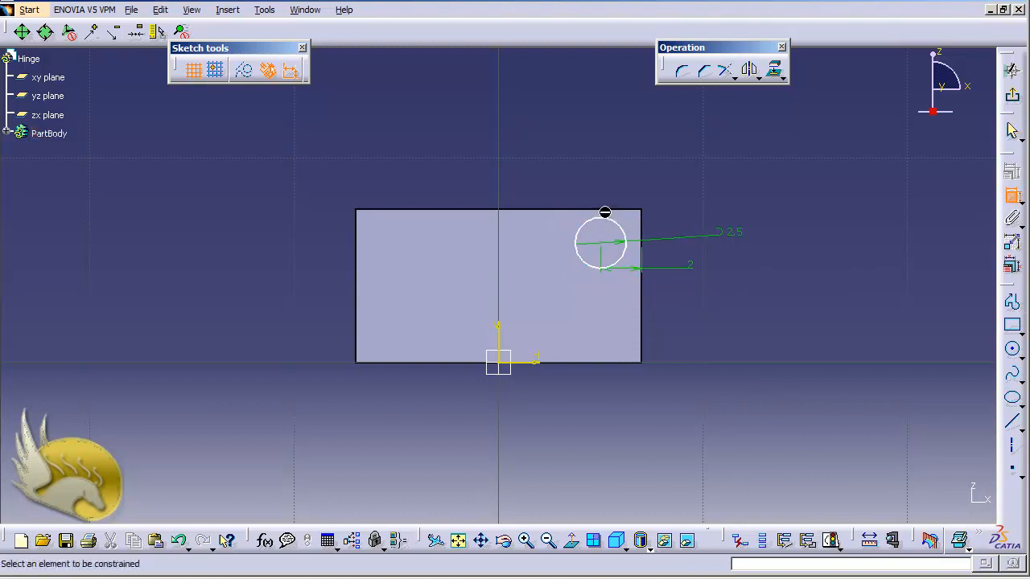
click(613, 211)
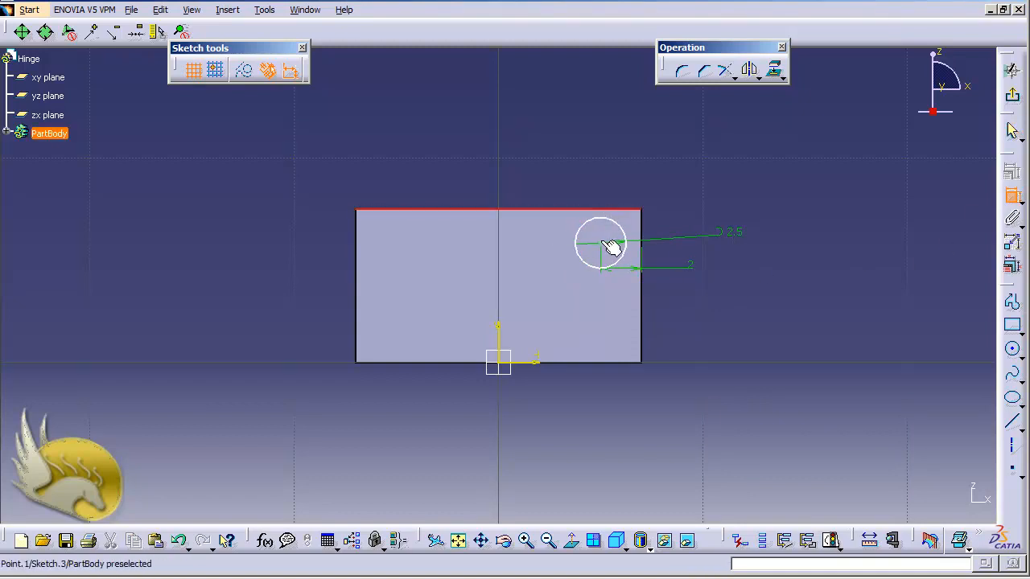
click(613, 251)
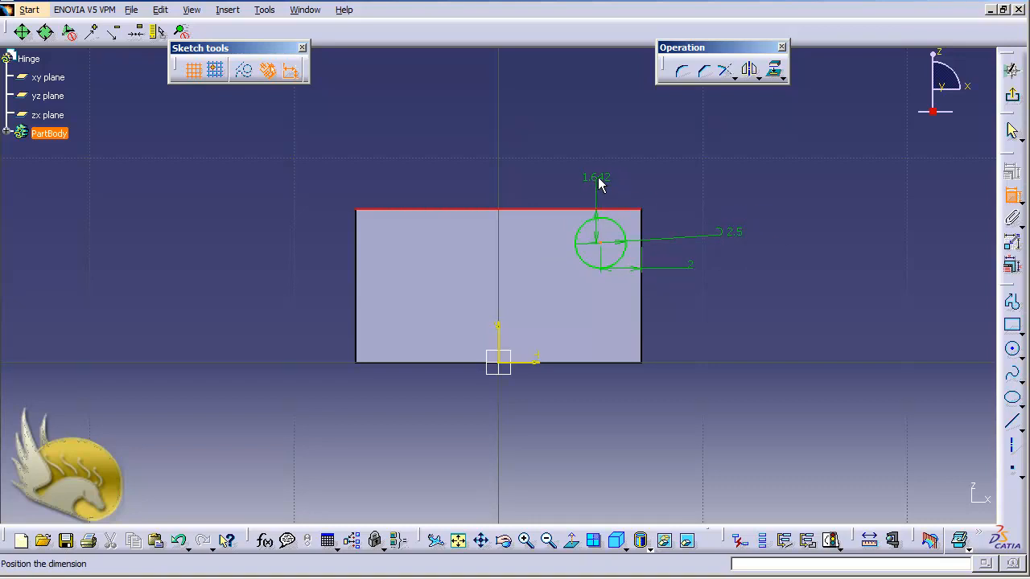
click(599, 184)
click(600, 184)
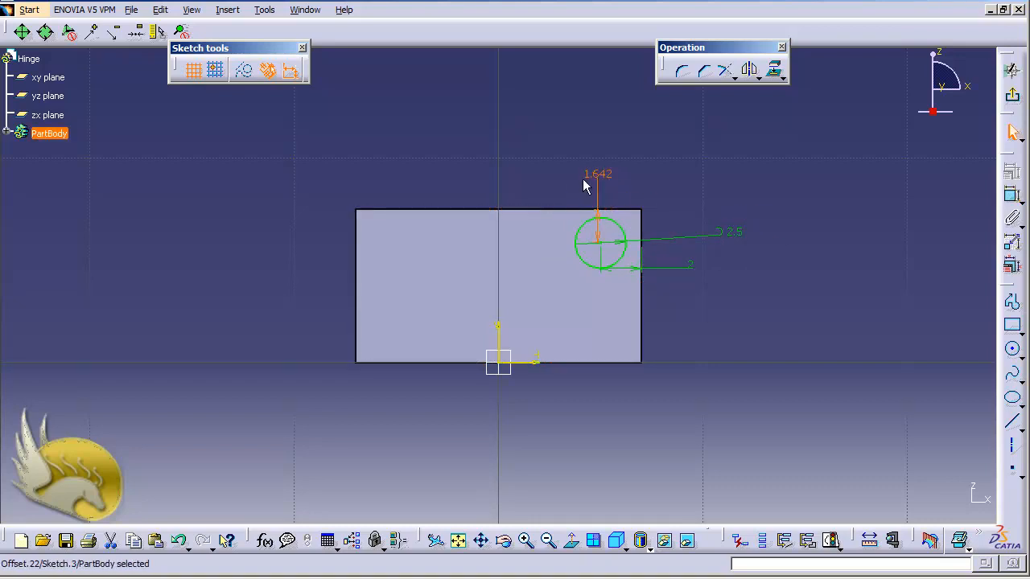
double_click(590, 175)
text(1.5)
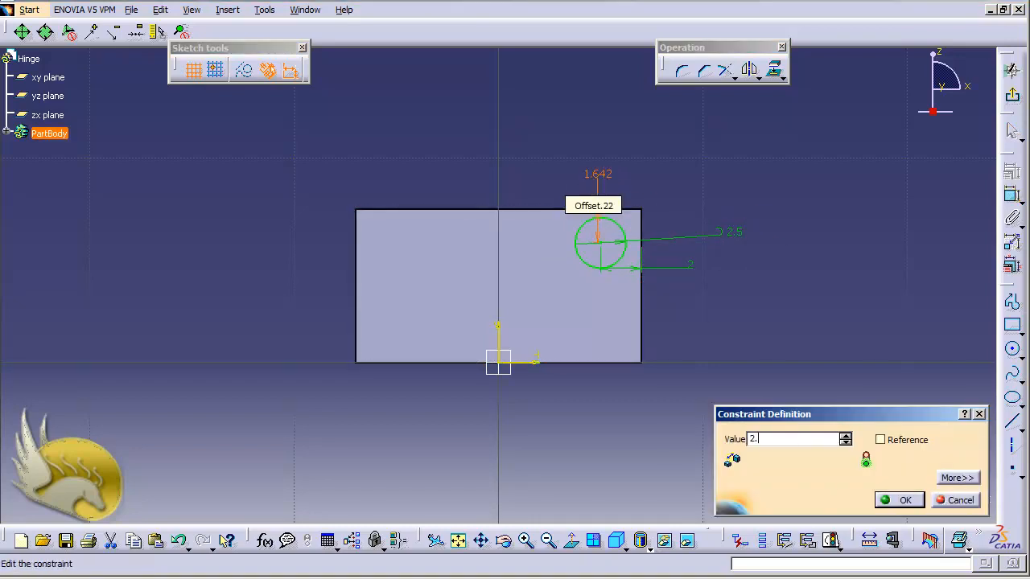
key(Return)
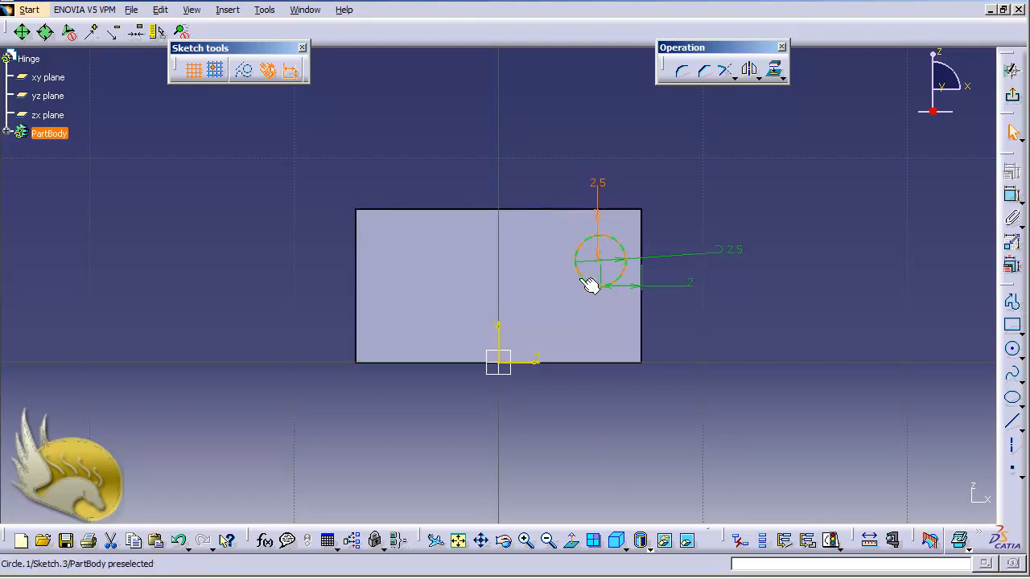
- Mirror the circle about the V axis to create the left copy, then exit Sketch.3
click(582, 276)
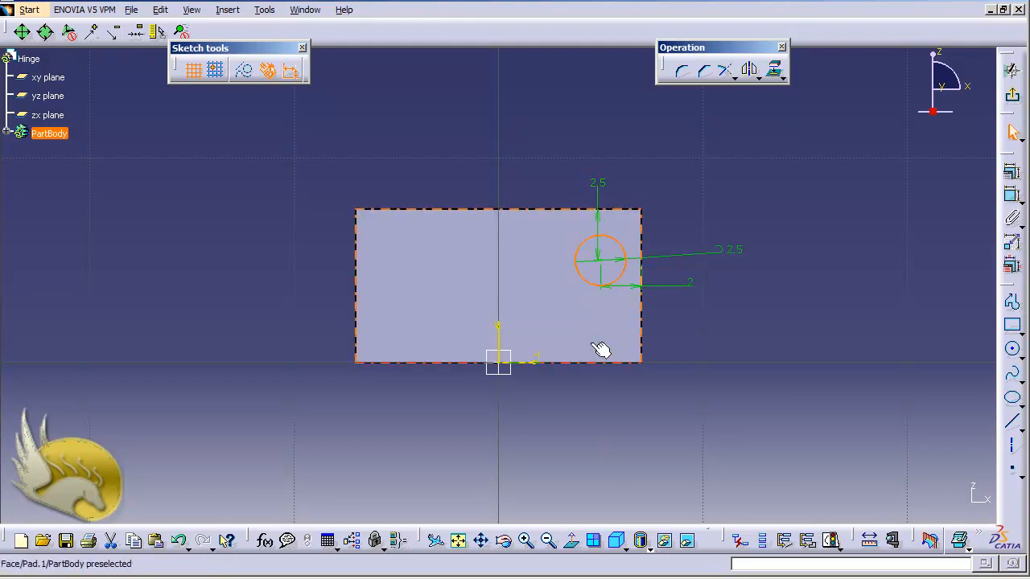
click(748, 72)
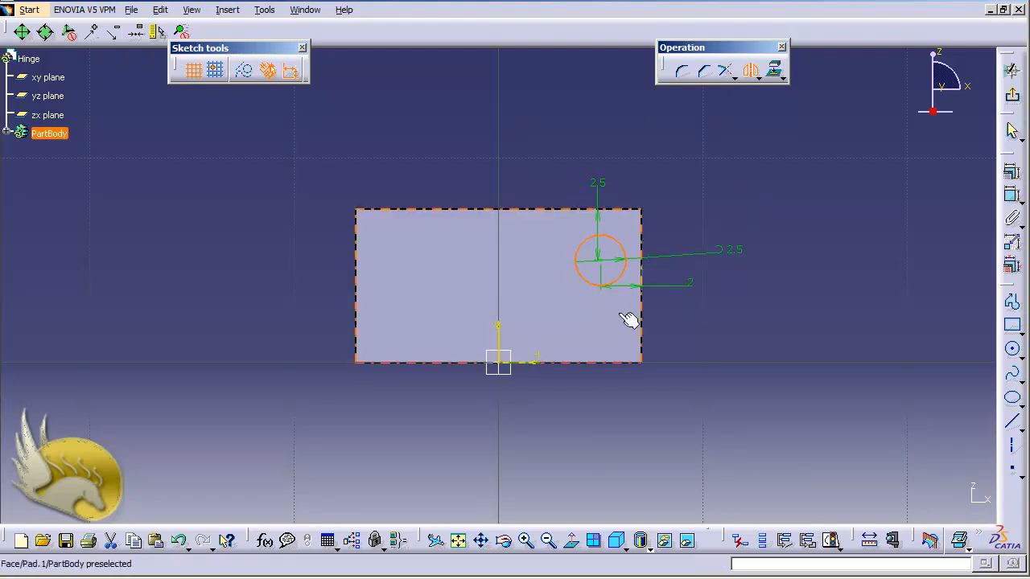
click(499, 346)
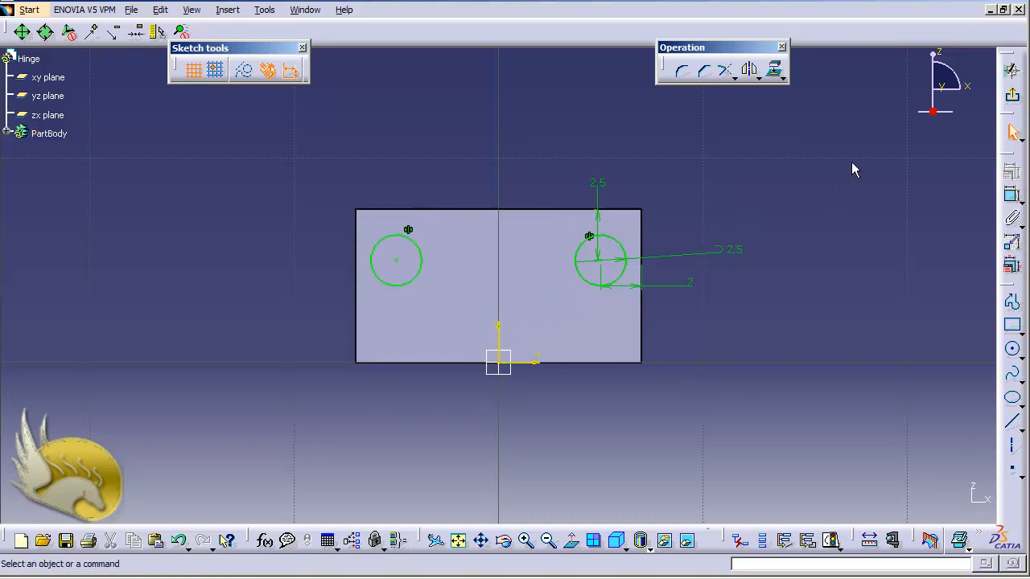
click(1015, 95)
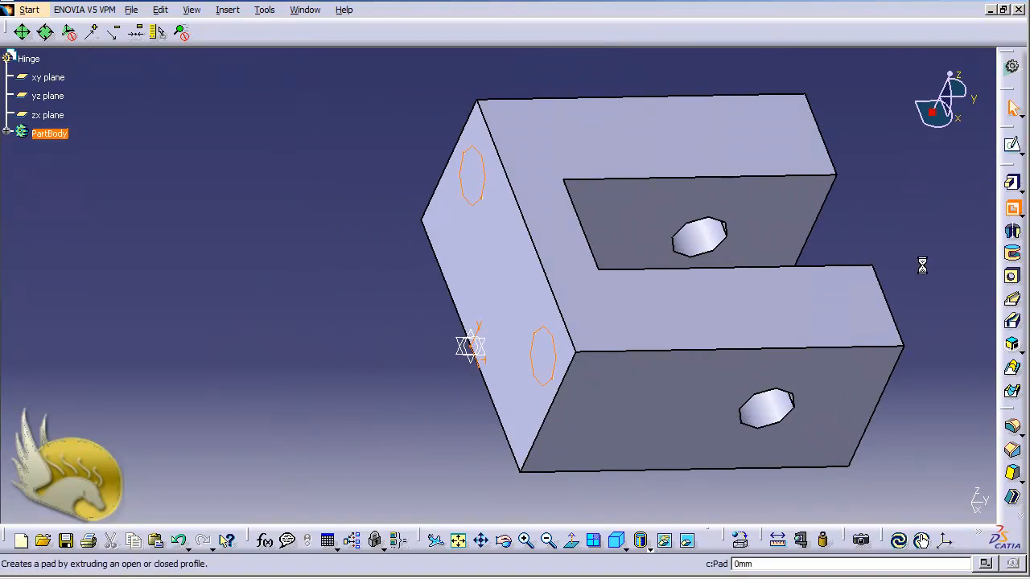
- Pocket the two-circle sketch as a fixed-depth cut 5 mm deep into the end face
click(1012, 206)
click(940, 196)
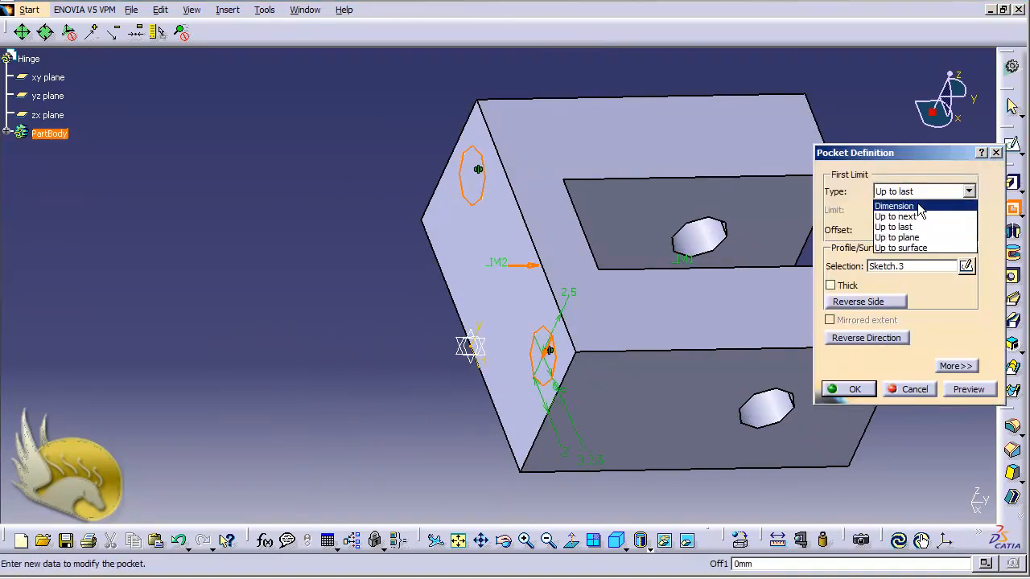
click(905, 203)
double_click(899, 209)
text(5)
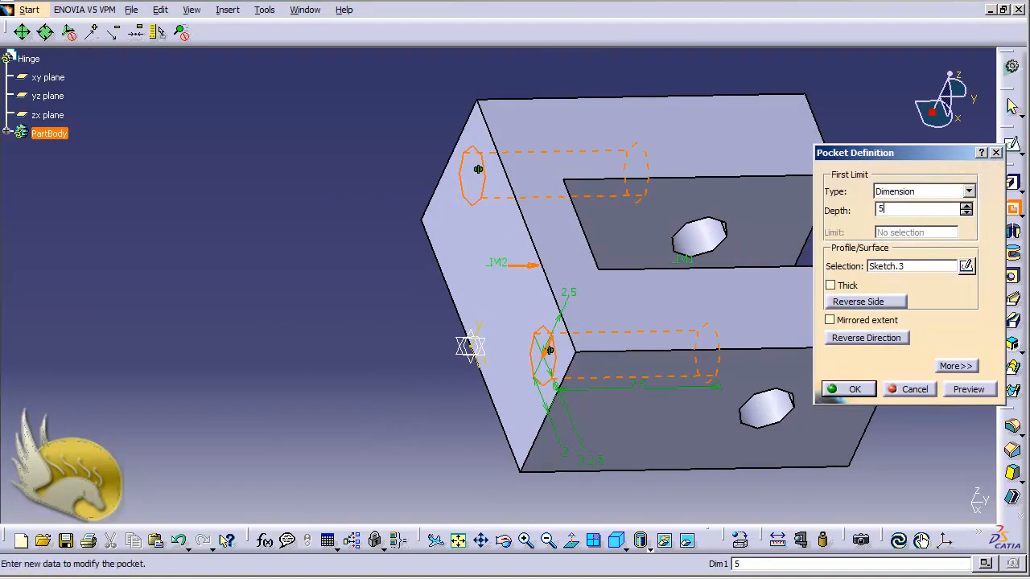
click(854, 389)
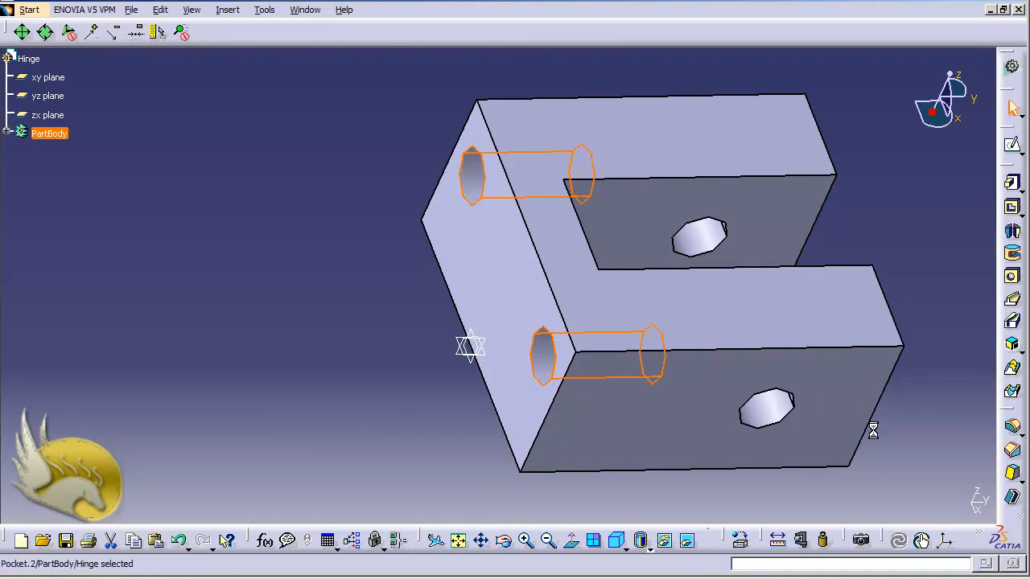
click(923, 393)
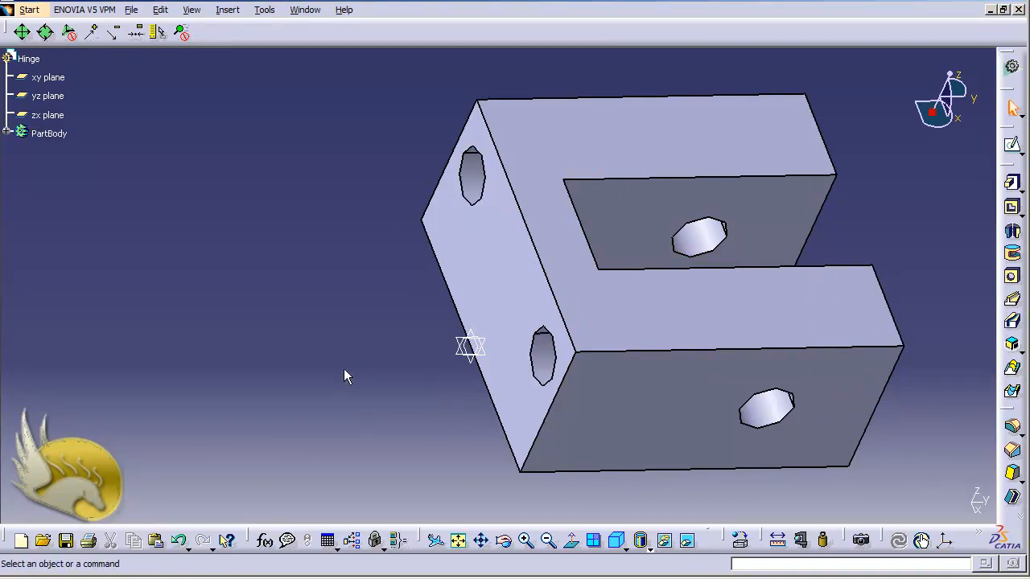
- Save the part as Hinge.CATPart in the Fixture folder and close it
key(ctrl+s)
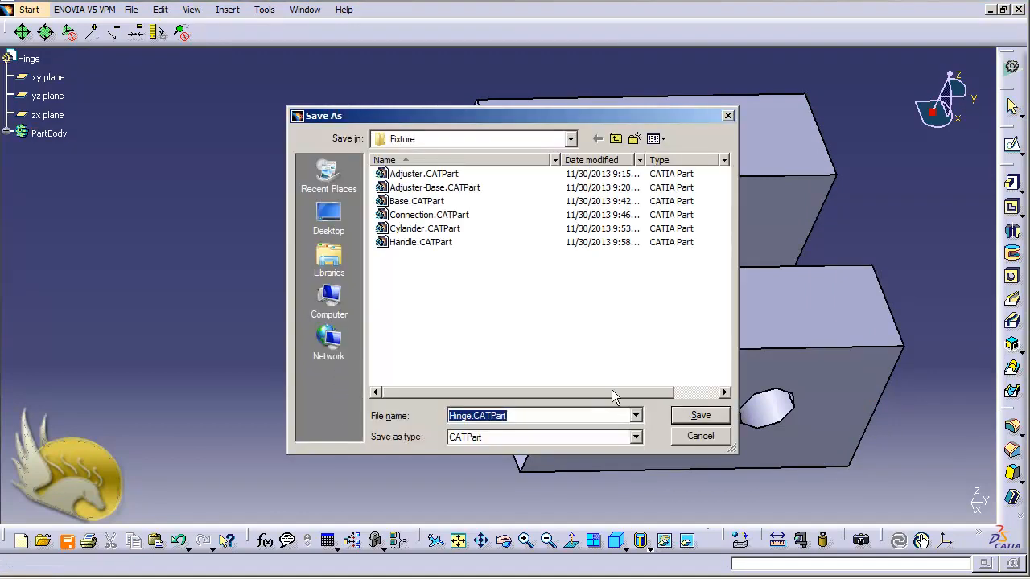
click(696, 417)
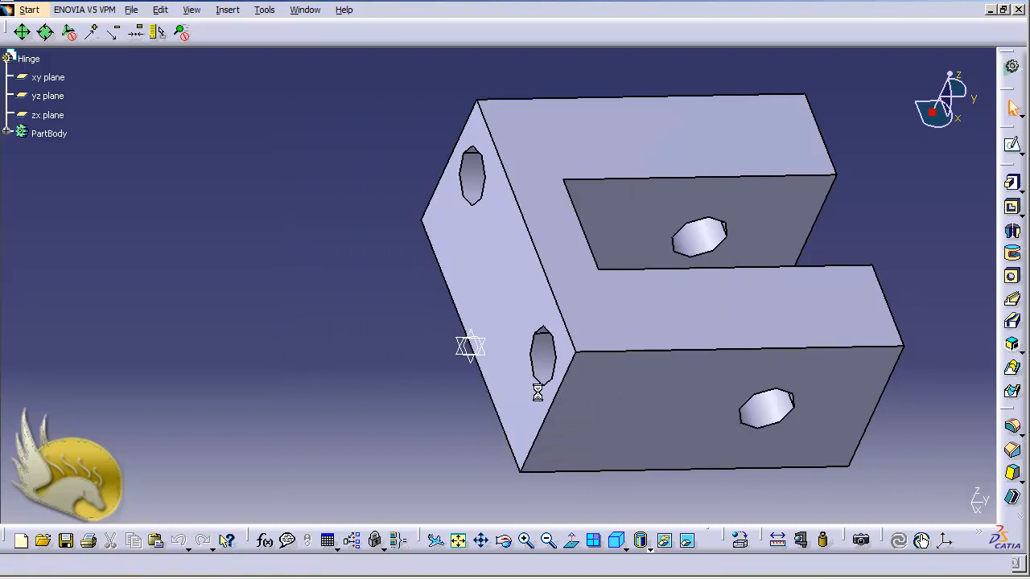
click(1019, 10)
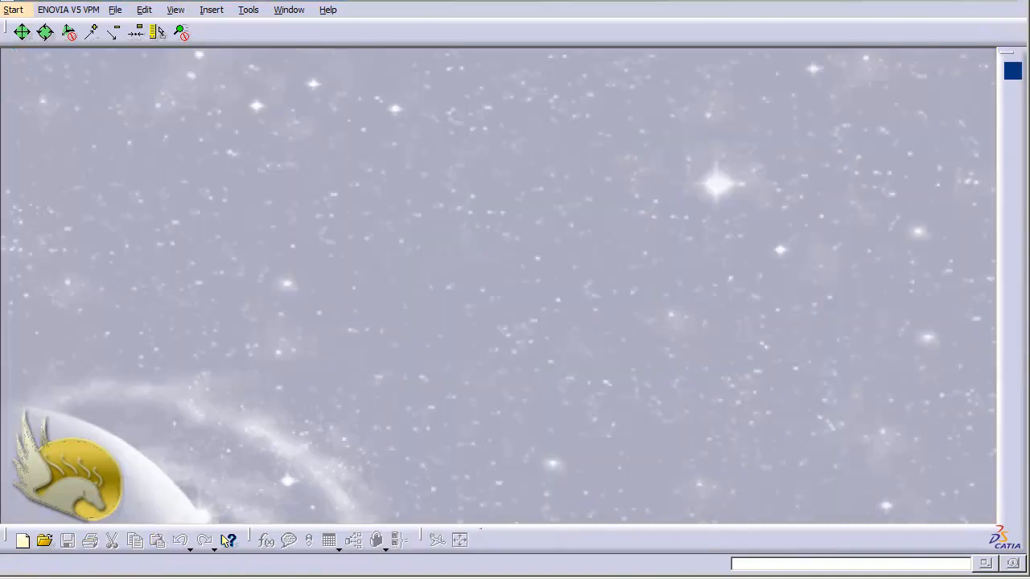
- Create a new Part Design document named Piston
click(13, 9)
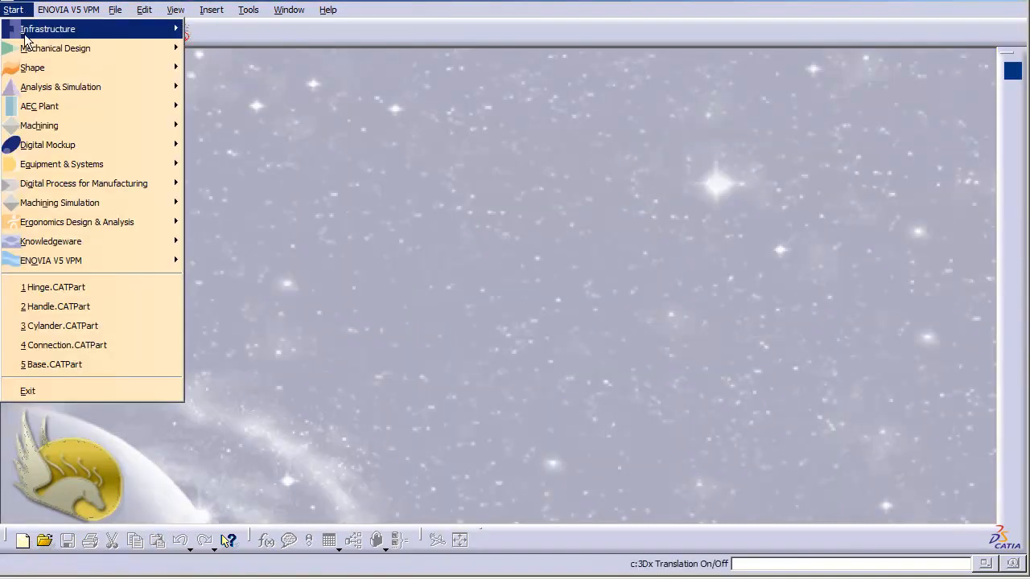
mouse_move(36, 50)
click(320, 50)
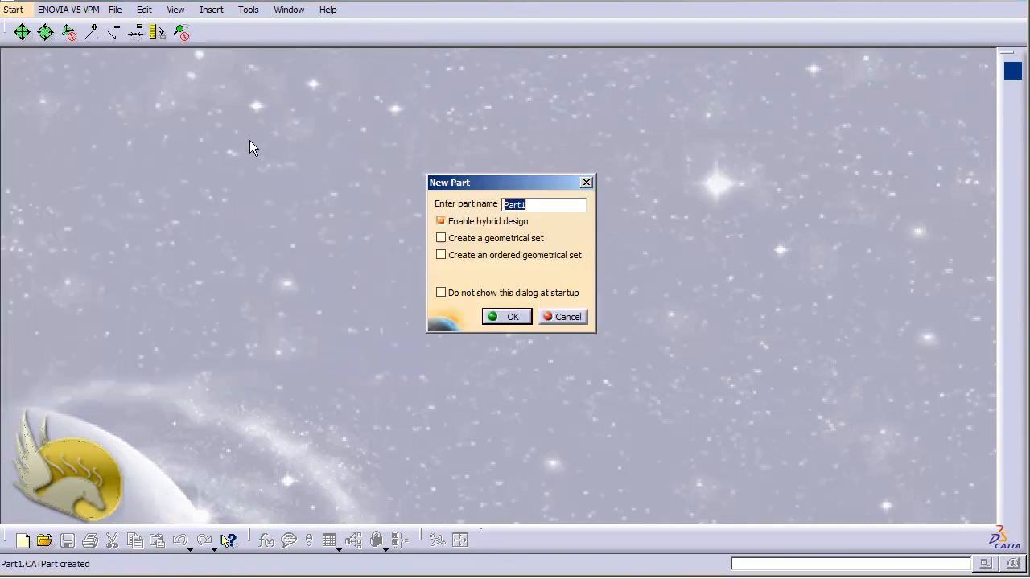
text(Piston)
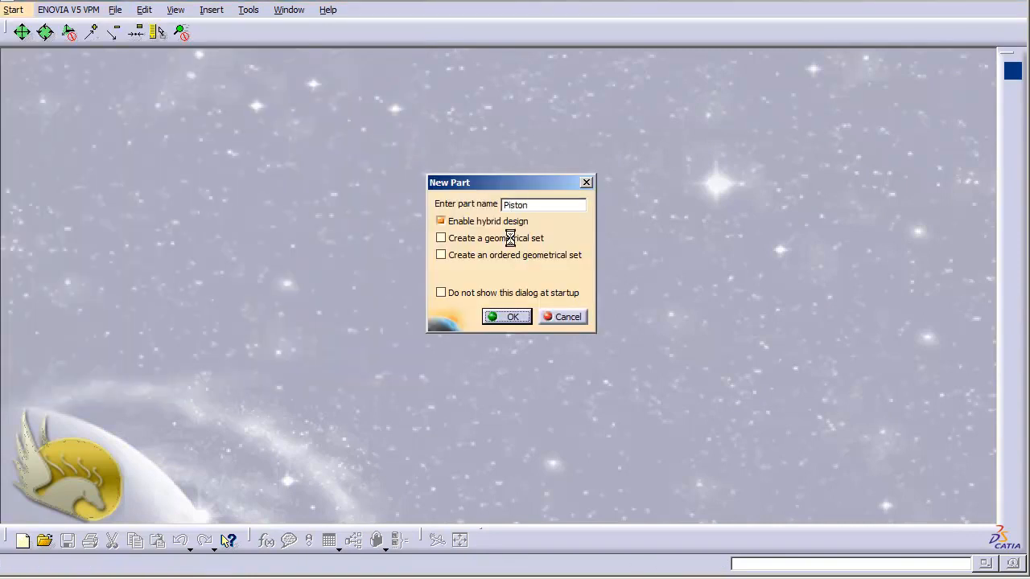
click(507, 316)
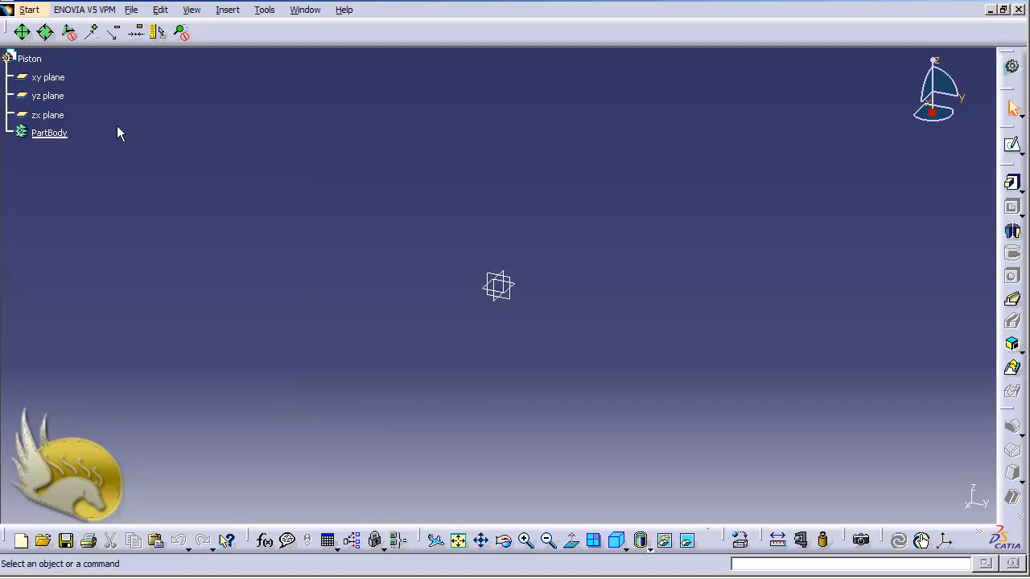
- On the yz plane, sketch an origin-centred circle constrained to 10 mm diameter, then exit the sketch
click(66, 97)
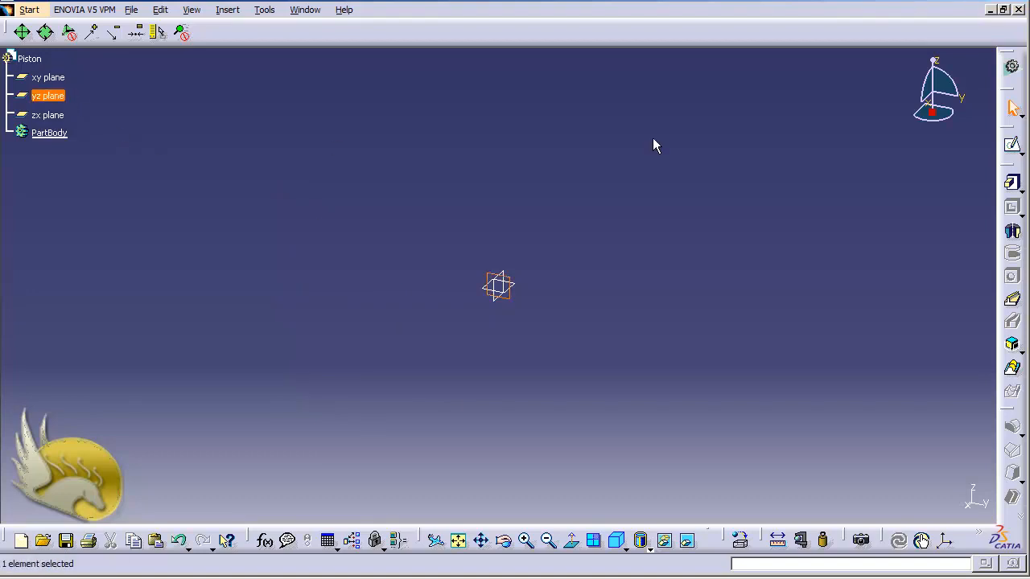
click(1012, 145)
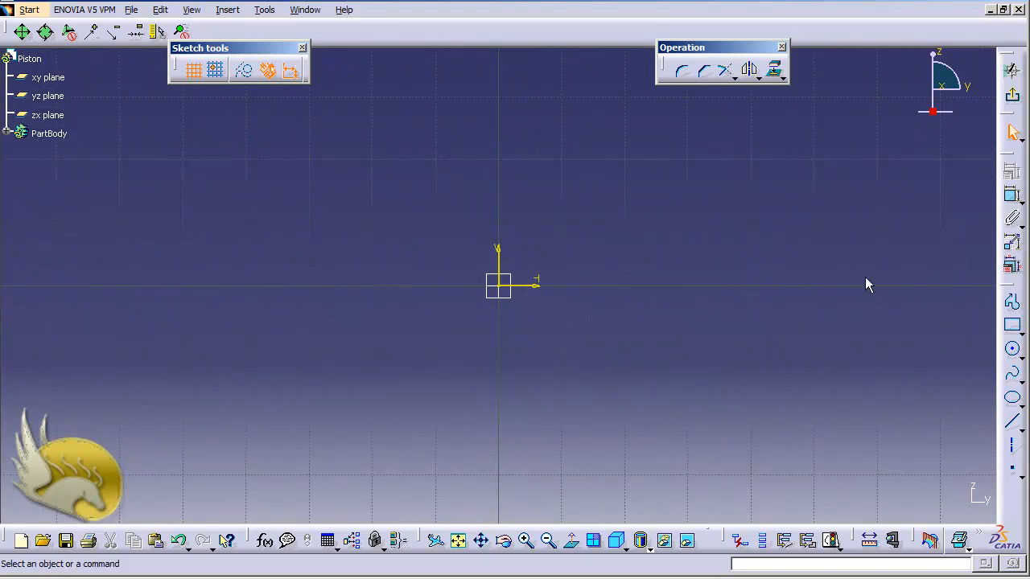
click(1012, 349)
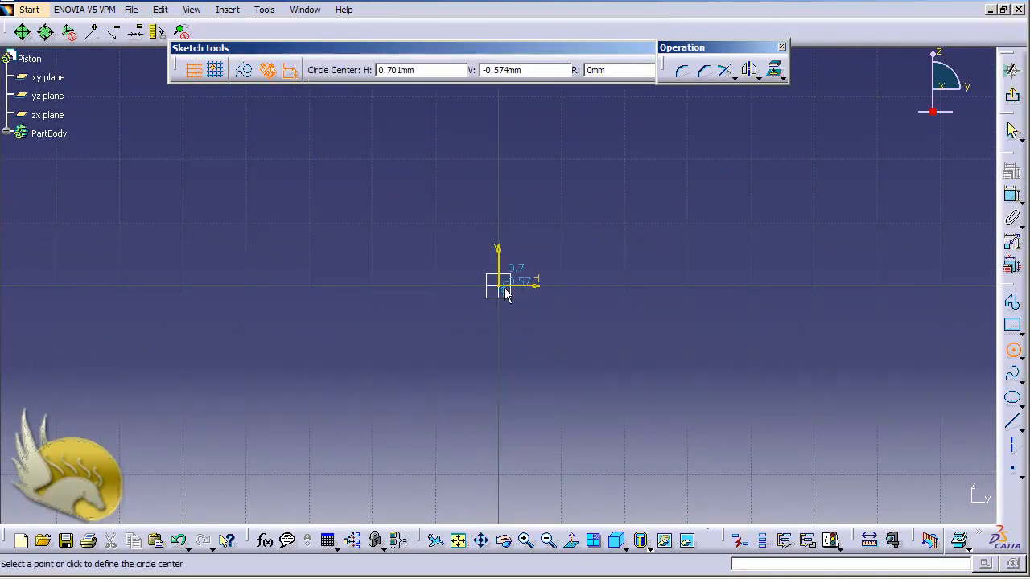
click(504, 288)
click(547, 270)
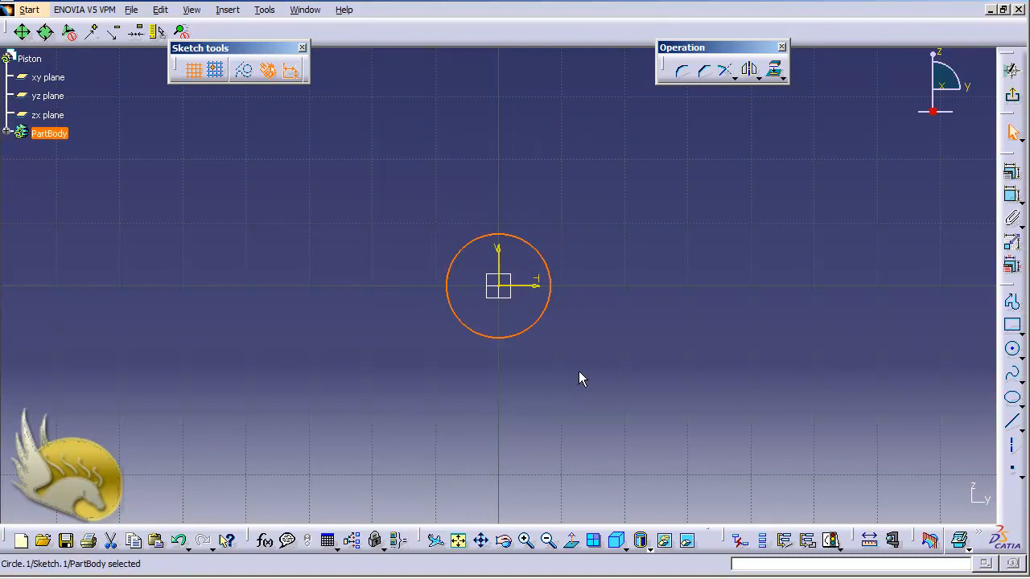
click(1012, 195)
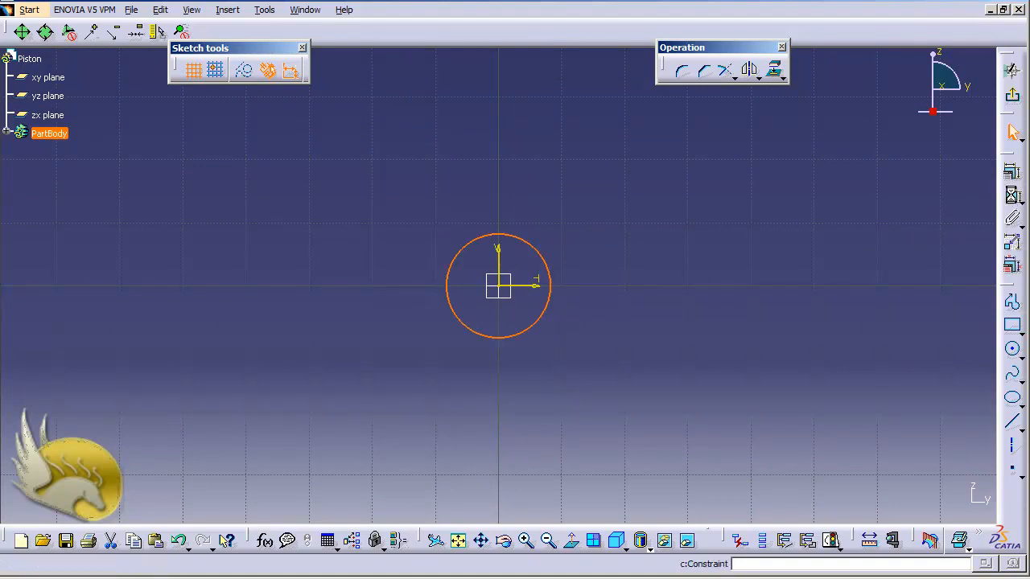
click(586, 243)
double_click(587, 241)
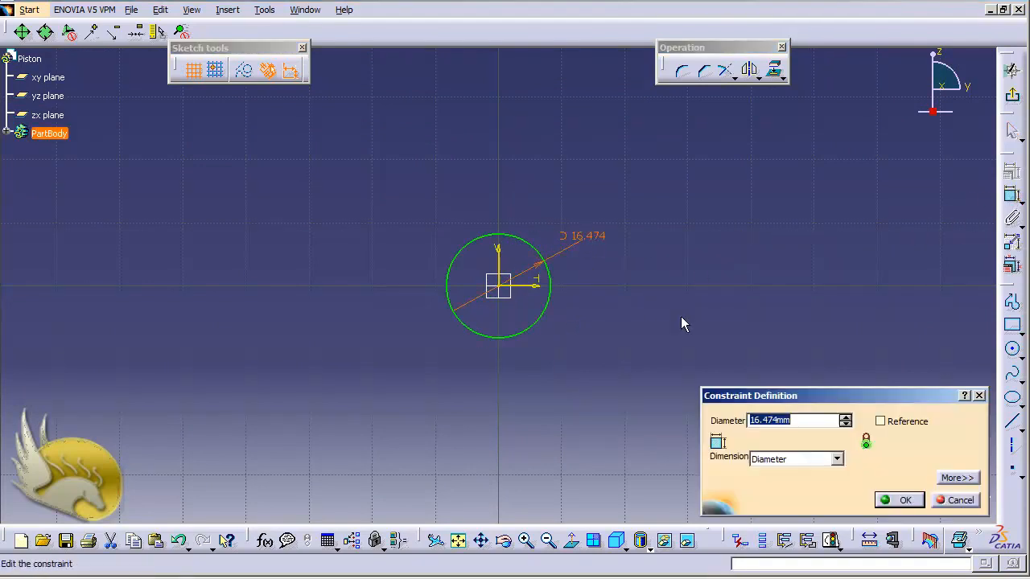
text(10)
key(Return)
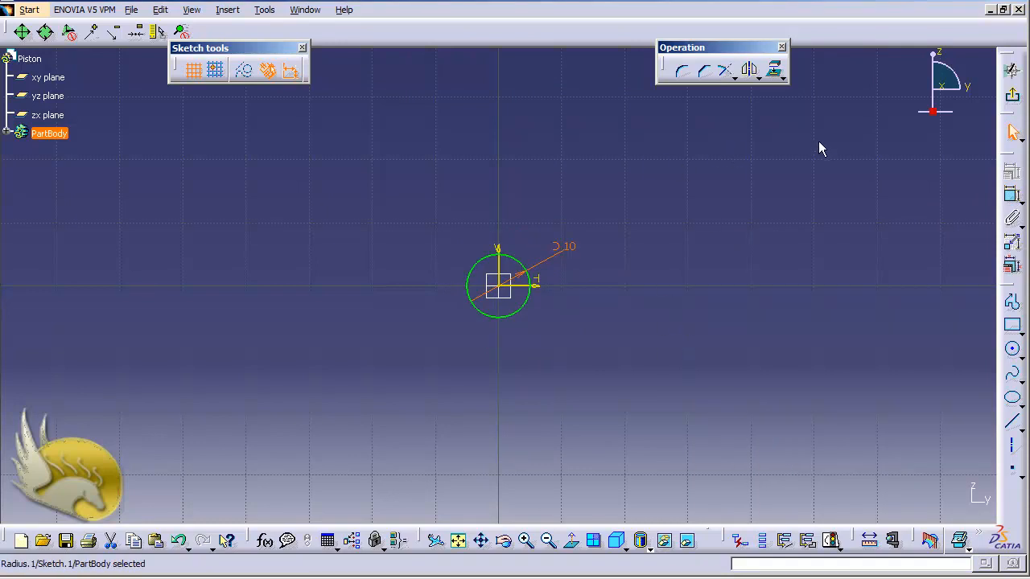
click(1012, 95)
- Pad the circle sketch 50 mm into the solid cylinder Pad.1
click(1012, 183)
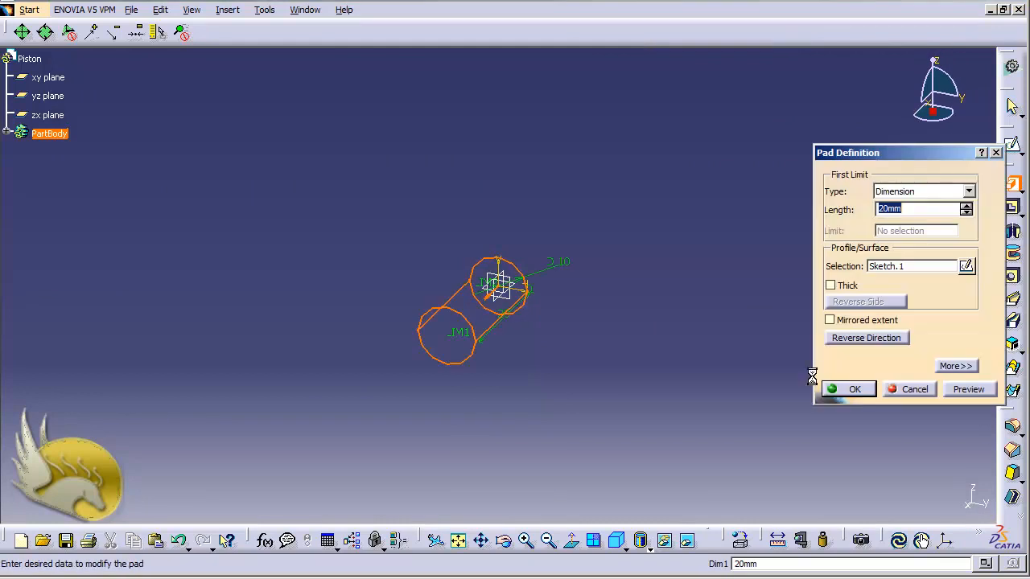
text(50)
key(Return)
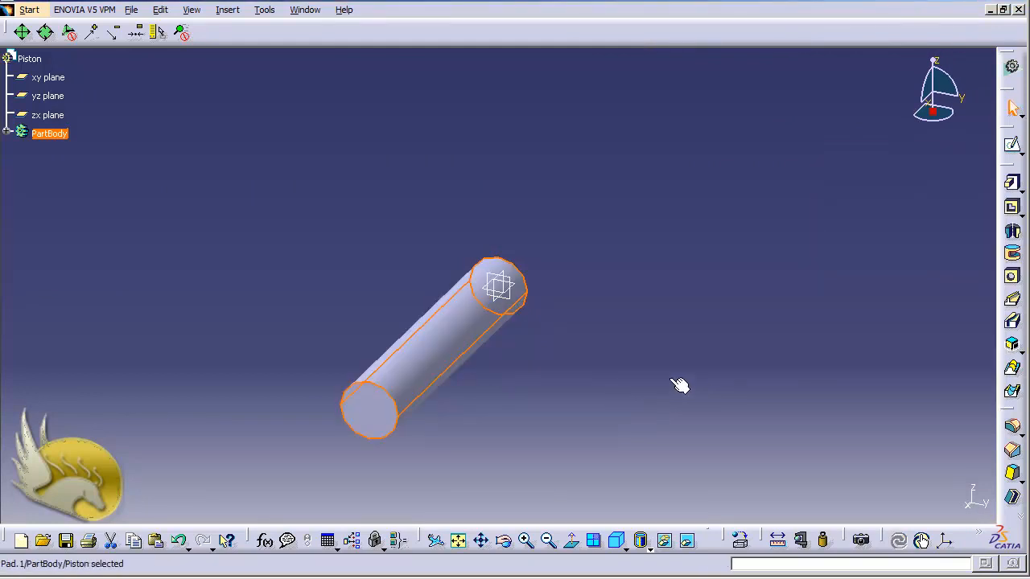
click(563, 299)
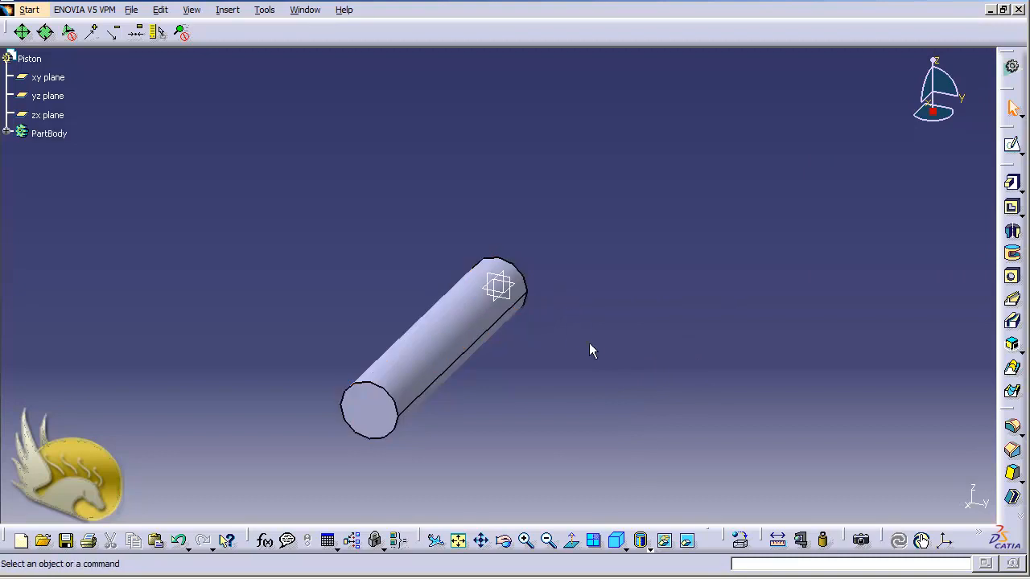
key(shift+Left)
key(shift+Left)
key(shift+Left)
key(shift+Left)
key(shift+Left)
key(shift+Left)
key(shift+Left)
key(shift+Left)
key(shift+Left)
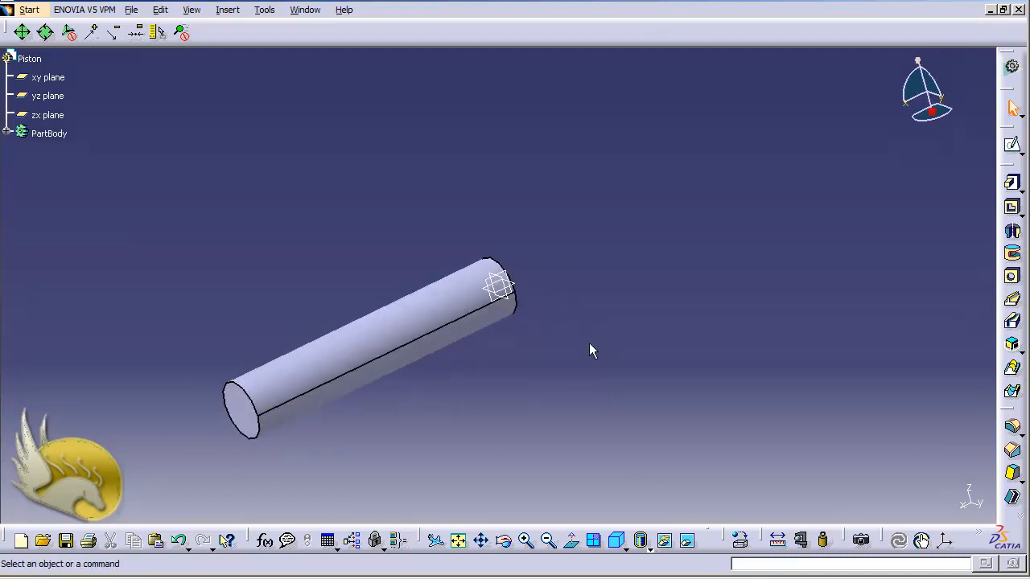
click(515, 303)
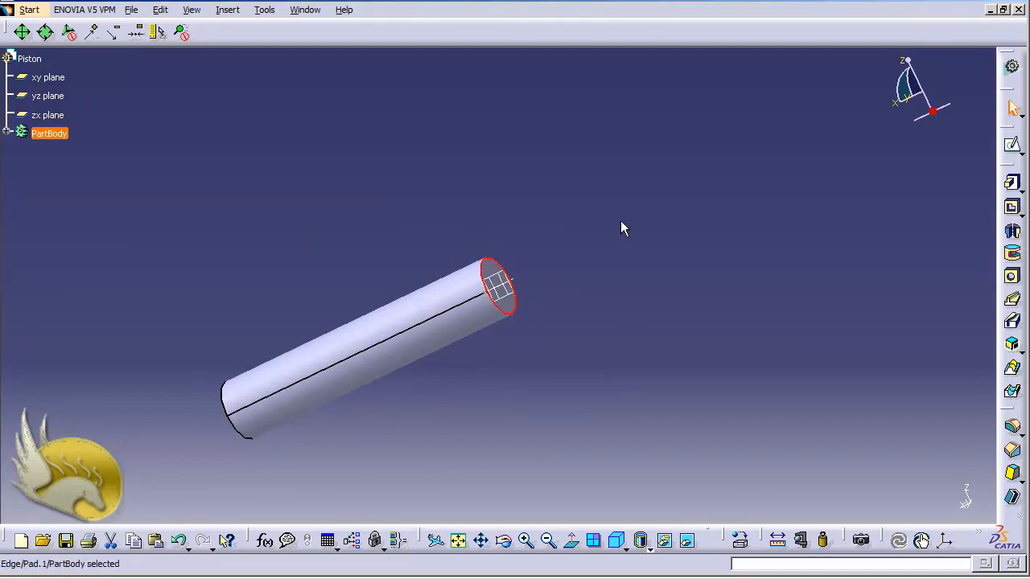
click(1013, 149)
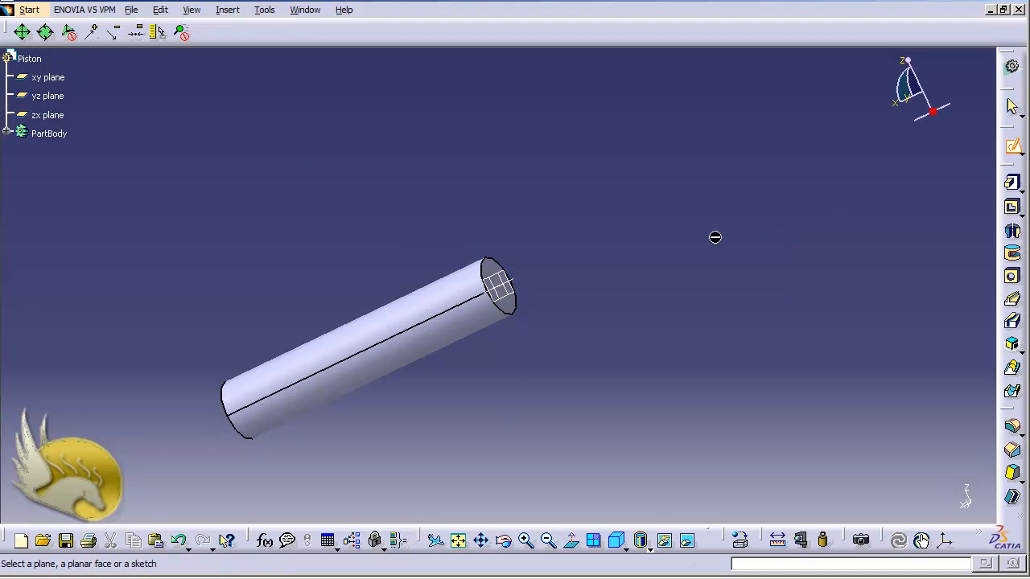
click(519, 308)
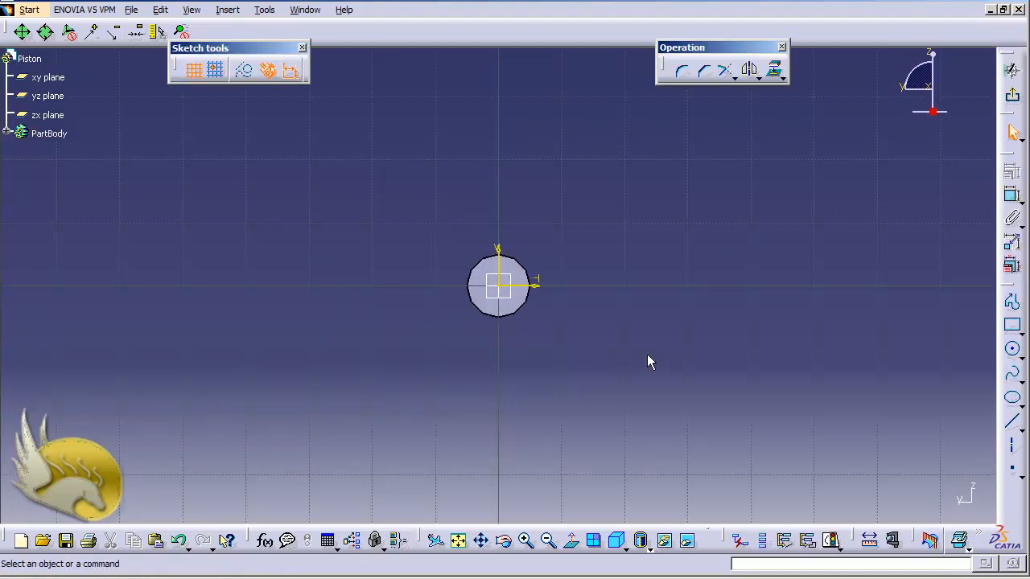
click(1013, 95)
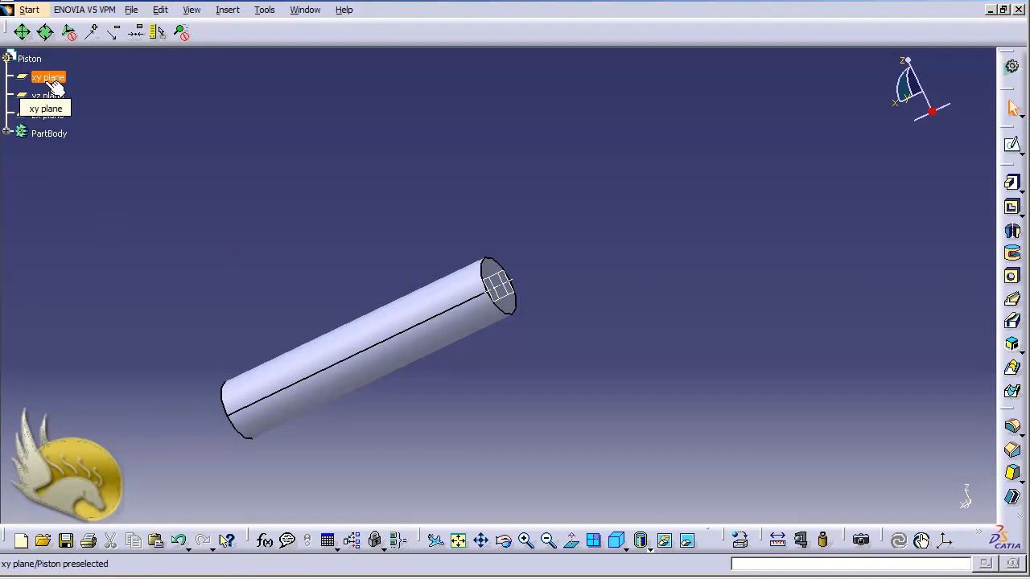
click(49, 118)
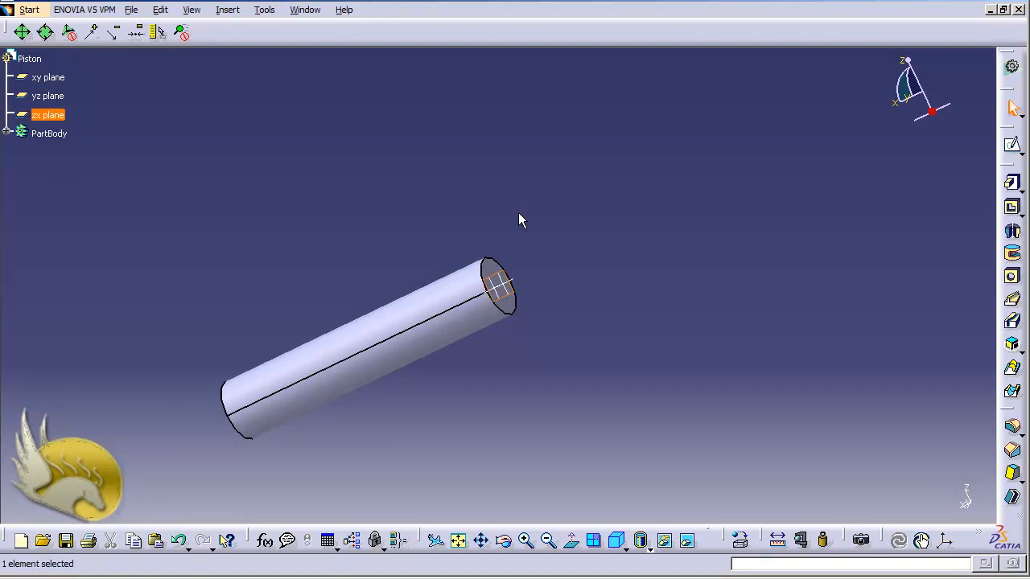
- On the zx plane, sketch a 10 mm diameter circle beside the cylinder's end
click(1012, 144)
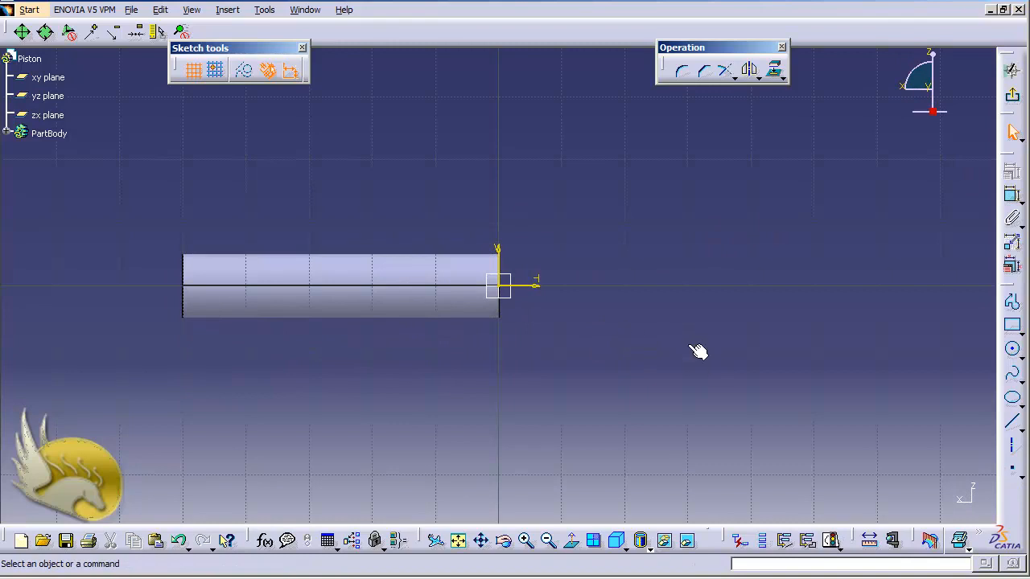
click(1012, 349)
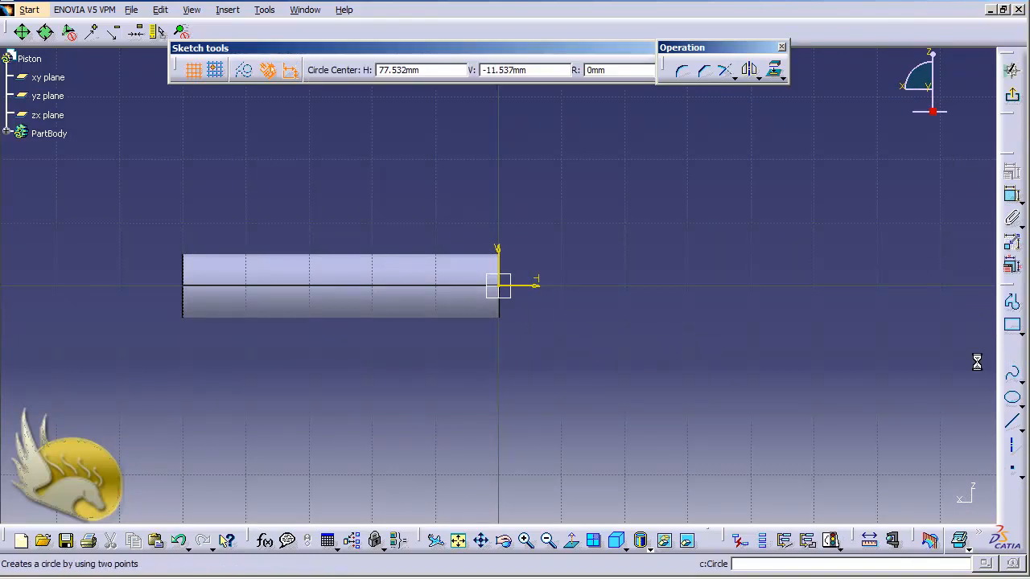
click(552, 284)
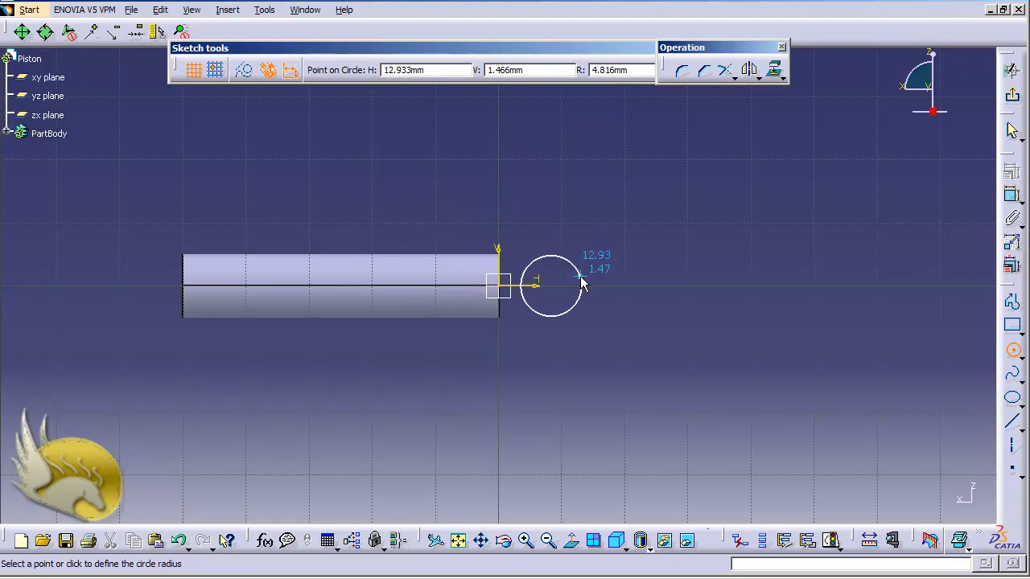
click(587, 287)
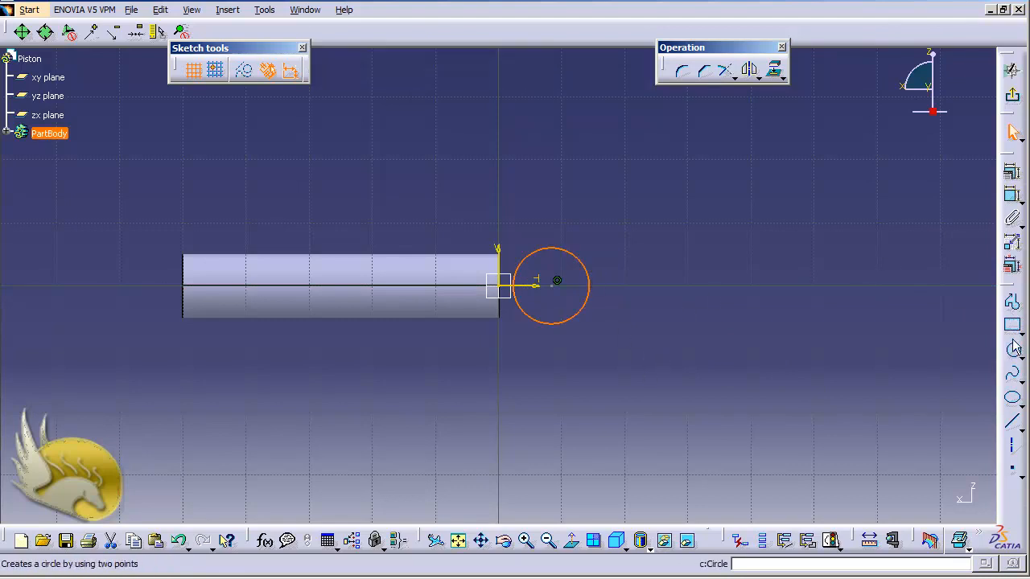
click(1013, 197)
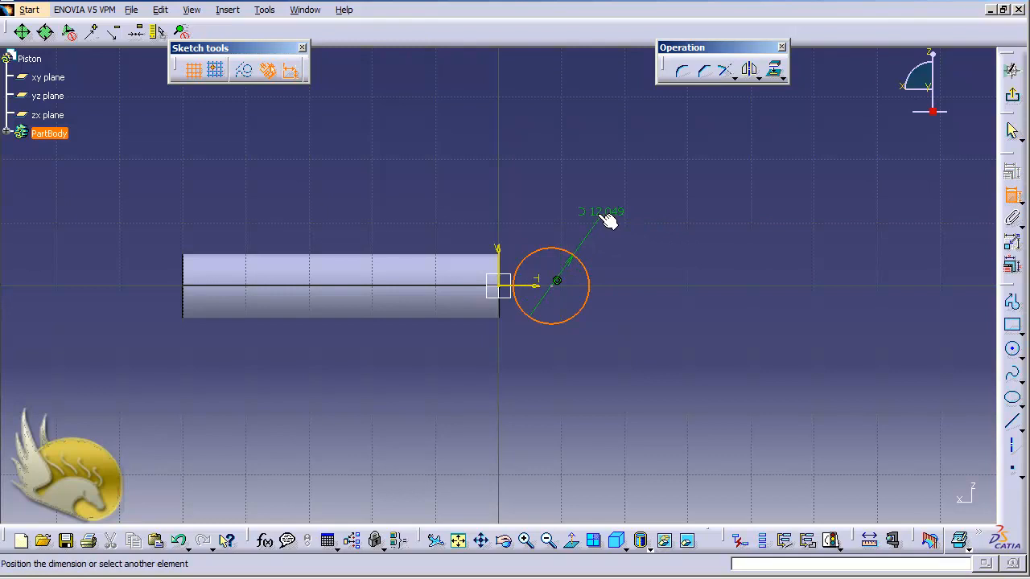
click(605, 215)
double_click(603, 212)
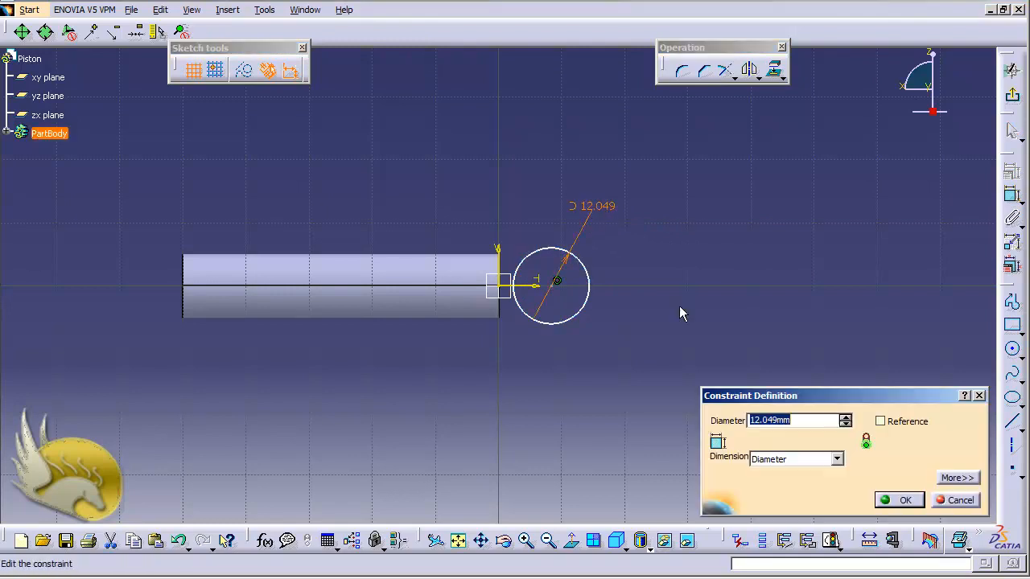
text(10)
key(Return)
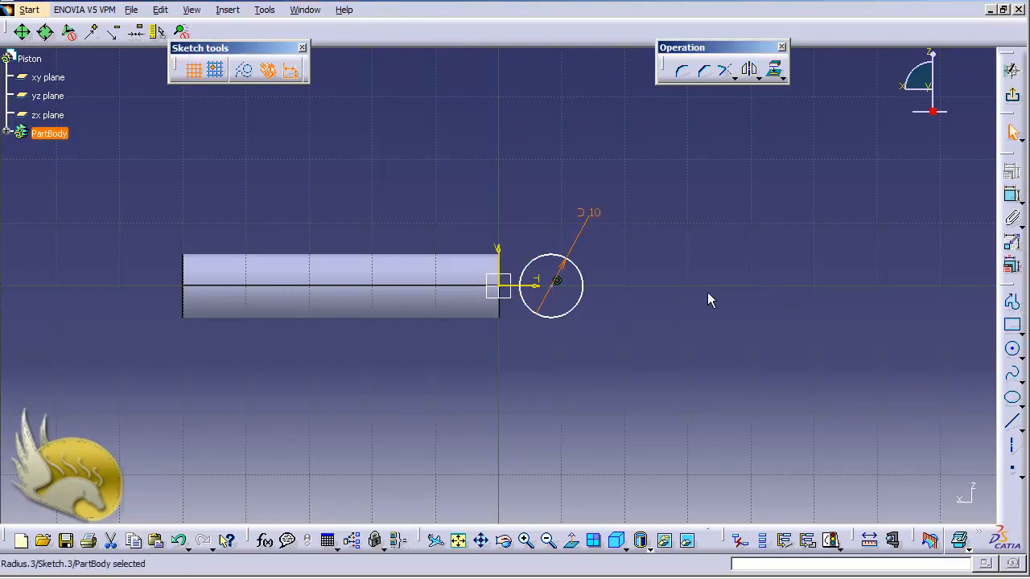
- Draw a vertical line through the circle, 2.5 mm from the cylinder's end edge
click(1016, 425)
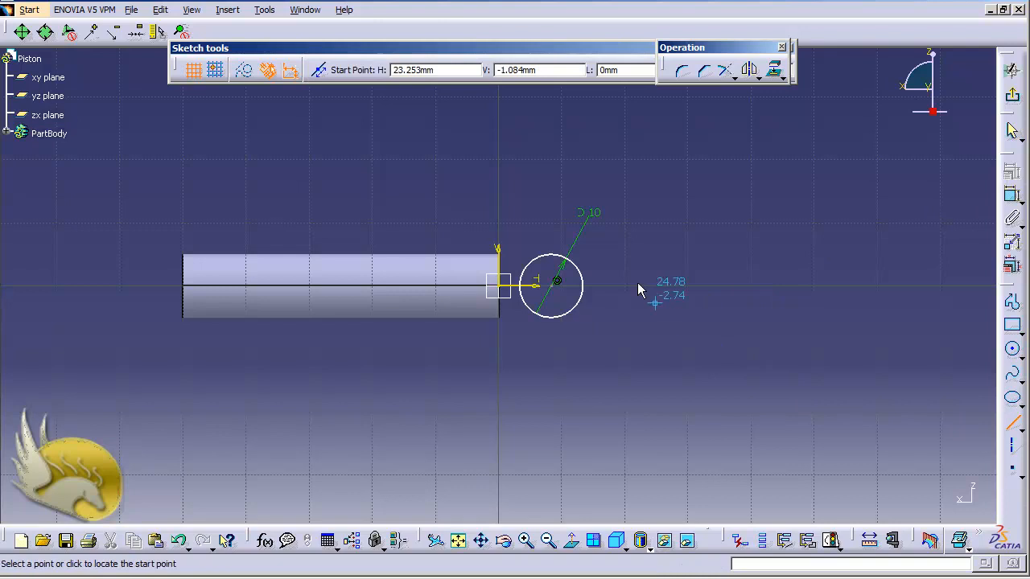
click(553, 198)
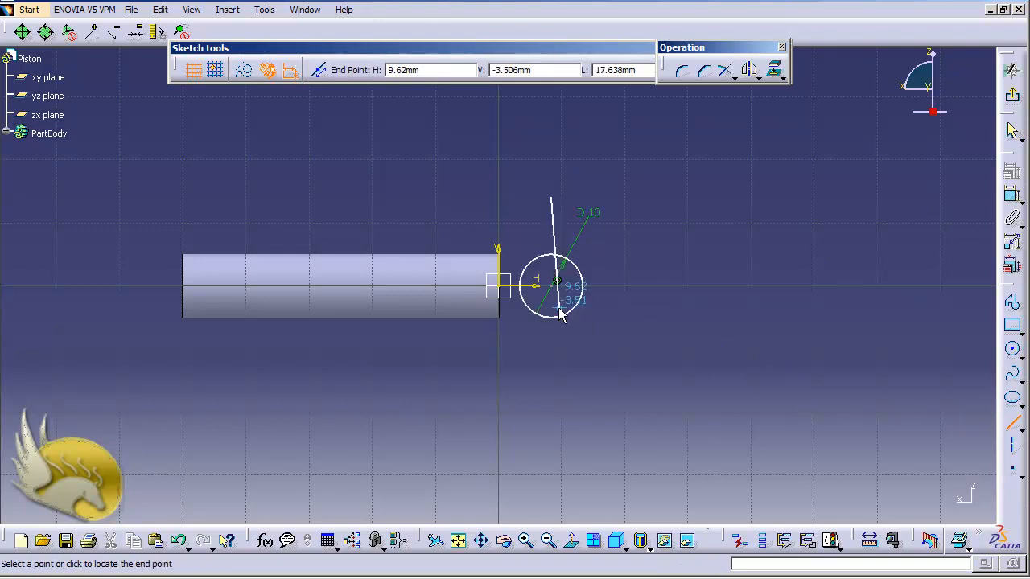
click(552, 366)
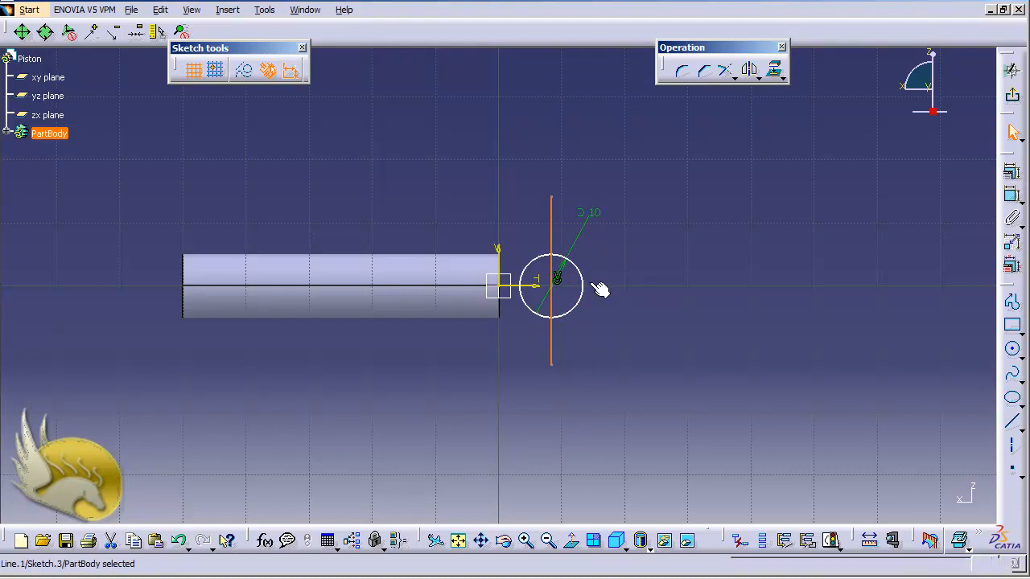
click(499, 309)
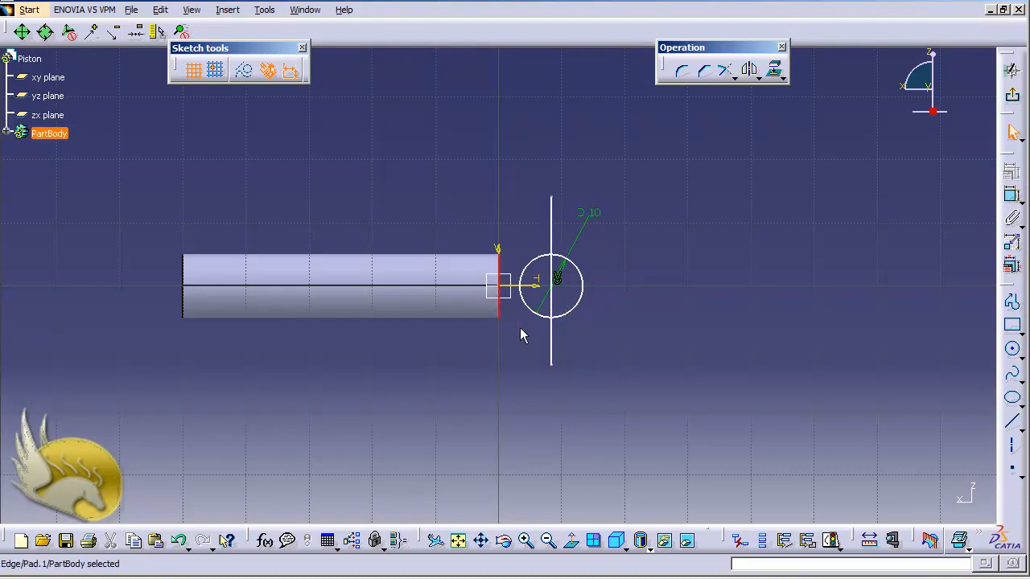
ctrl+click(551, 335)
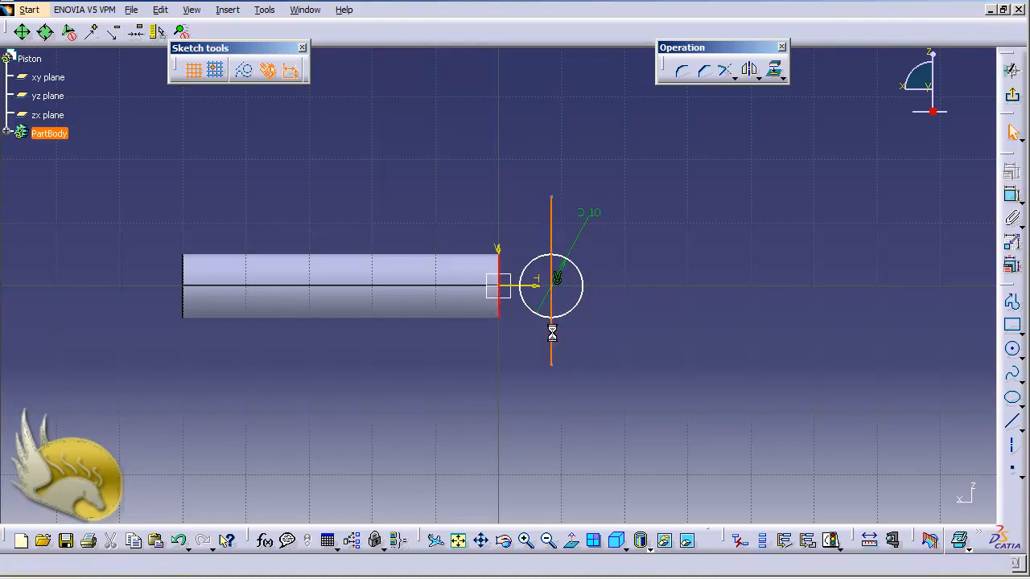
click(1012, 195)
click(515, 394)
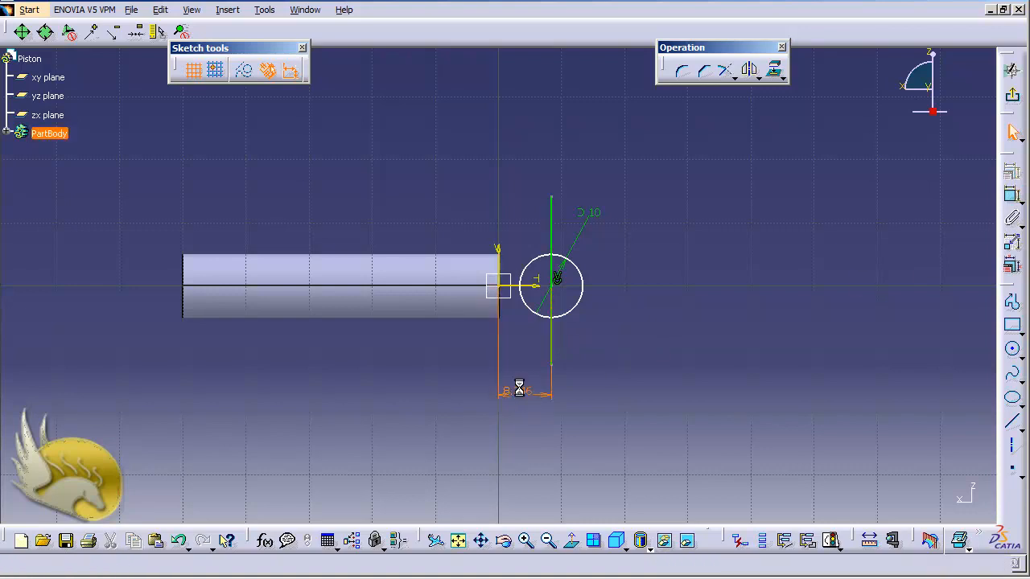
double_click(519, 391)
text(2)
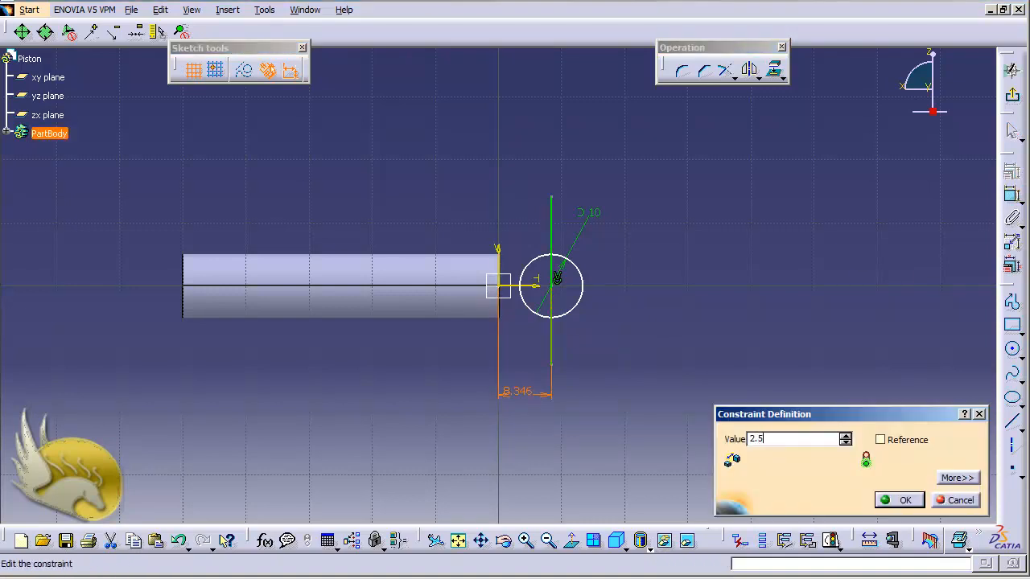
text(.5)
key(Return)
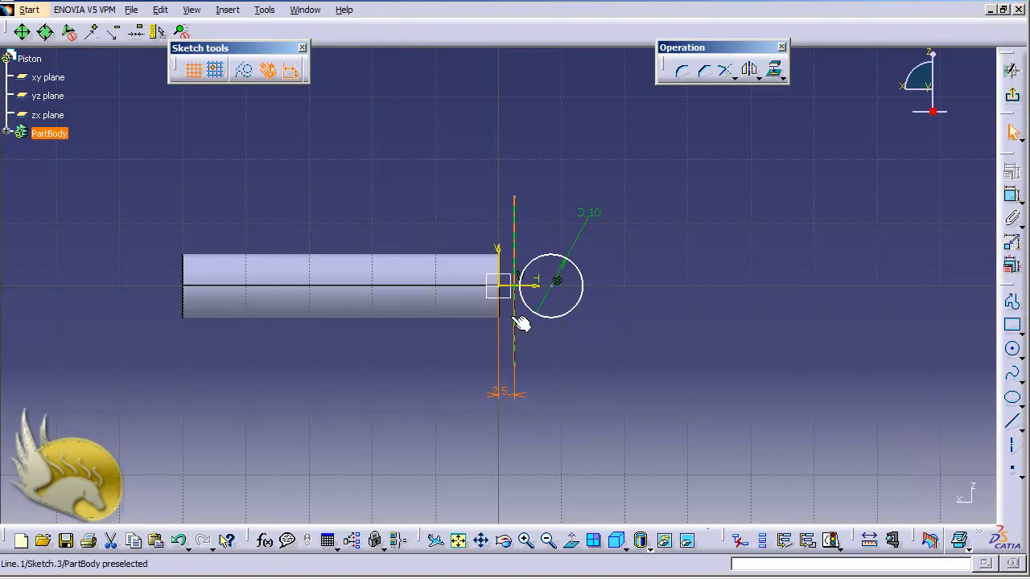
- Make the circle's centre coincident with the vertical line
click(515, 238)
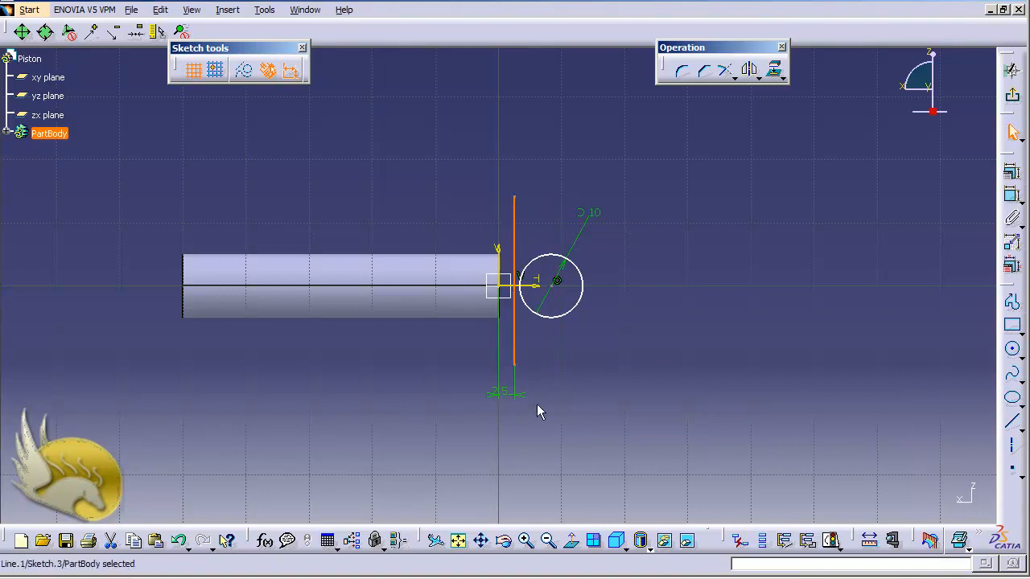
ctrl+click(555, 280)
click(1012, 172)
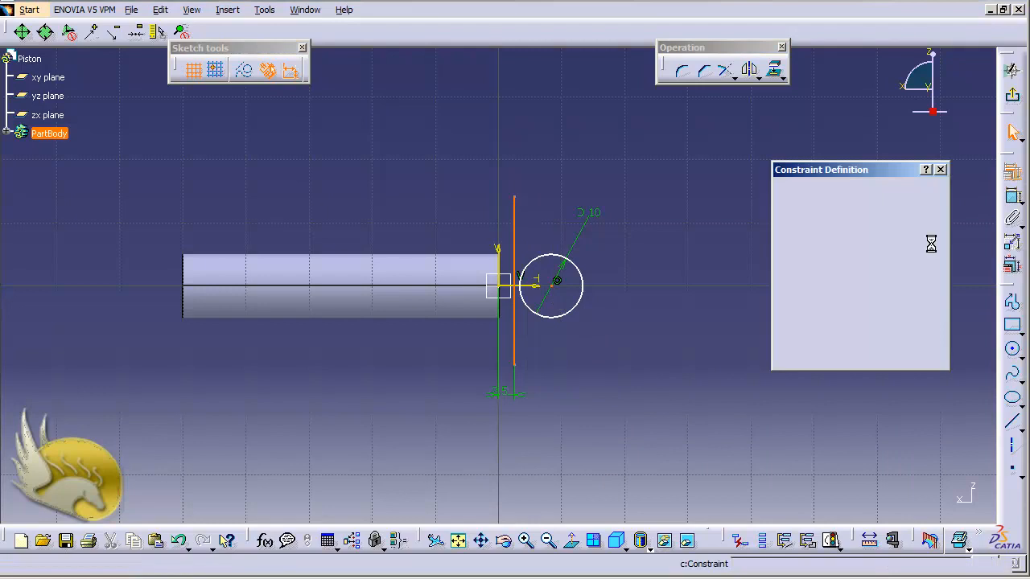
click(888, 212)
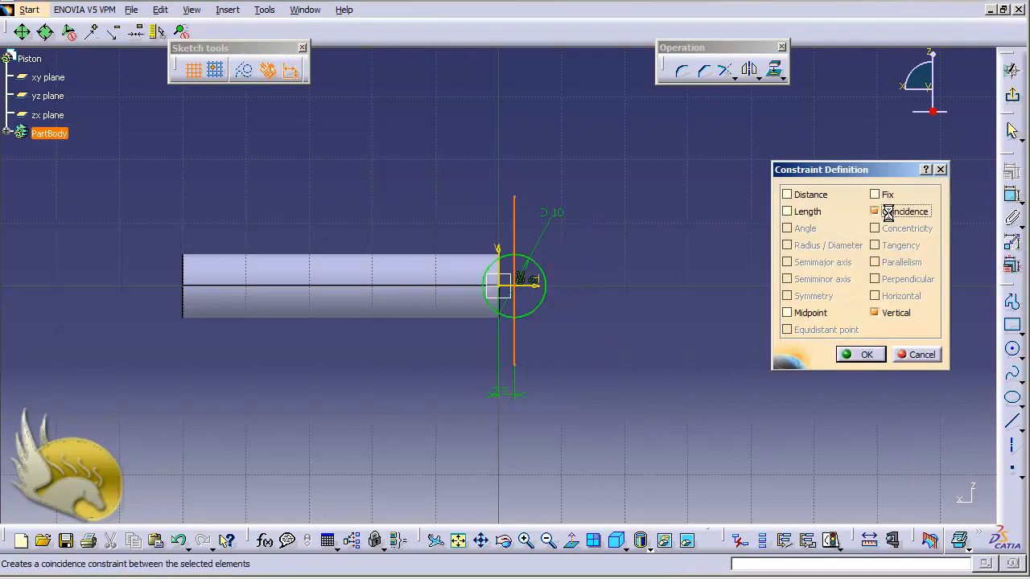
click(853, 356)
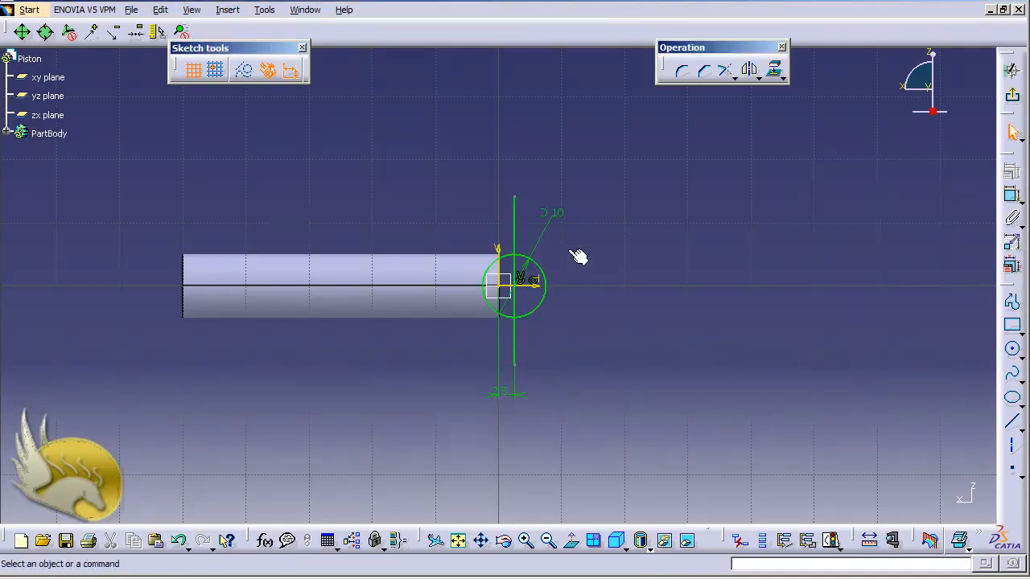
- Quick-trim the circle's right half and the line's excess into a semicircle, then exit the sketch
click(734, 77)
click(800, 95)
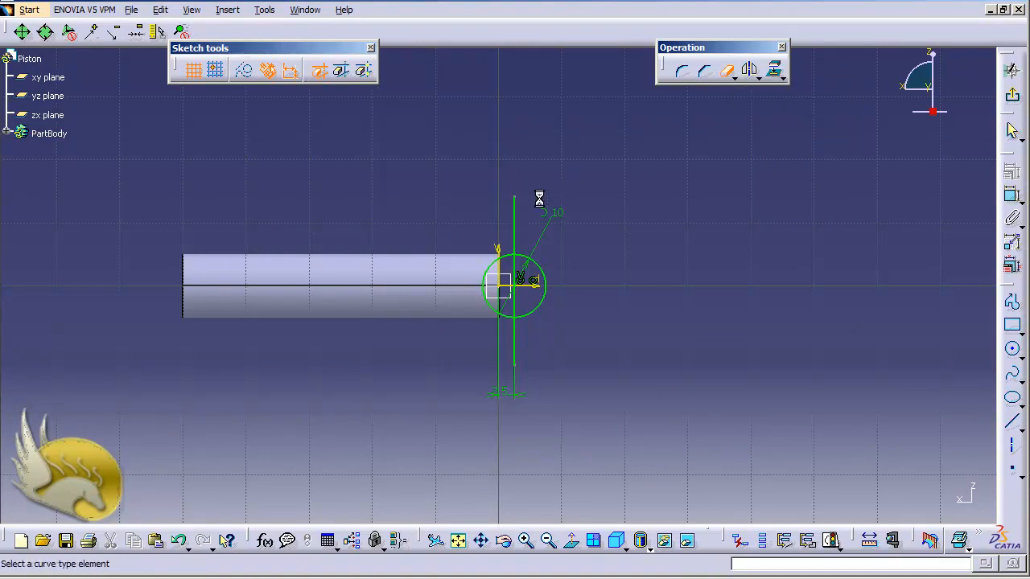
click(724, 70)
click(549, 304)
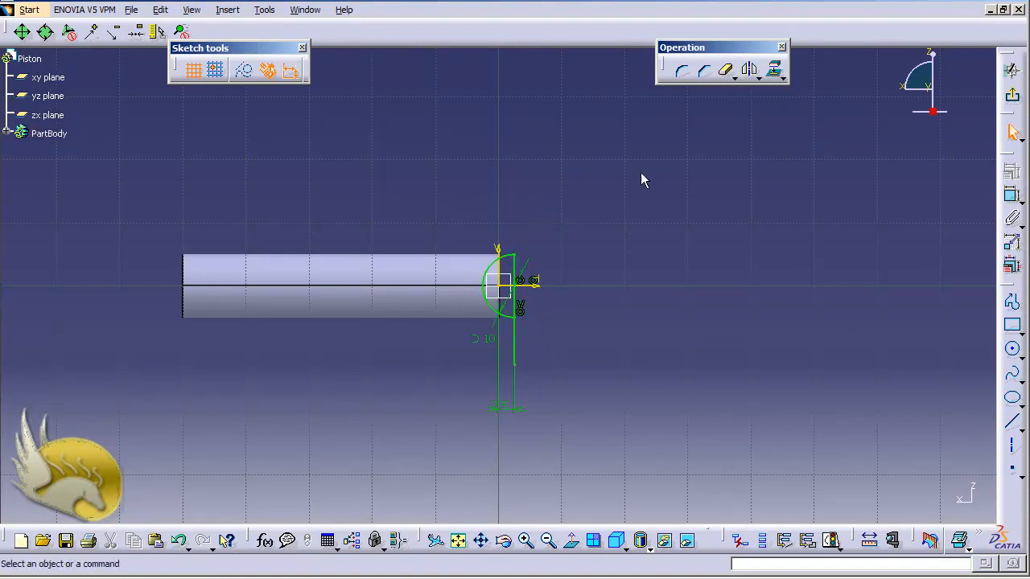
click(726, 71)
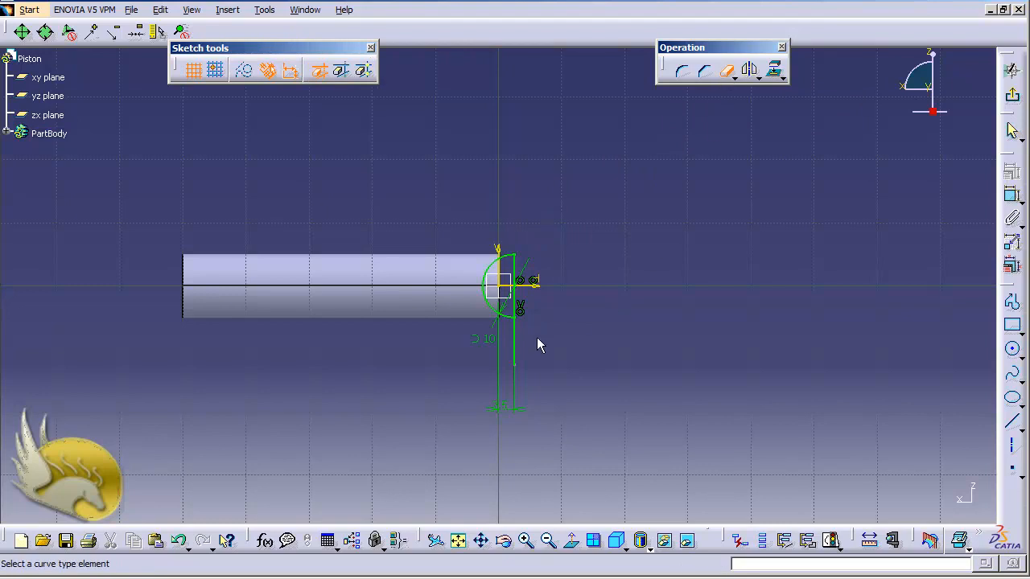
click(522, 351)
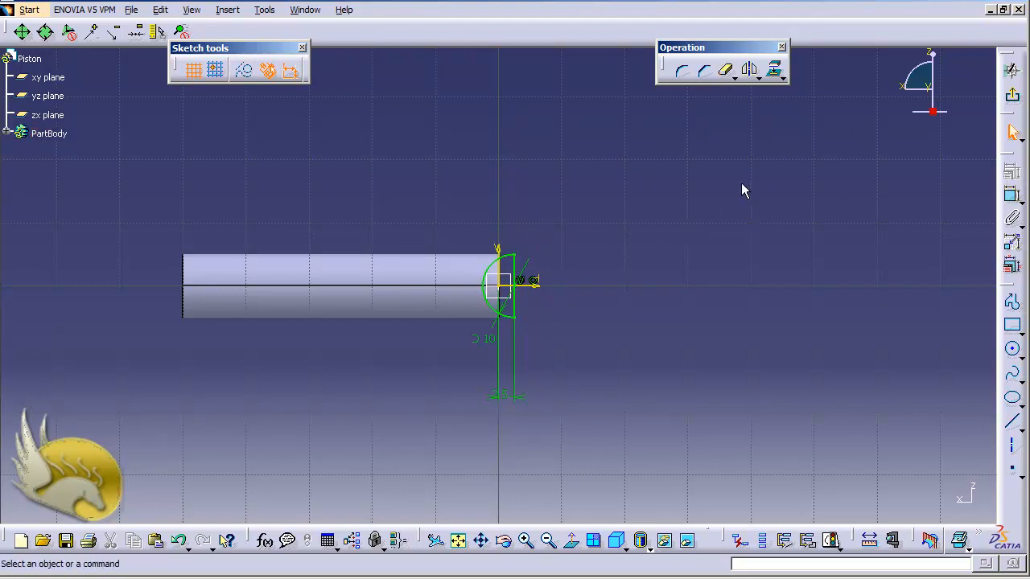
click(1012, 95)
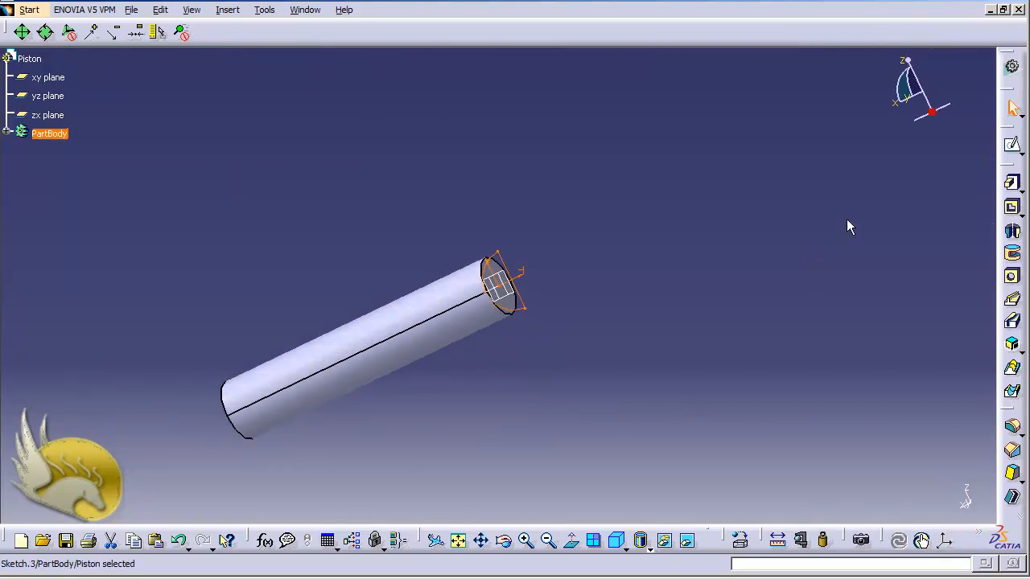
- Groove Sketch.3 a full 360° around its vertical line to cut the rounded end recess
click(1012, 254)
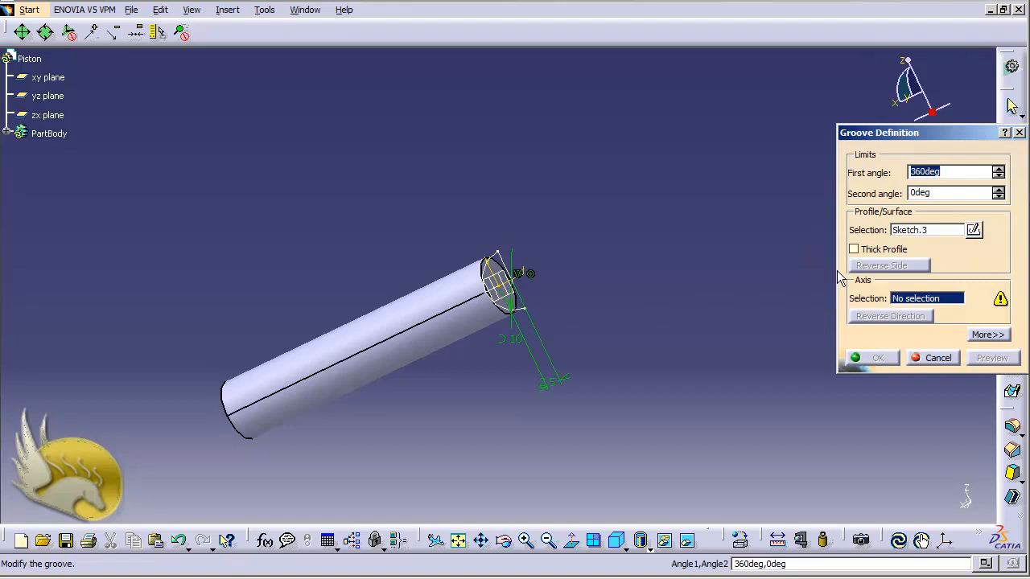
click(515, 291)
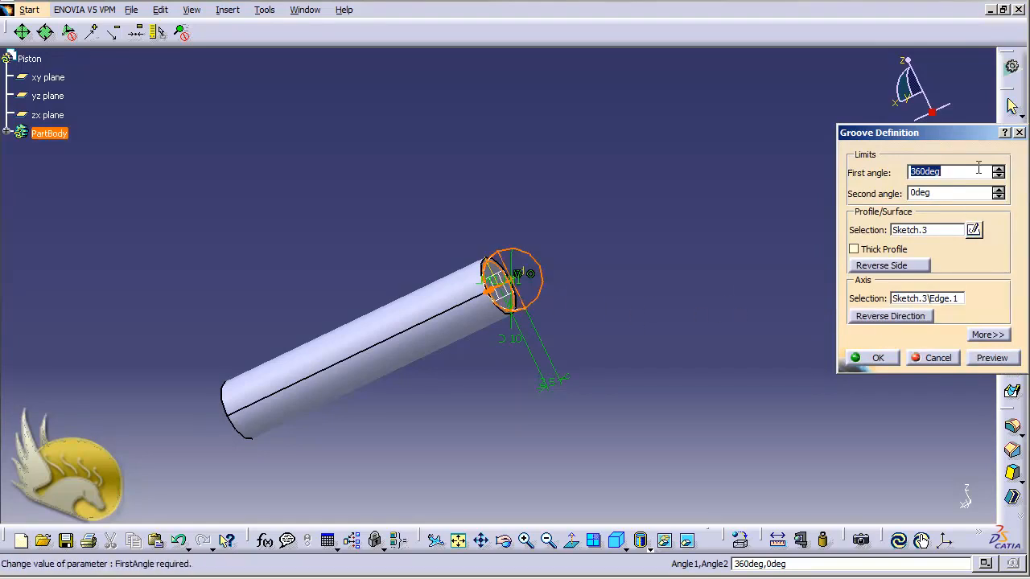
click(889, 358)
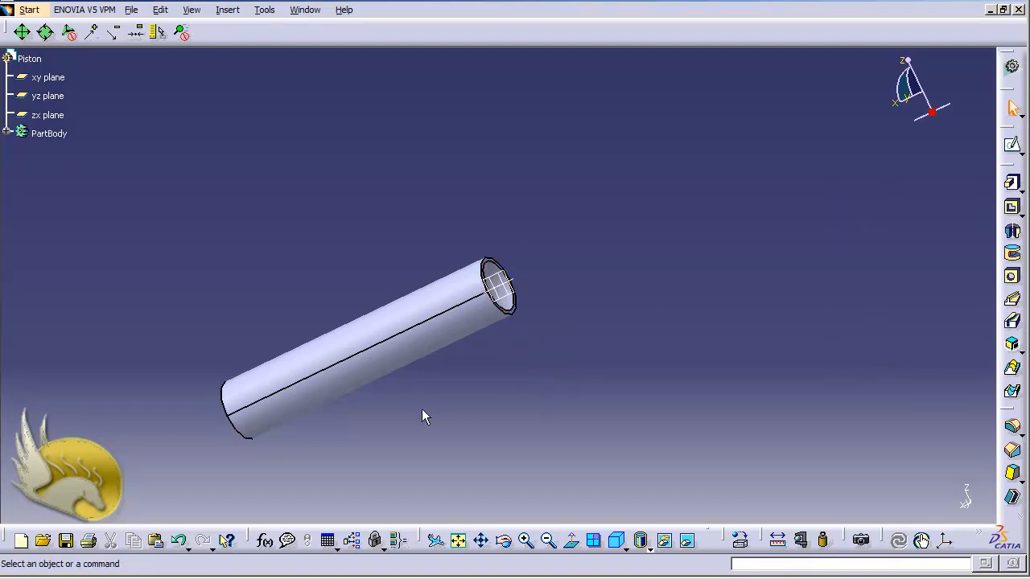
click(47, 115)
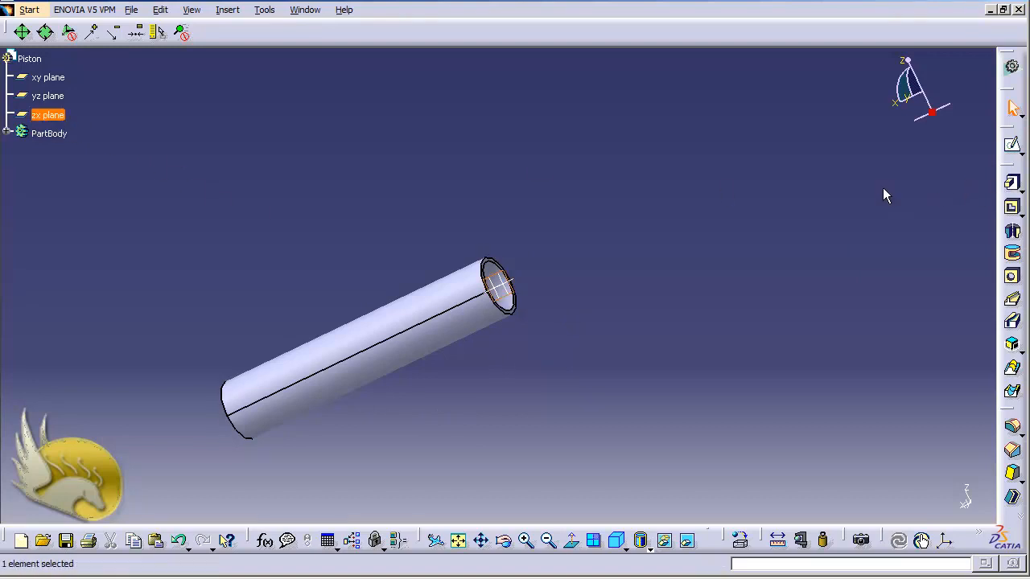
- Sketch a rectangle on the zx plane with its left side coincident with the cylinder's end edge
click(1012, 143)
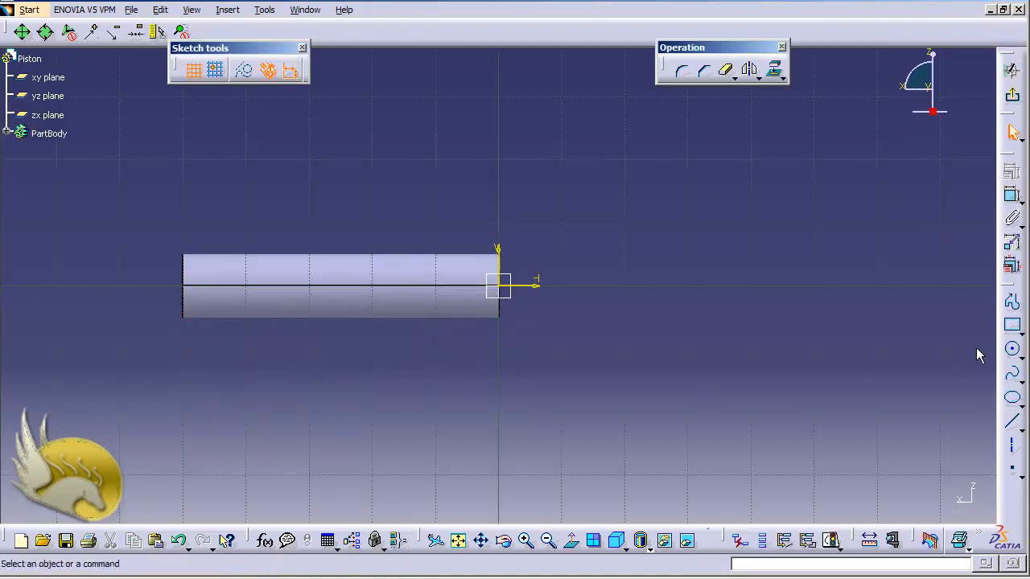
click(1012, 325)
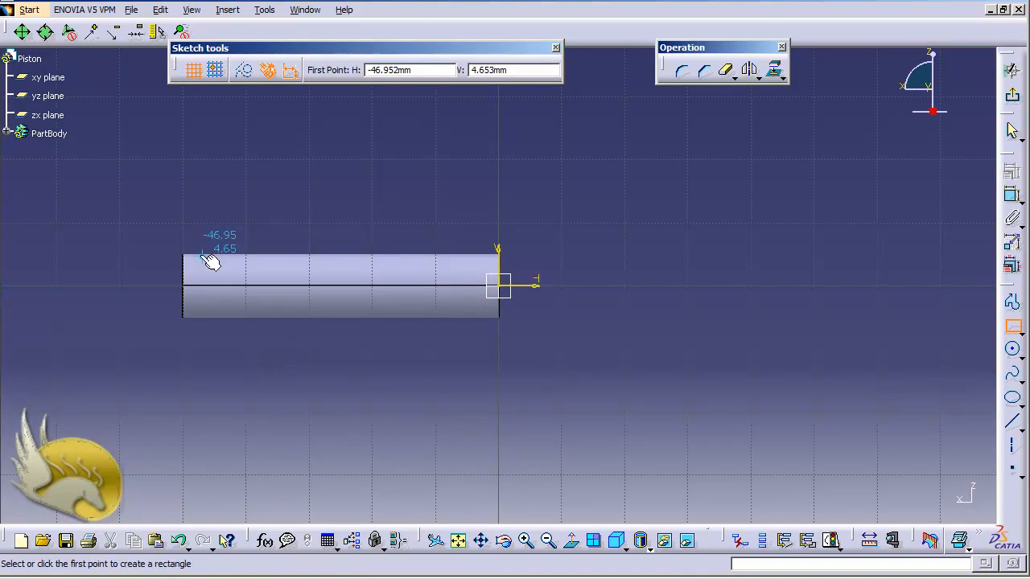
click(176, 224)
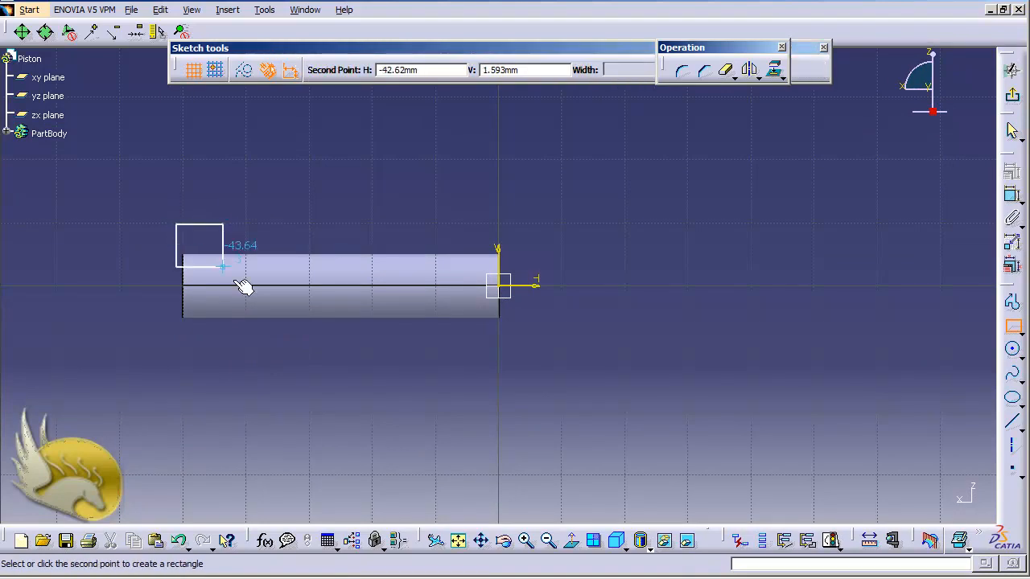
click(244, 334)
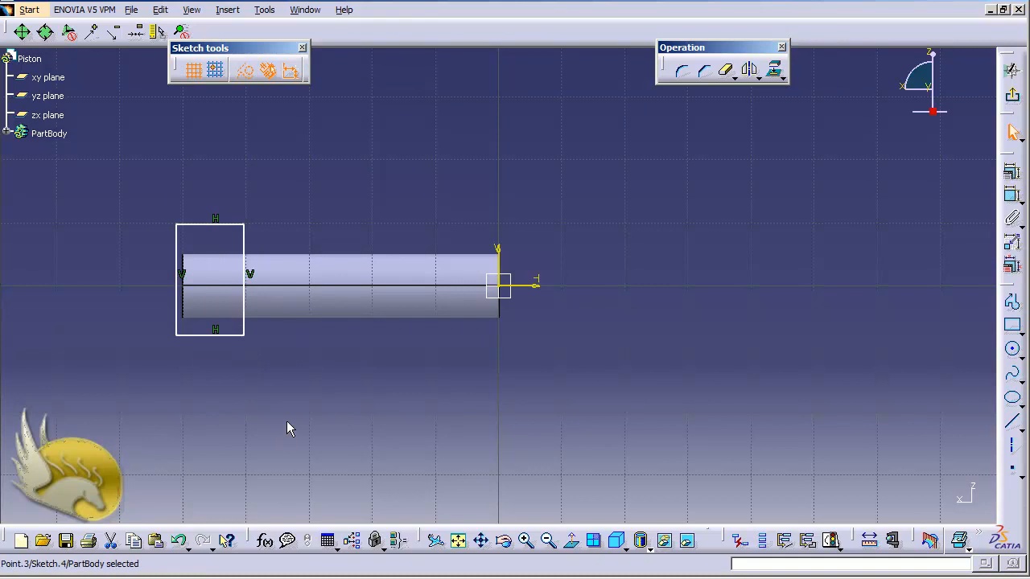
ctrl+click(189, 306)
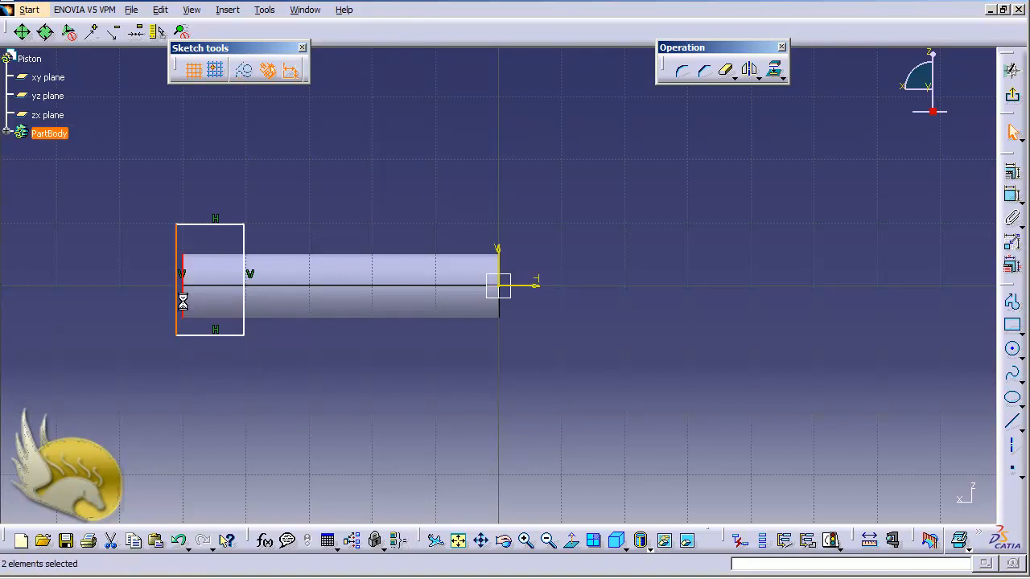
click(1011, 173)
click(897, 212)
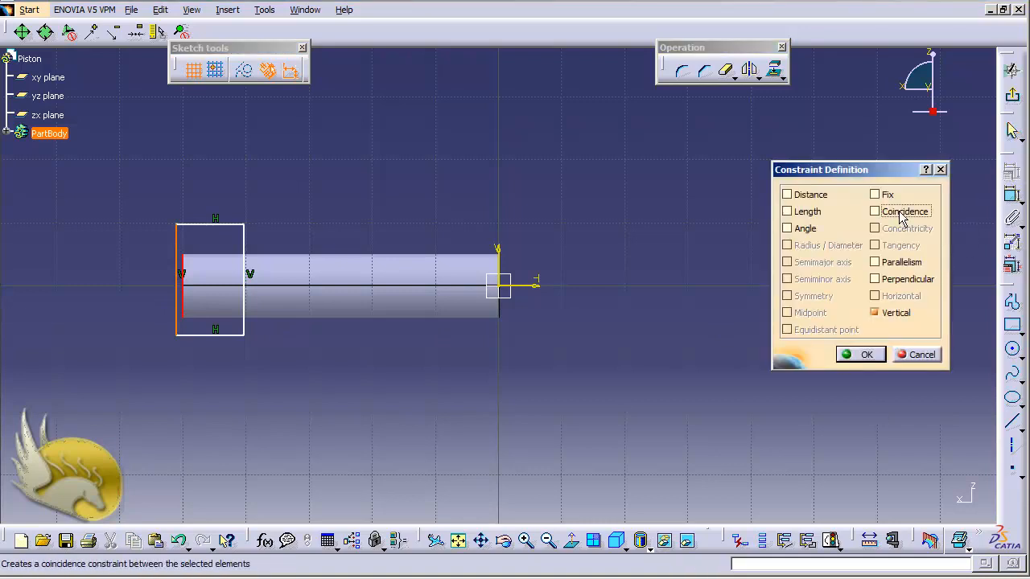
click(861, 355)
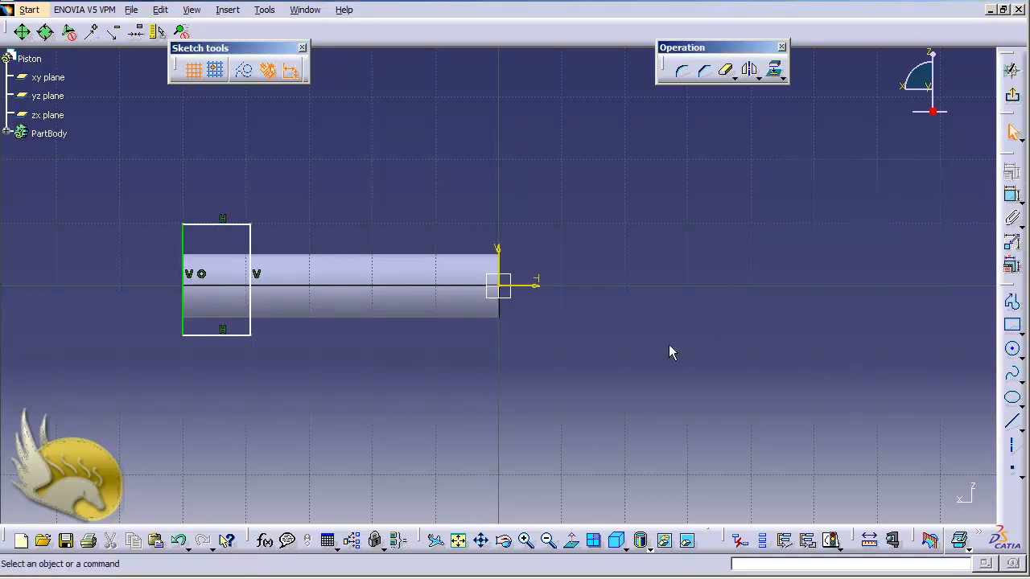
- Dimension the rectangle's bottom side to 10 mm and exit the sketch
click(210, 335)
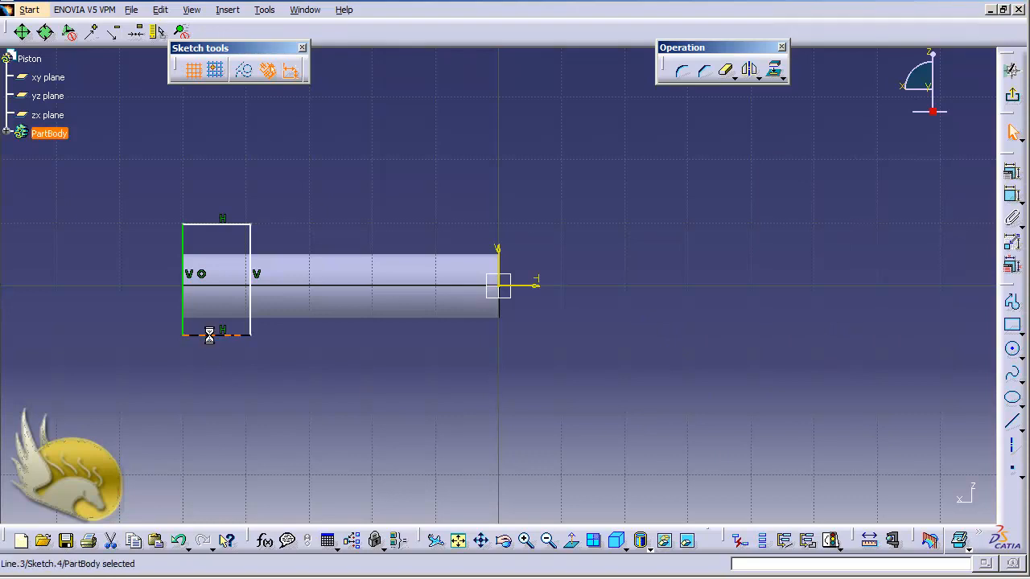
click(1012, 195)
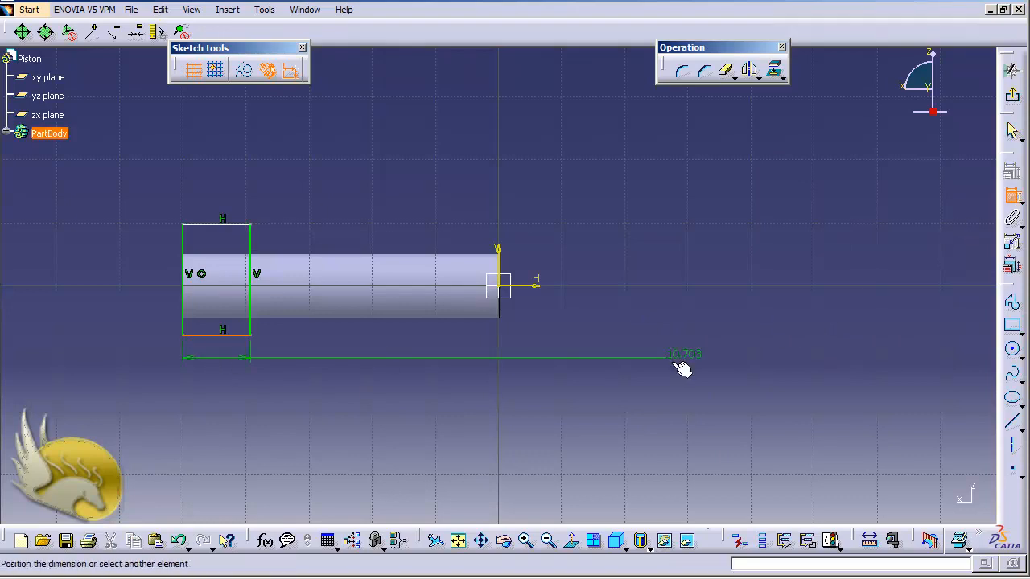
click(218, 375)
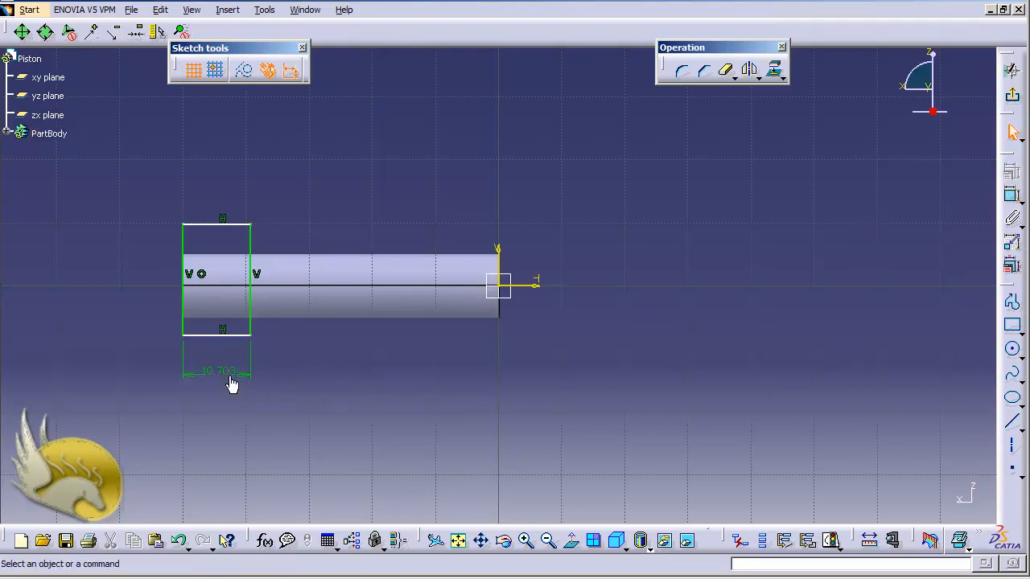
double_click(226, 371)
text(10mm)
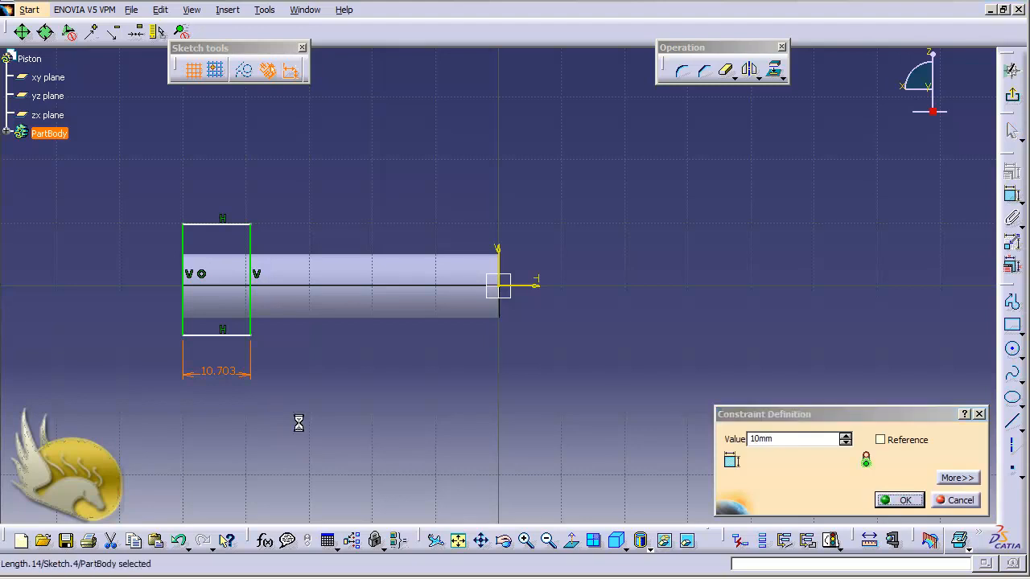
key(Return)
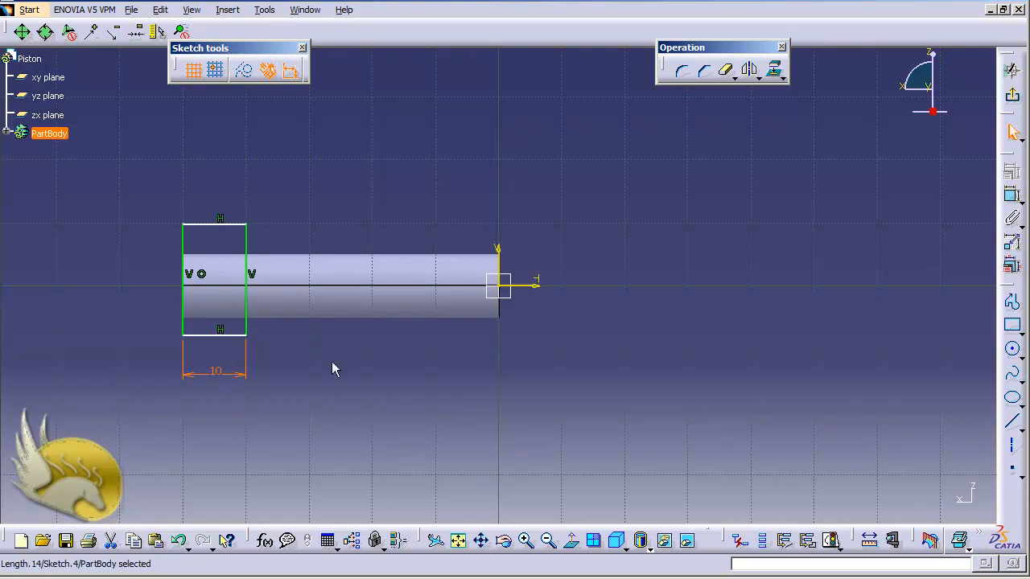
click(1012, 101)
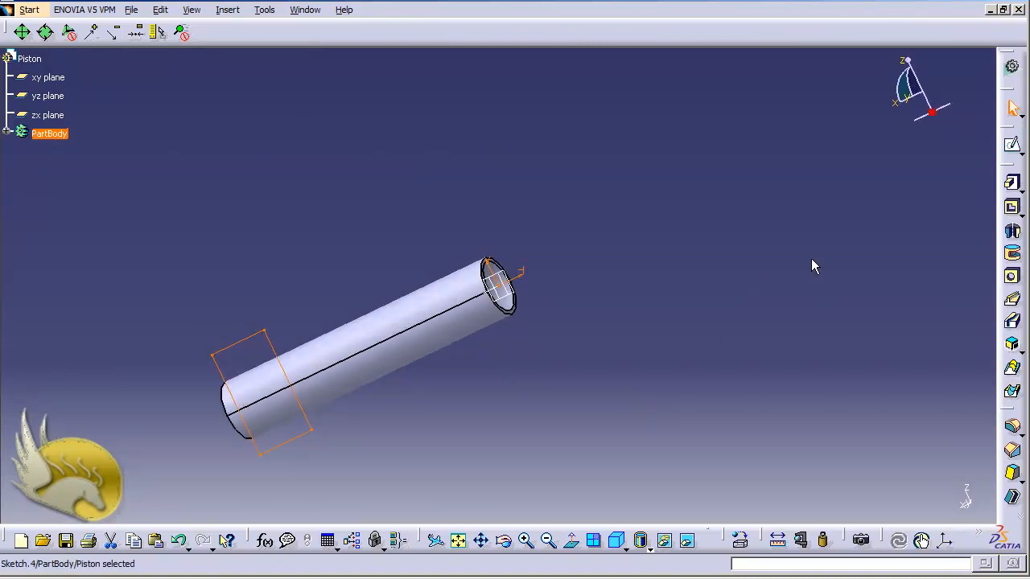
- Pocket Sketch.4 with 50 mm depth and a -2.5 mm second limit to form the flat notch
click(1012, 211)
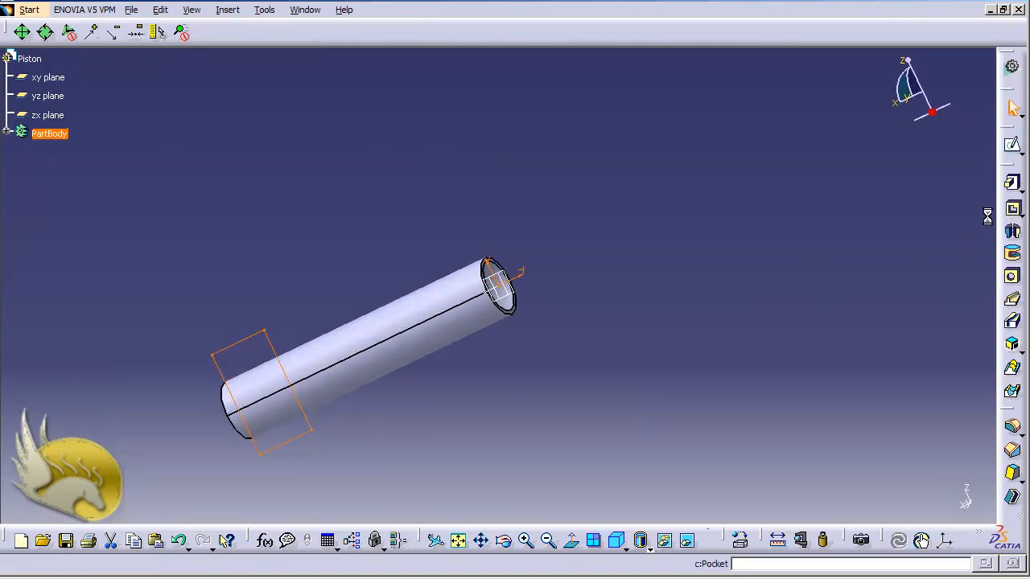
click(551, 350)
key(shift+Down)
key(shift+Down)
key(shift+Down)
key(shift+Down)
key(shift+Down)
key(shift+Down)
key(shift+Down)
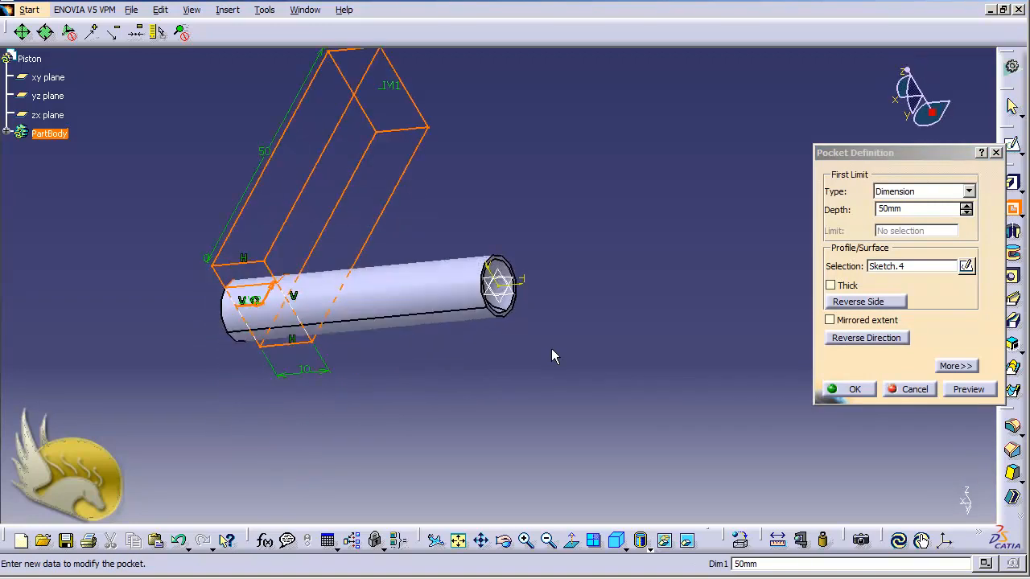
key(shift+Down)
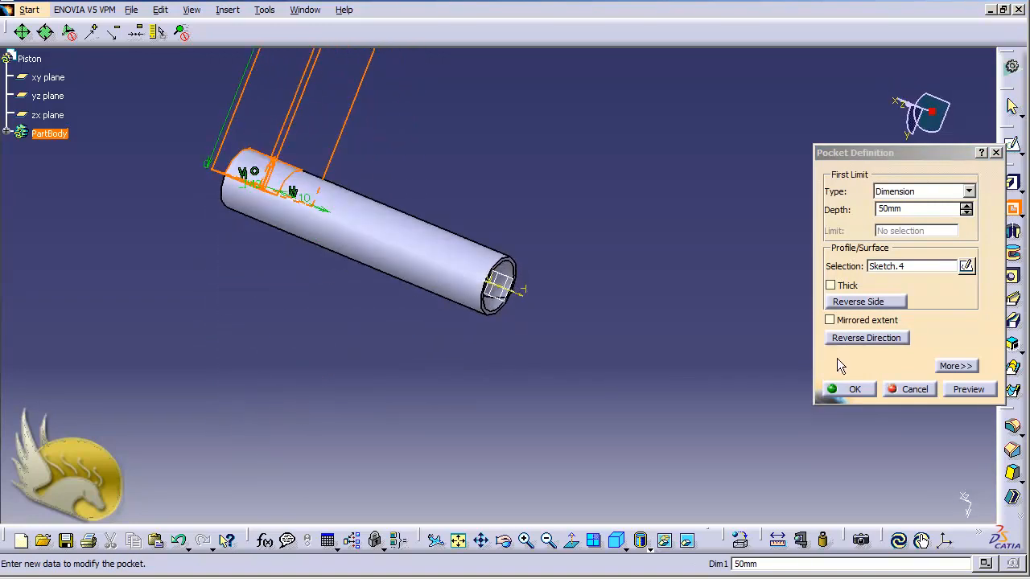
click(954, 367)
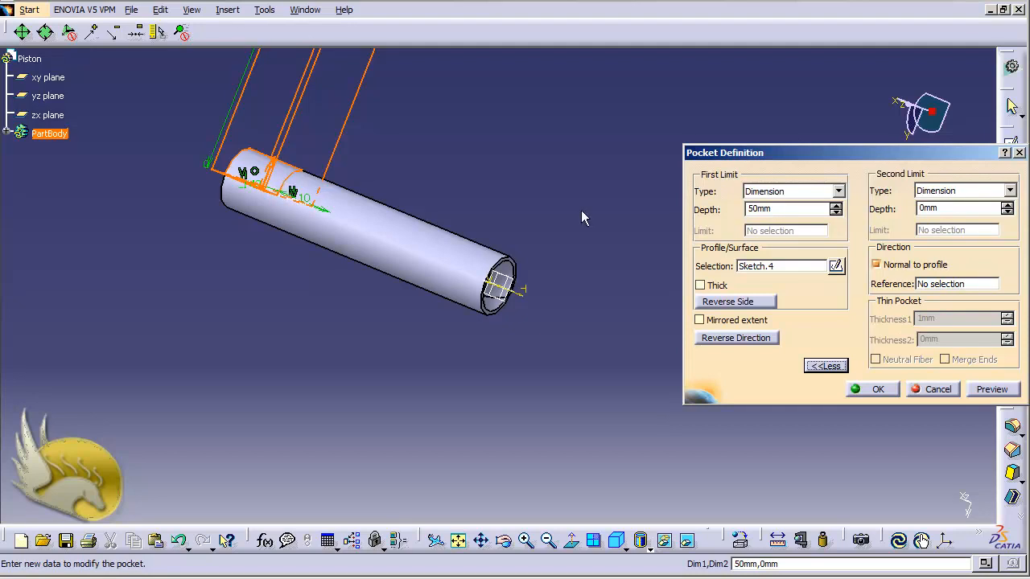
drag(945, 210, 913, 205)
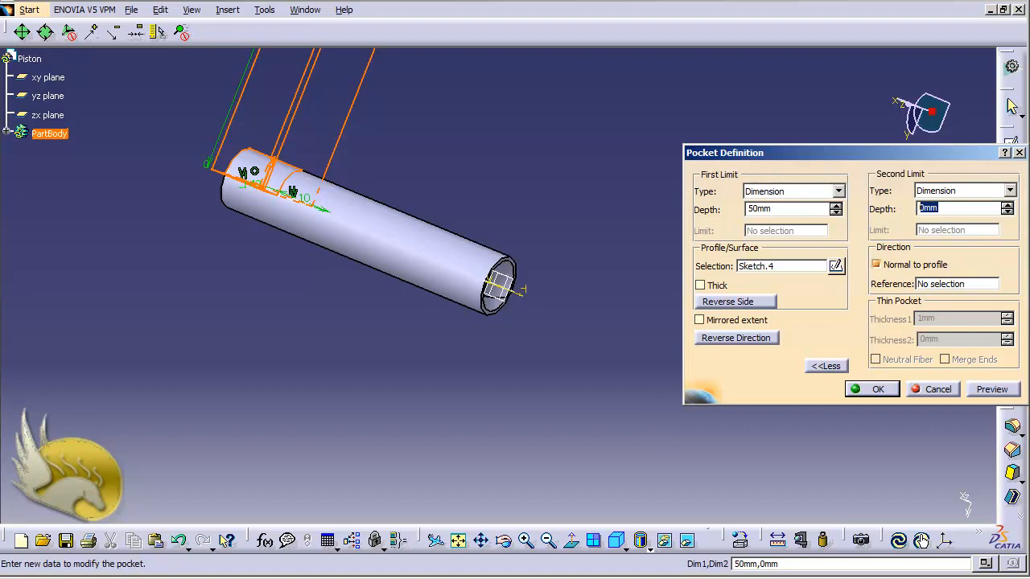
text(-2.5)
click(796, 213)
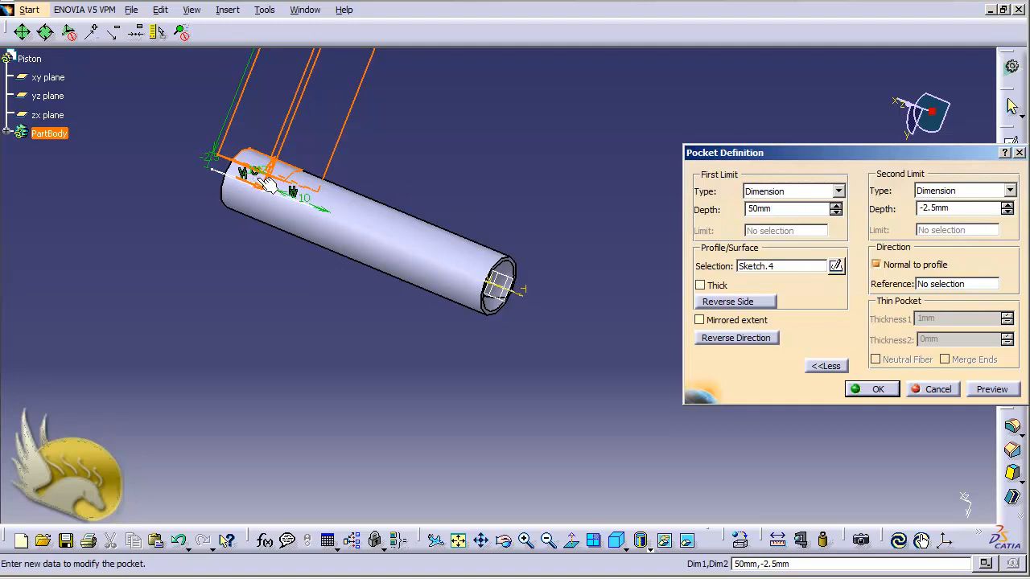
click(992, 389)
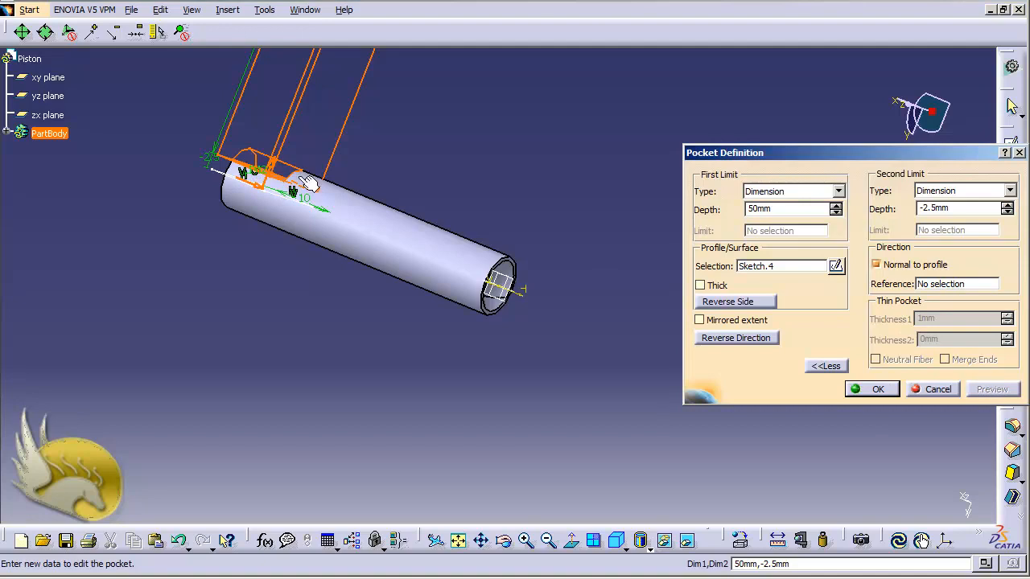
click(855, 388)
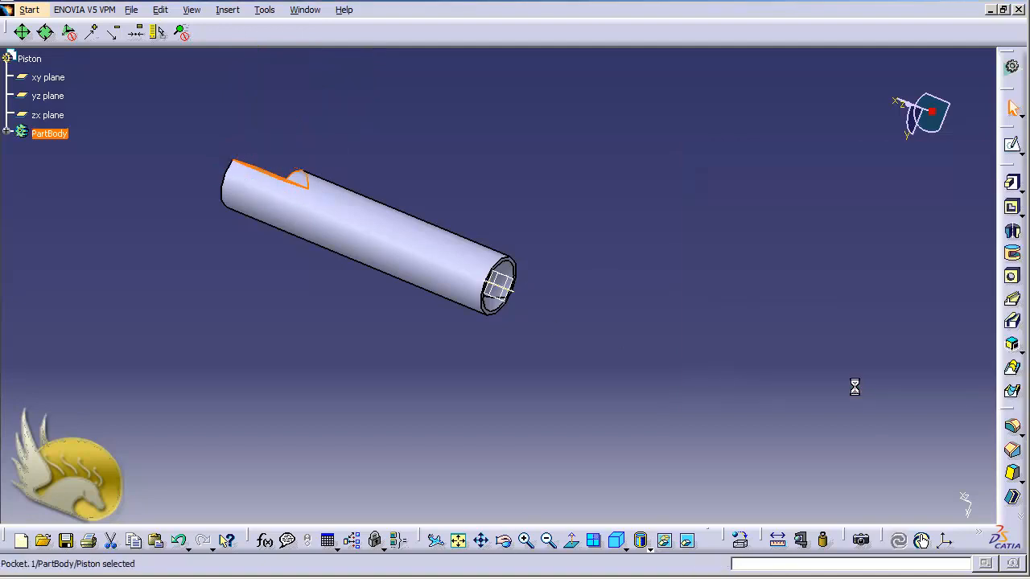
- Rotate the model to inspect the notch and expand PartBody to list Pad.1, Groove.1, Pocket.1
click(704, 329)
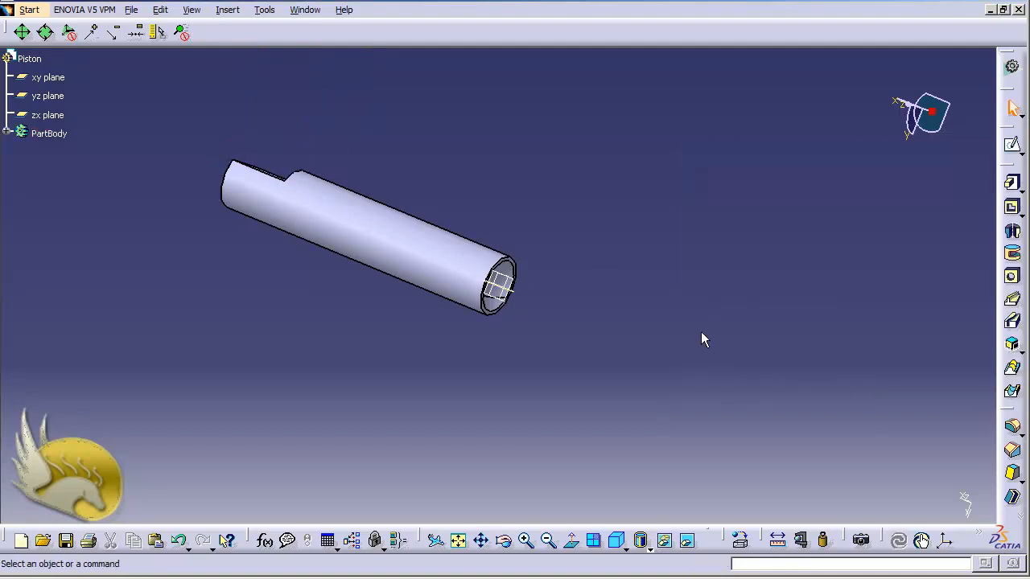
key(shift+Down)
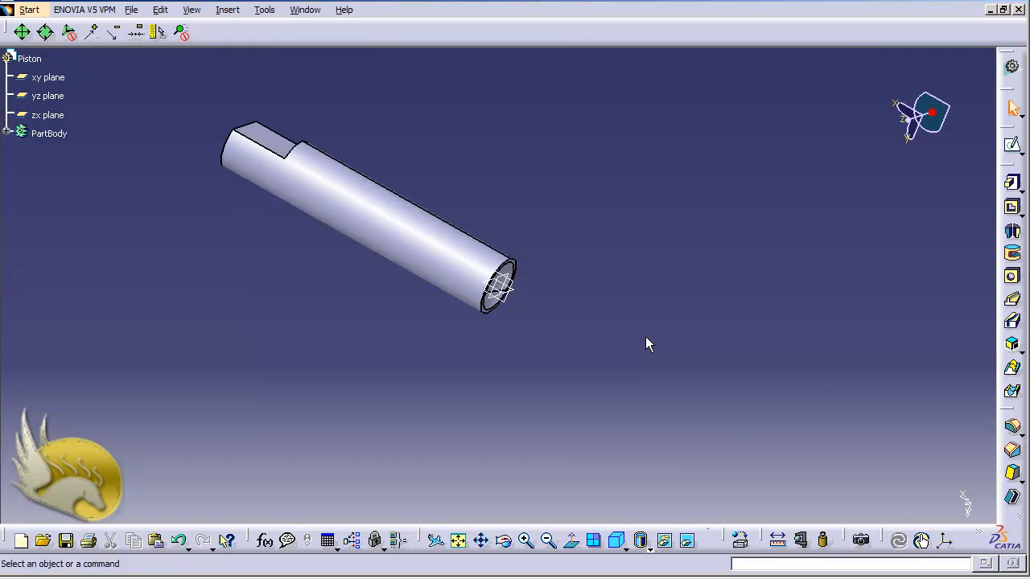
key(shift+Left)
key(shift+Left)
key(shift+Right)
key(shift+Right)
key(shift+Right)
key(shift+Right)
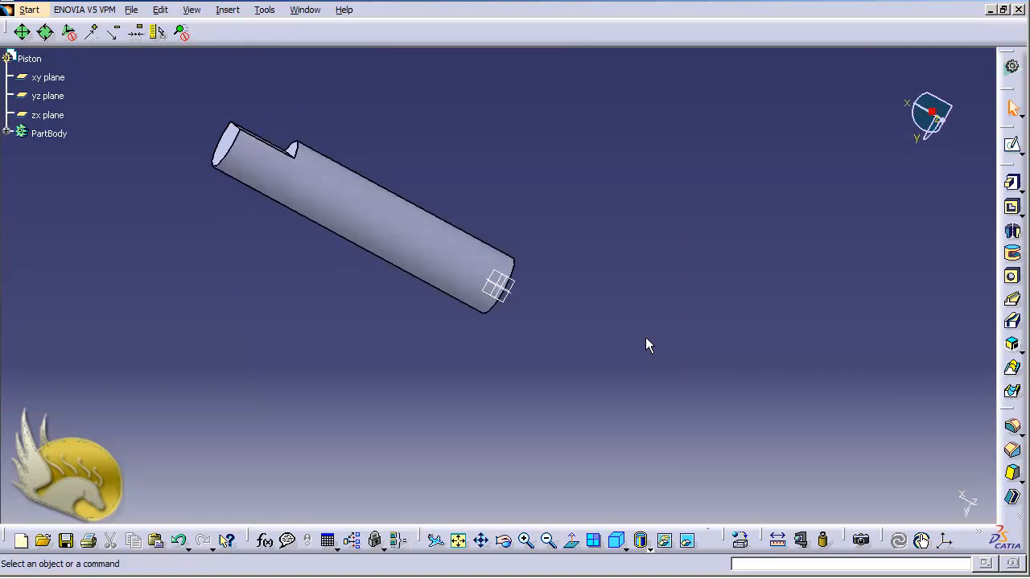
key(shift+Up)
key(shift+Down)
key(shift+Down)
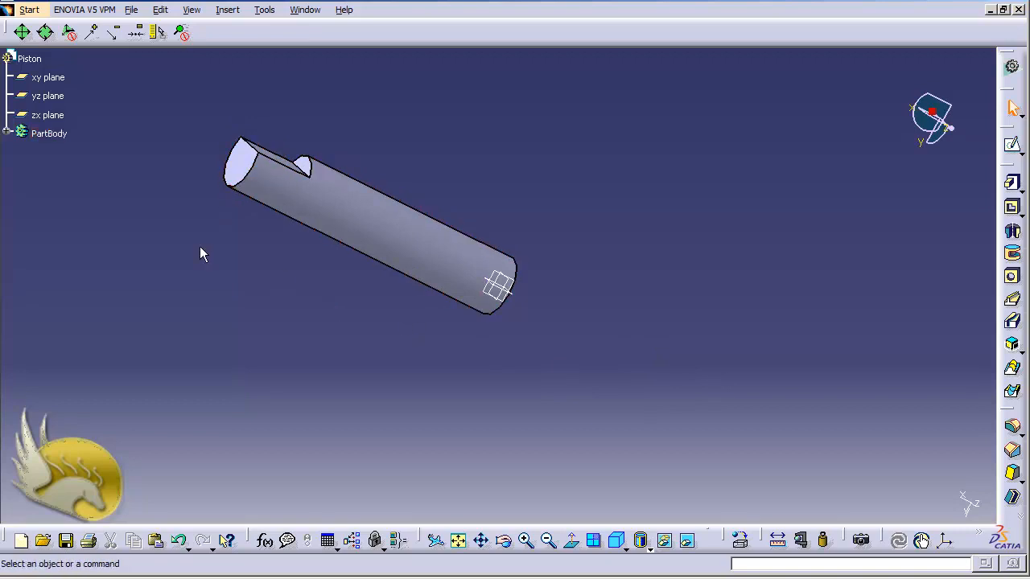
click(7, 133)
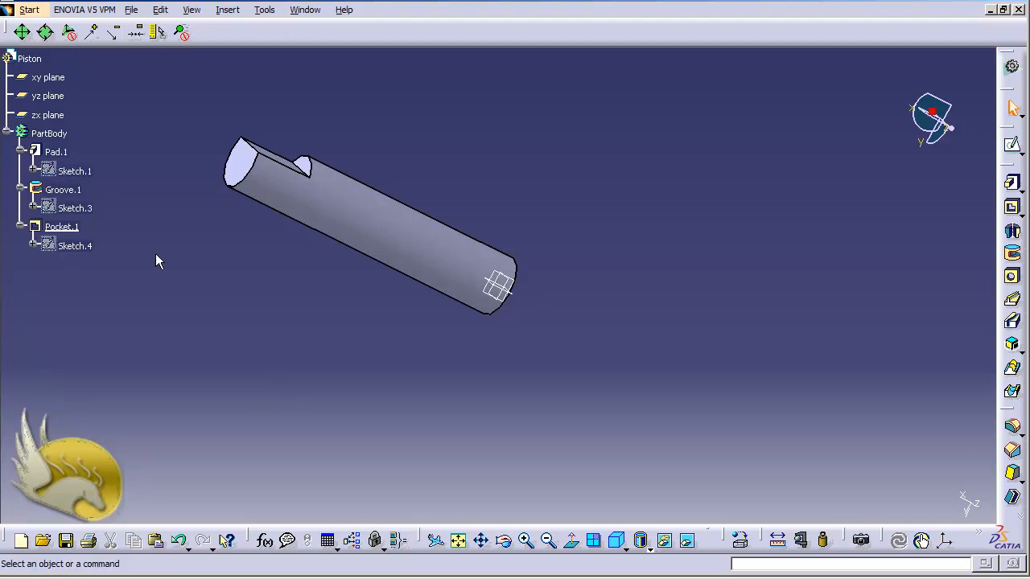
- Create Sketch.5 on the zx plane containing a projection of Sketch.4's rectangle
click(48, 116)
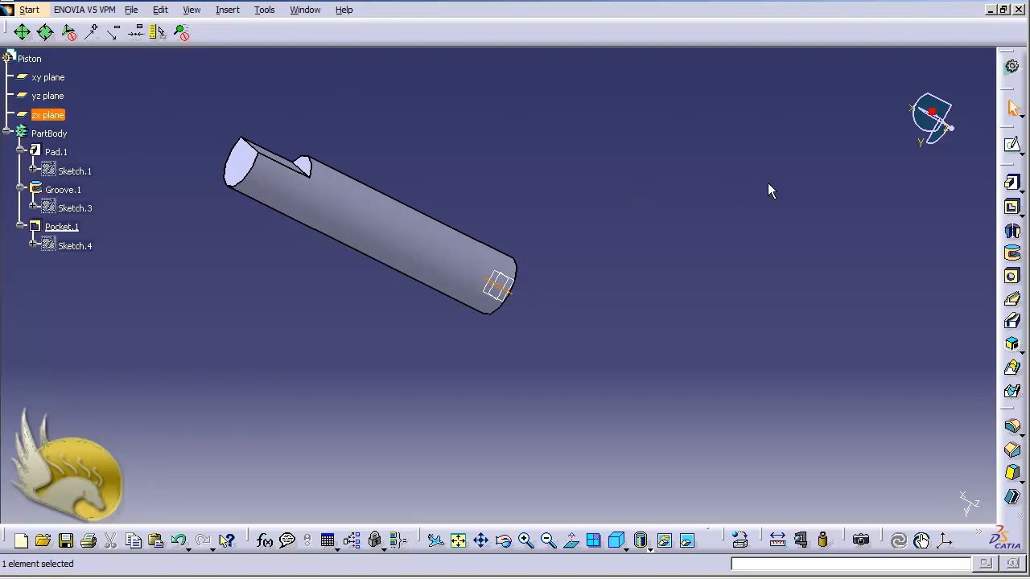
click(1012, 144)
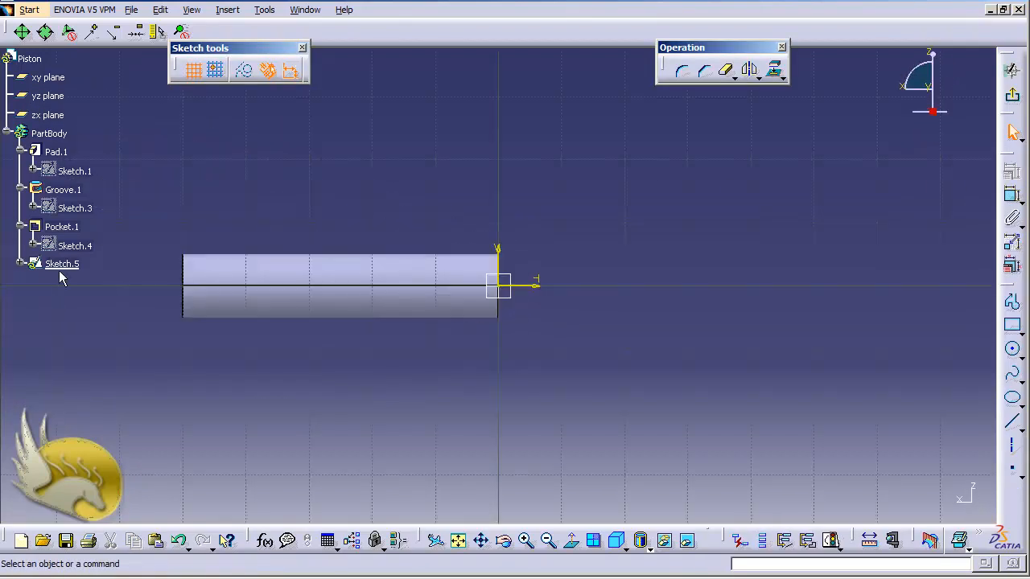
click(774, 74)
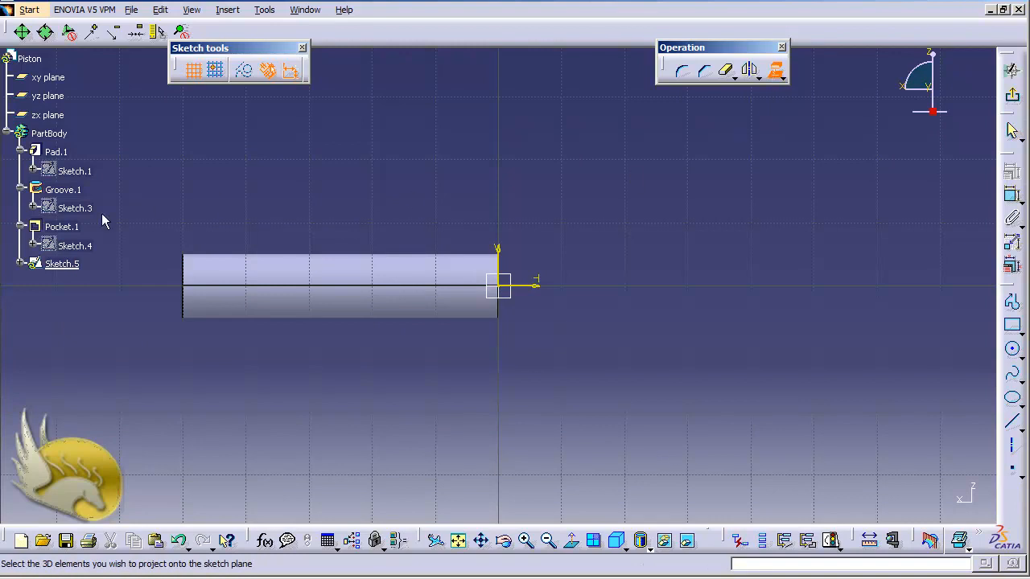
click(69, 245)
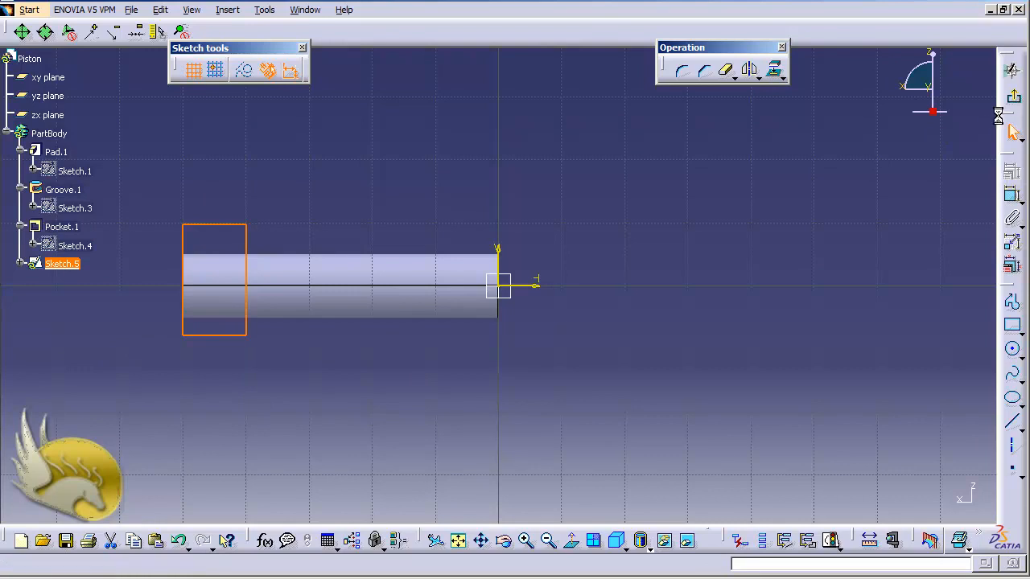
click(1012, 95)
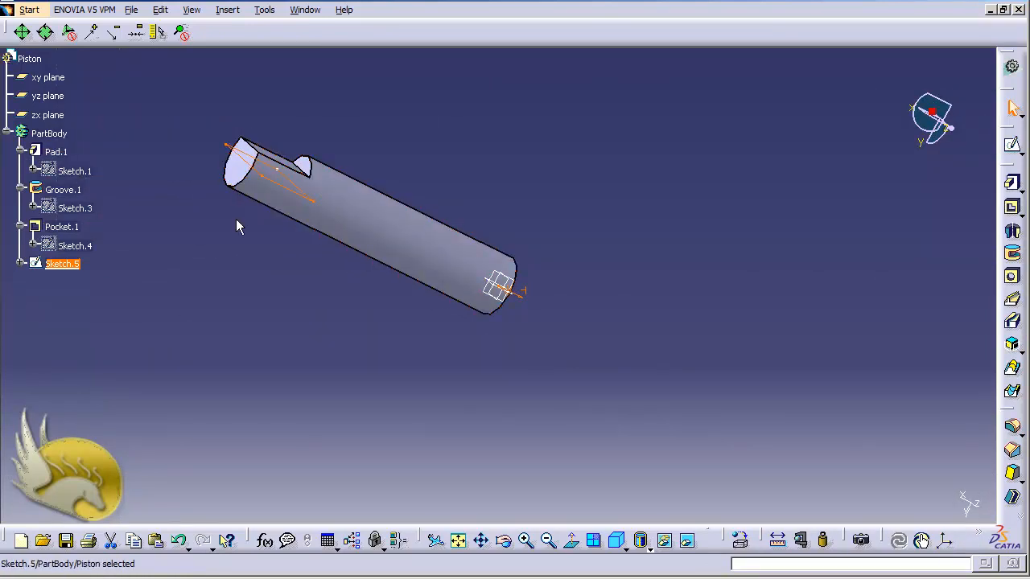
- Pocket Sketch.5 in reversed direction, 50 mm deep with a -2.5 mm second limit
click(1012, 206)
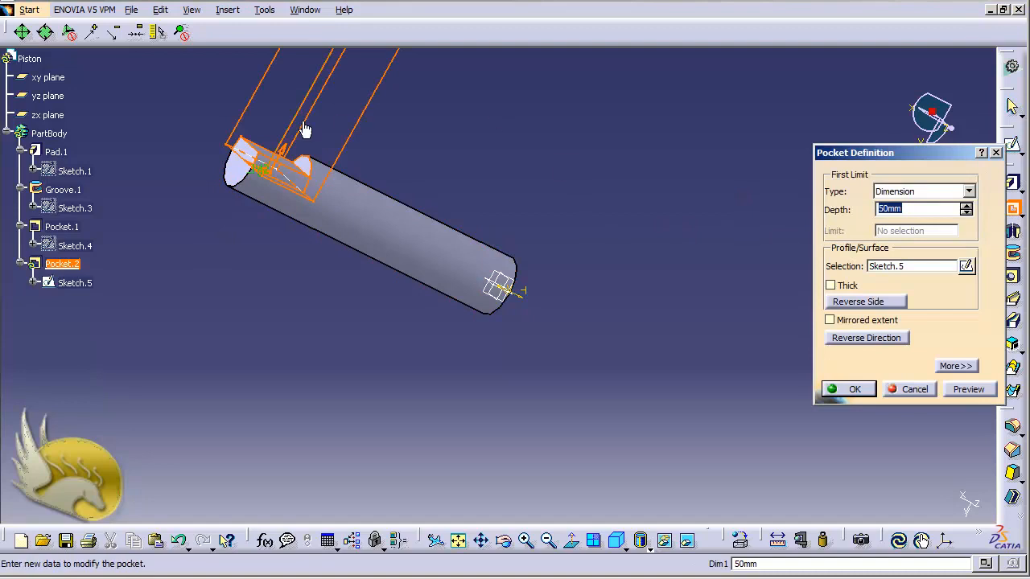
click(846, 338)
click(942, 366)
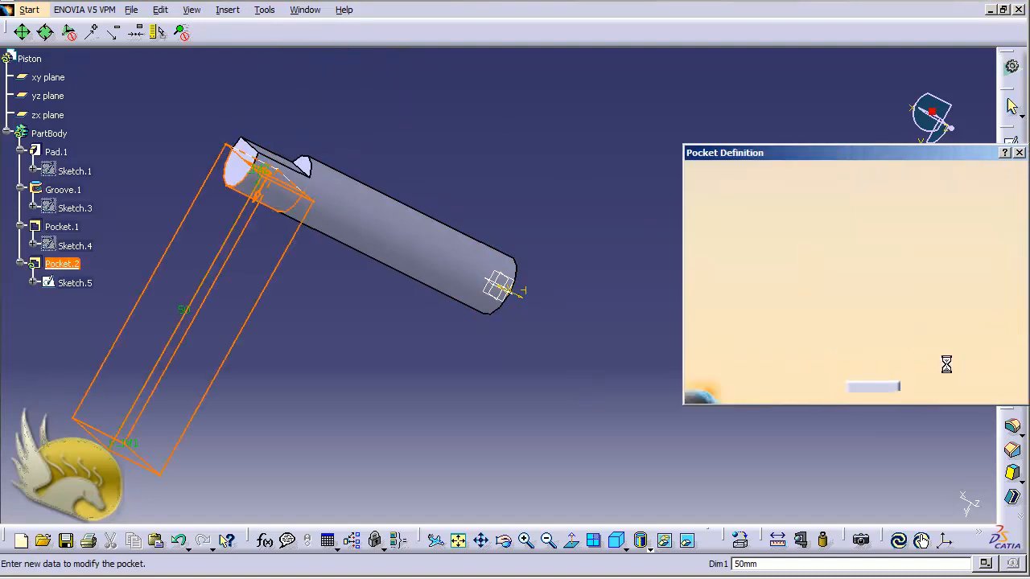
click(925, 208)
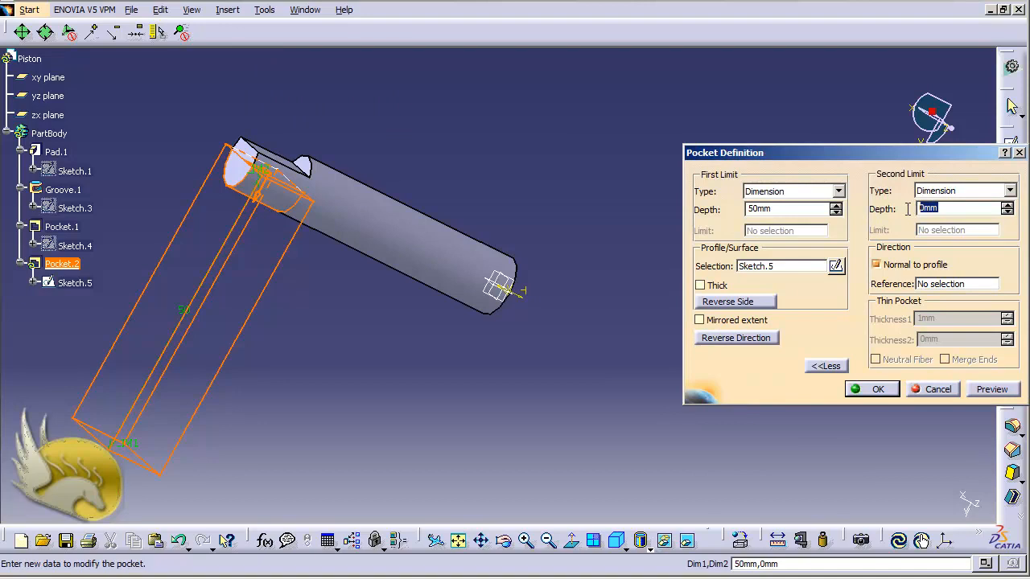
text(2.)
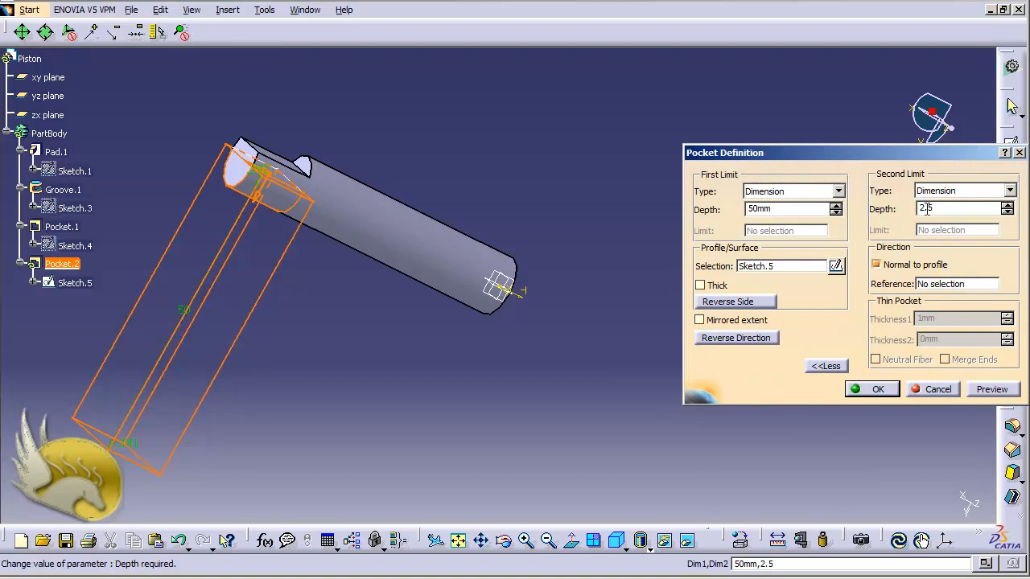
text(5)
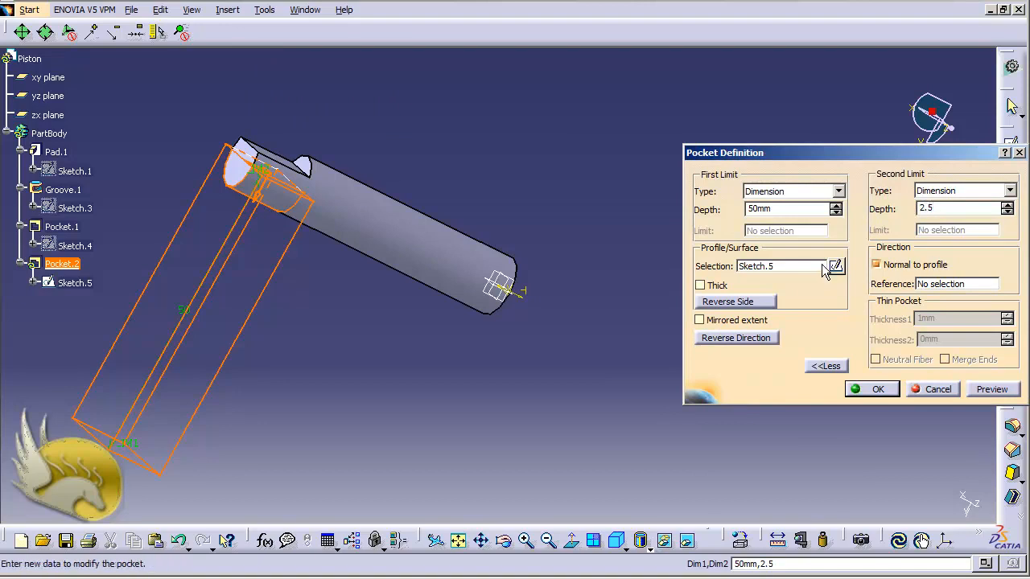
click(795, 215)
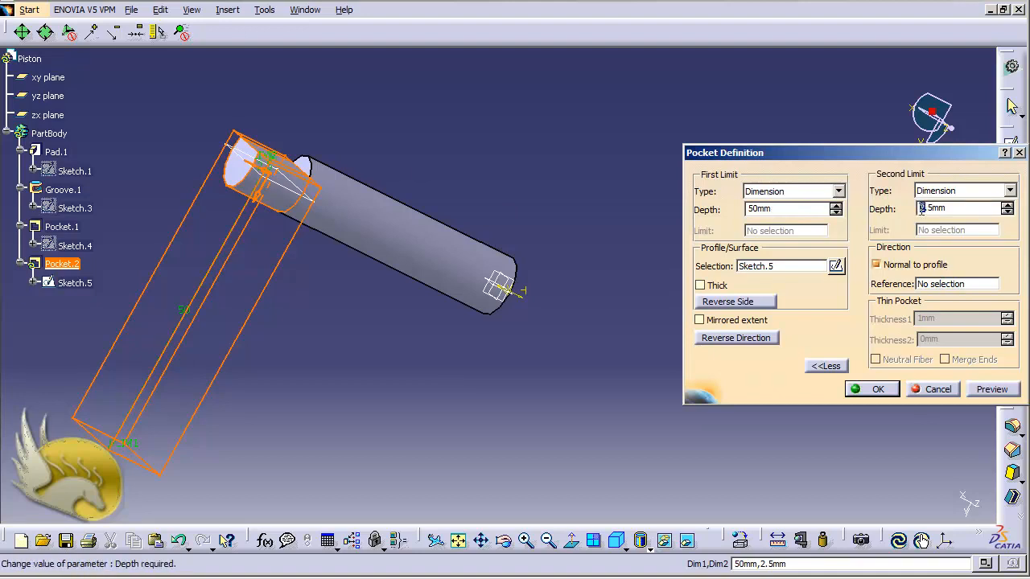
text(-)
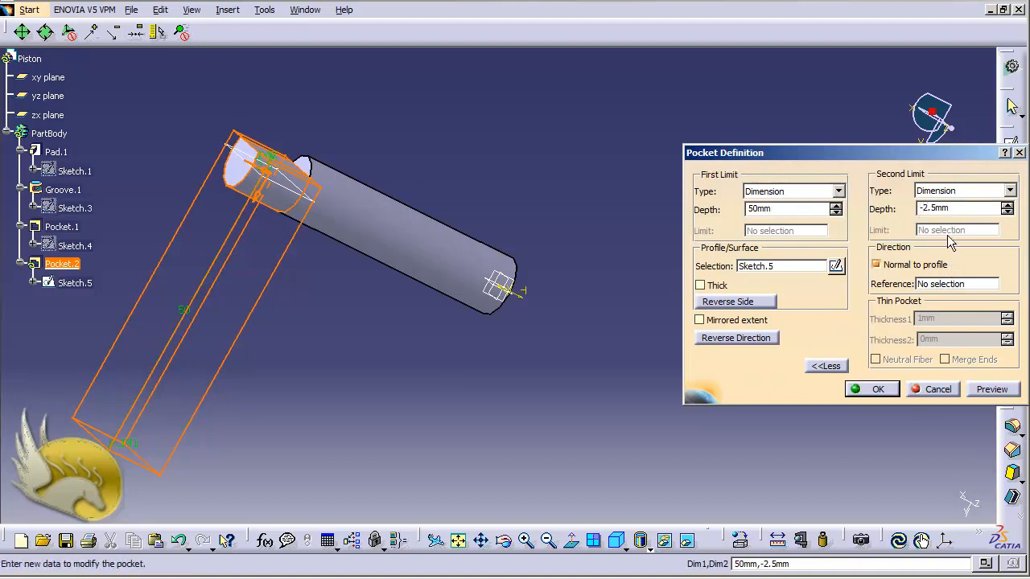
click(992, 389)
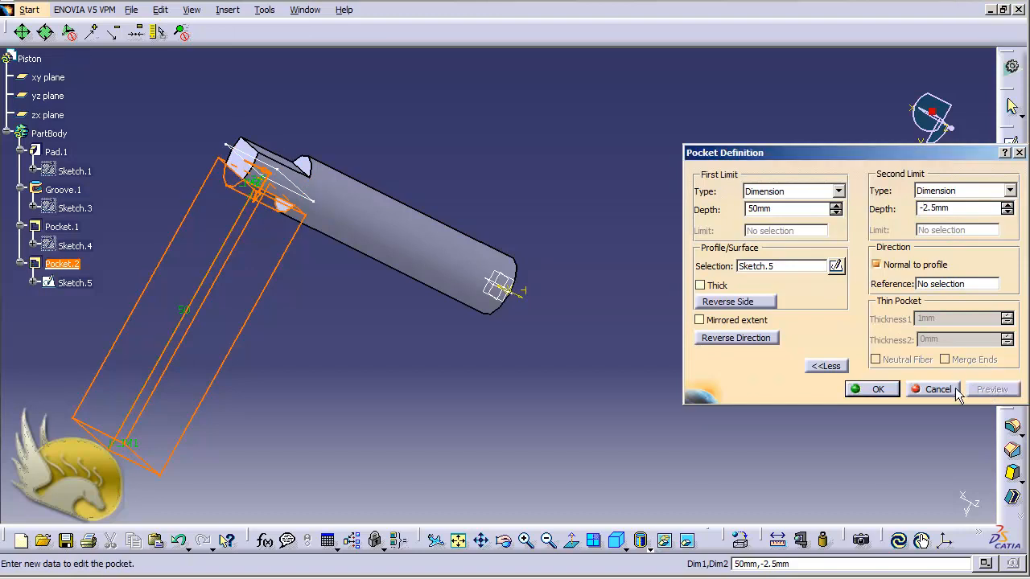
click(880, 390)
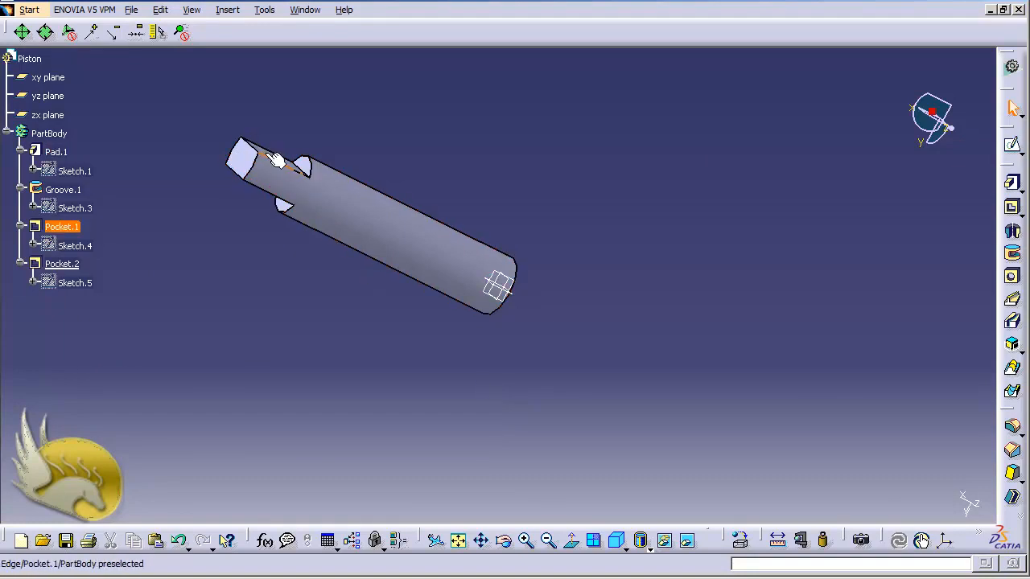
- Rotate the view and start Sketch.6 on the first notch's flat tang face
key(shift+Down)
key(shift+Down)
key(shift+Down)
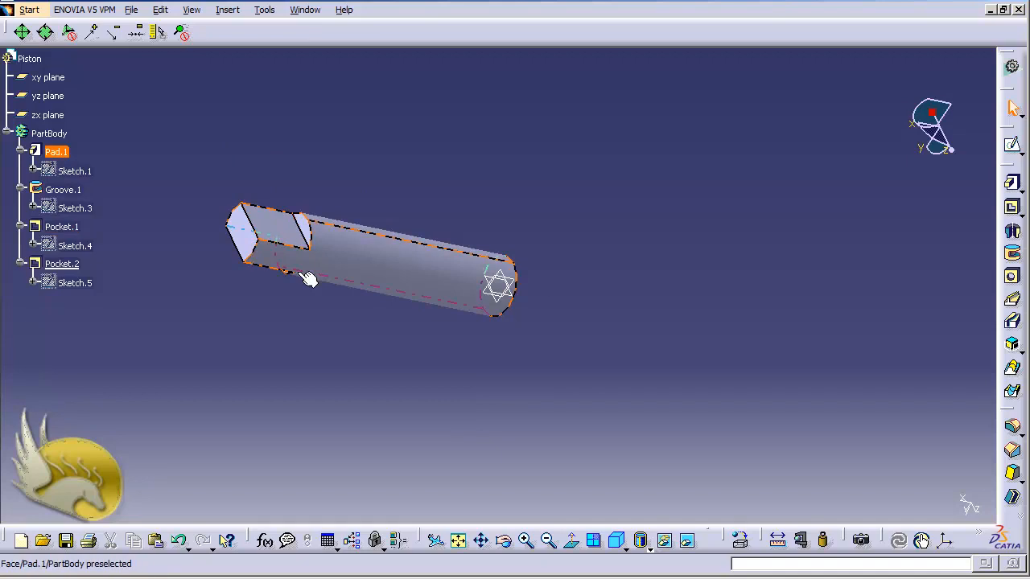
click(287, 235)
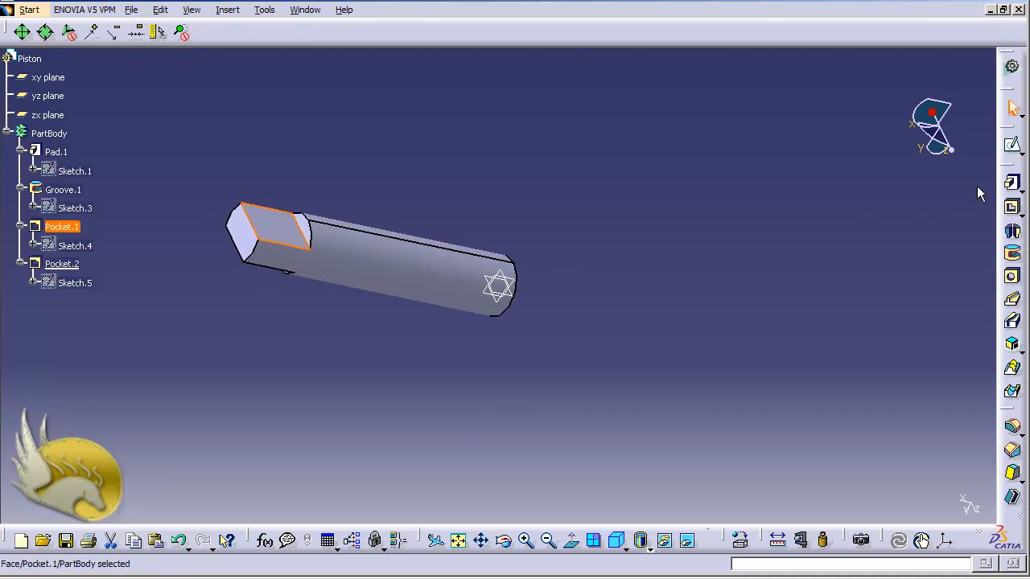
click(1011, 151)
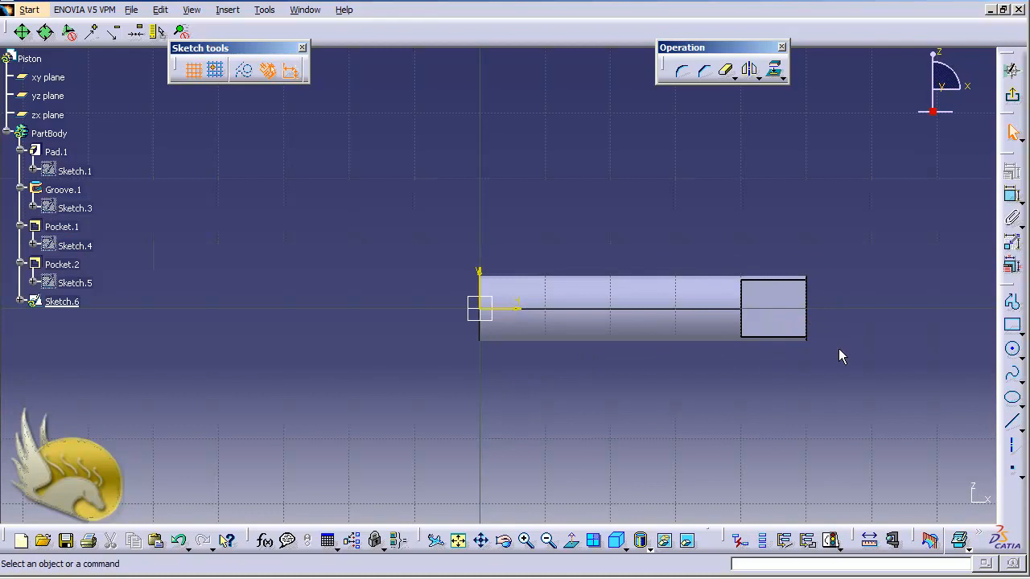
- Draw a small circle right of the tang outline and dimension its diameter to 2.5
click(1012, 349)
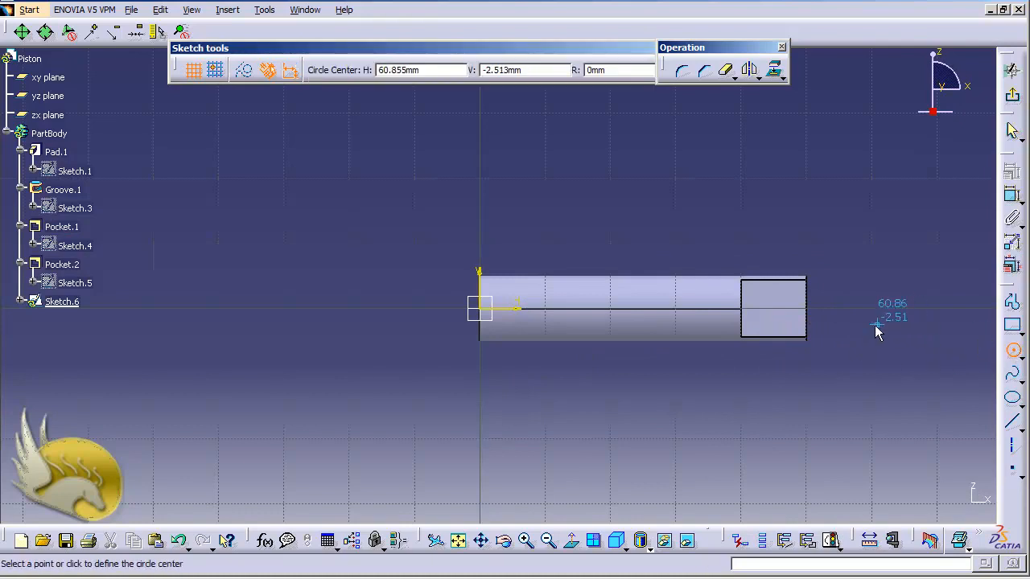
click(852, 293)
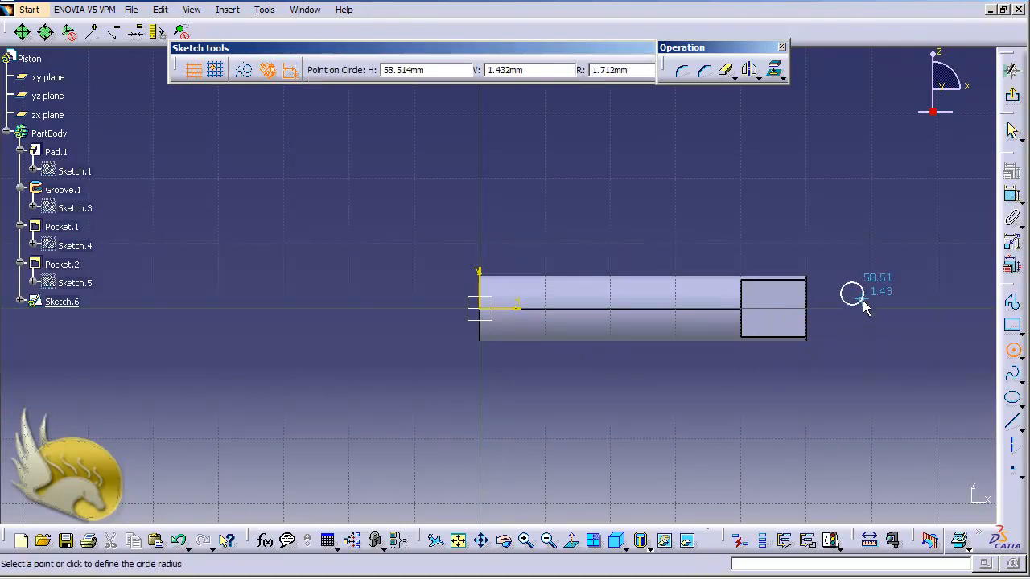
click(860, 301)
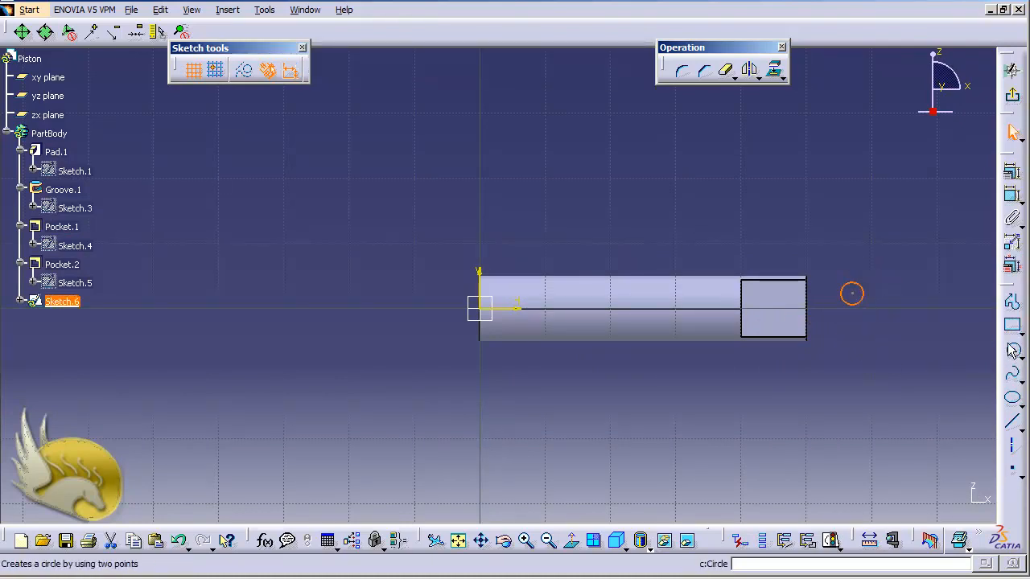
click(1012, 195)
click(860, 286)
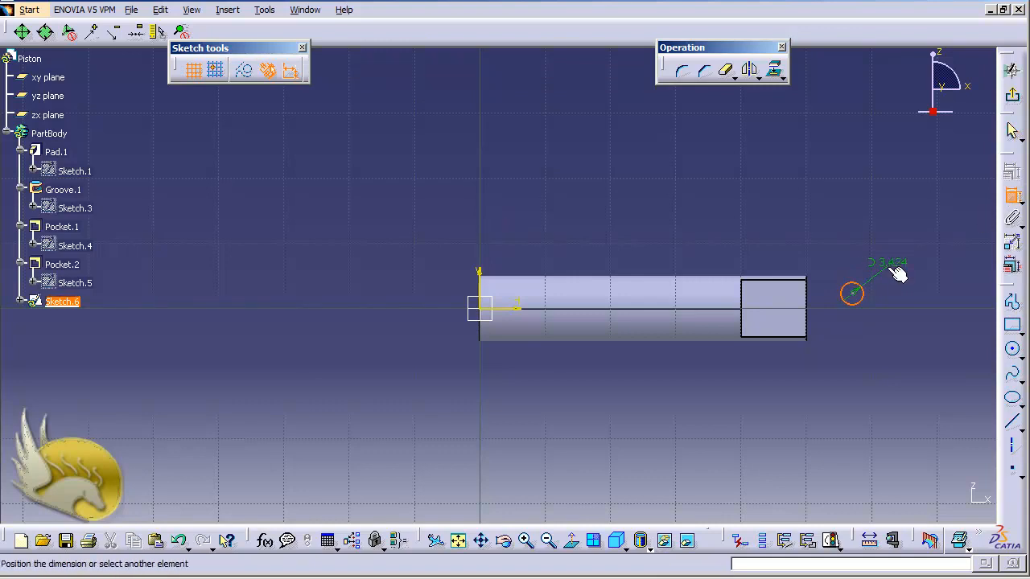
click(898, 273)
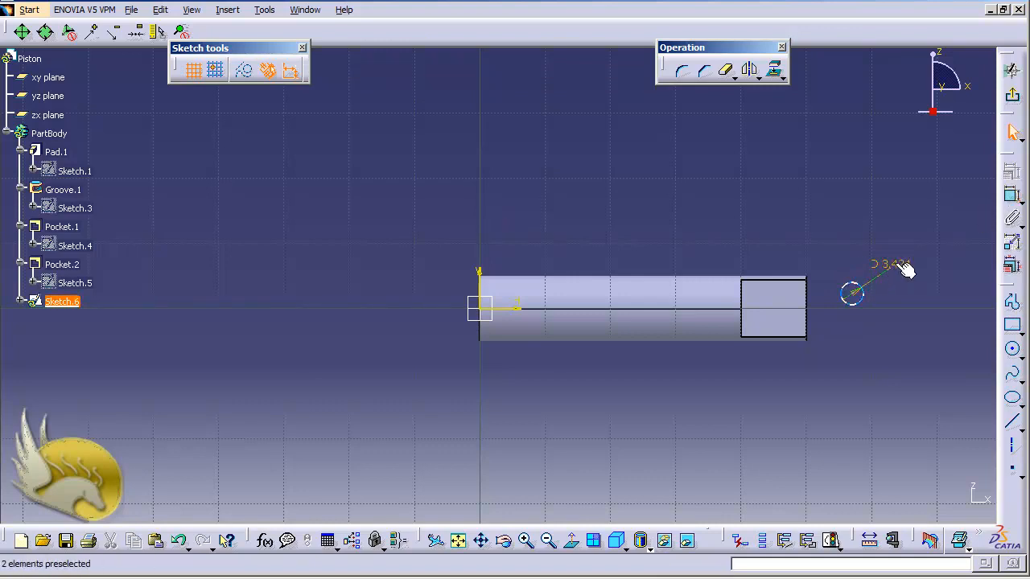
double_click(898, 275)
text(2.5)
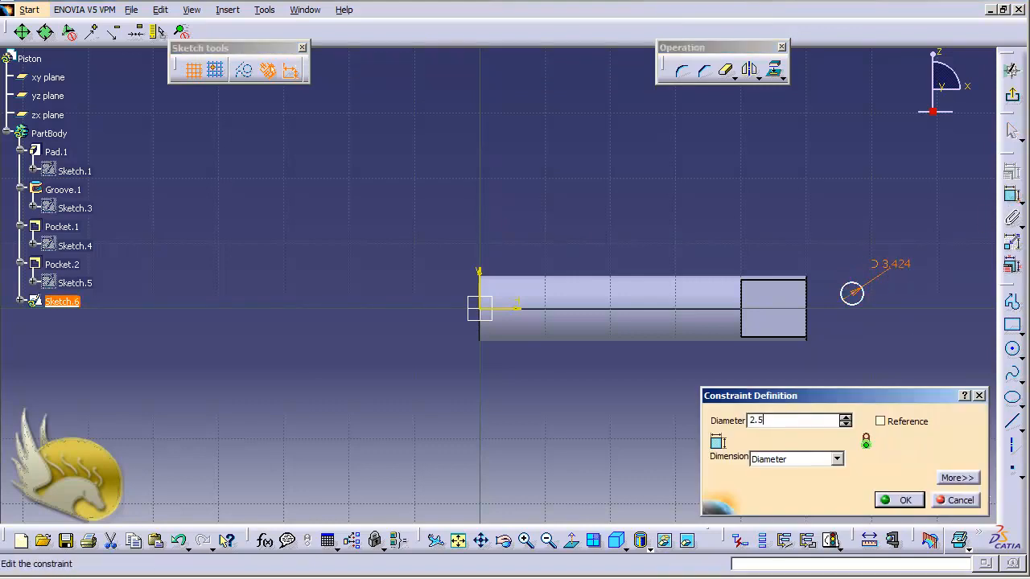
key(Return)
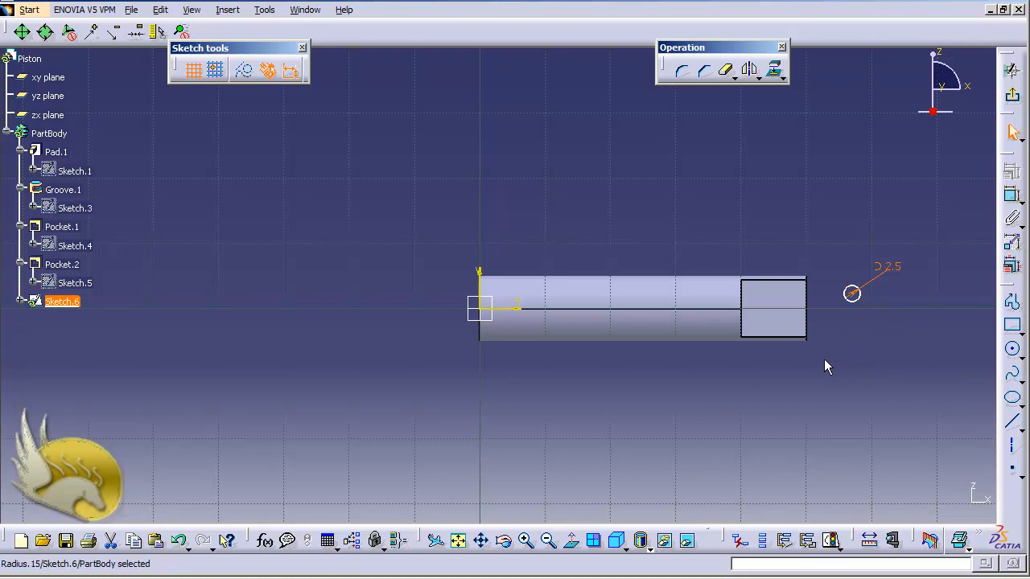
- Dimension the circle centre 2.5 mm from the tang's end edge, swapped to sit inside the tang
click(811, 325)
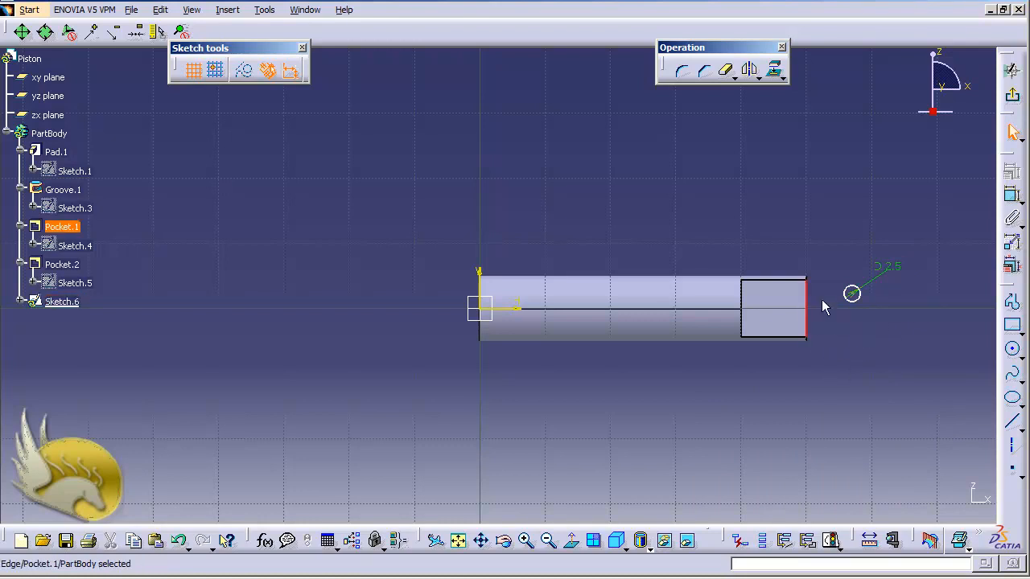
ctrl+click(852, 293)
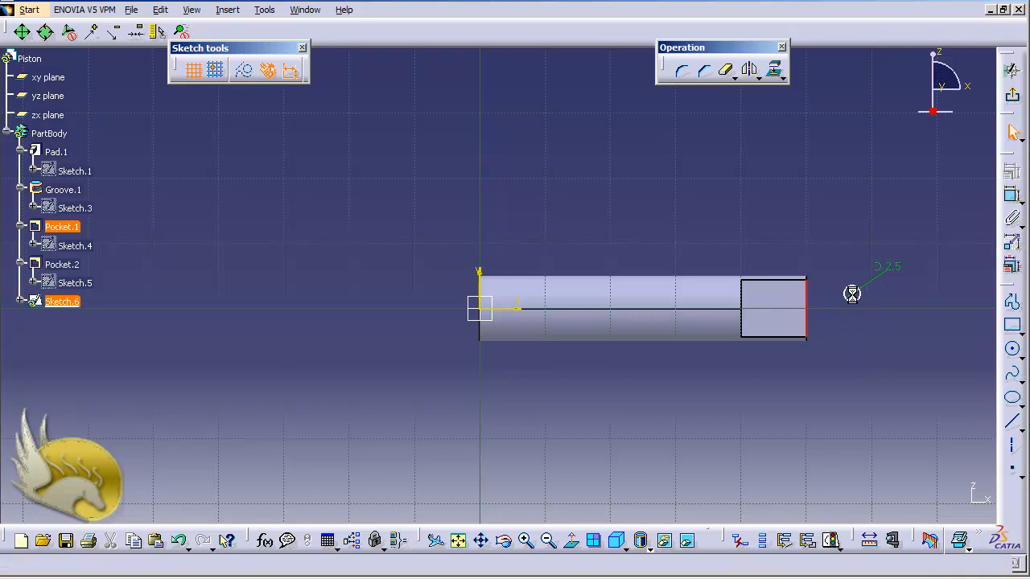
click(1012, 195)
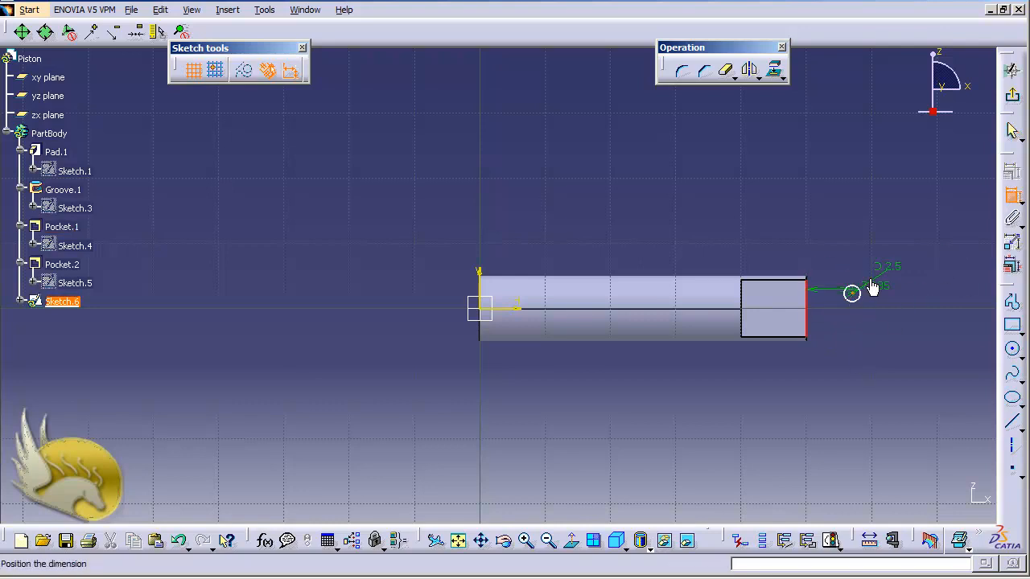
click(835, 226)
double_click(832, 218)
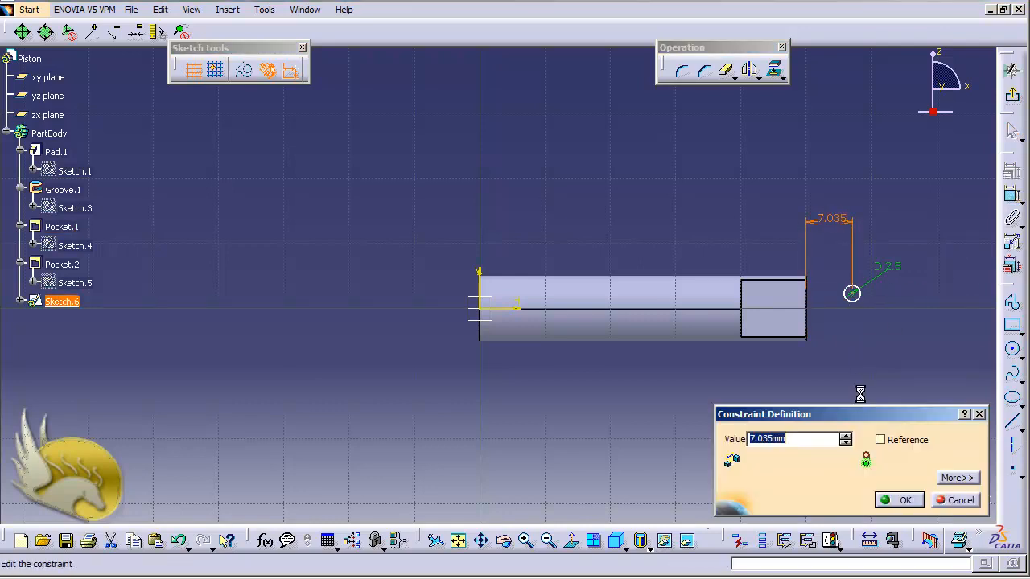
text(2.5)
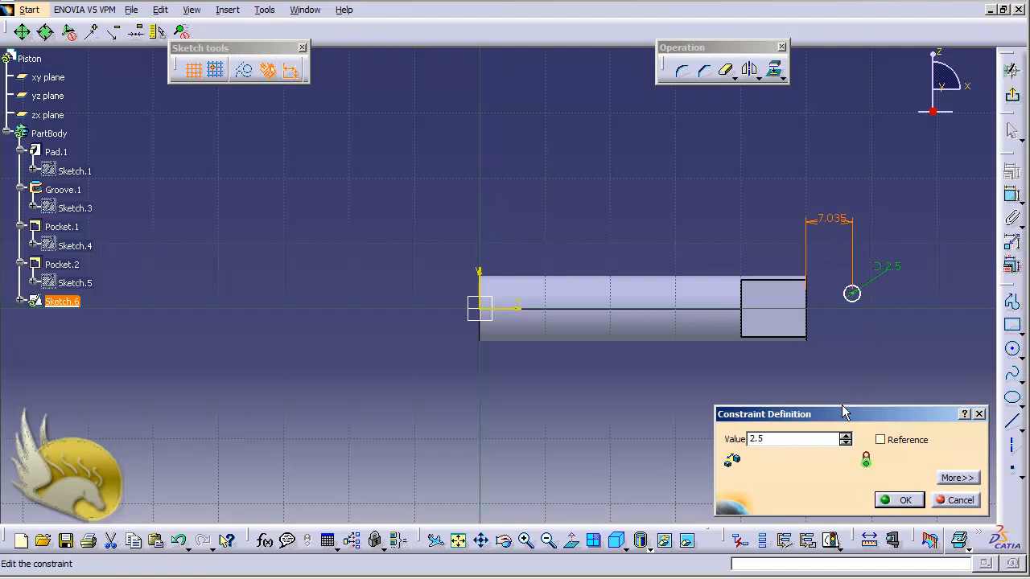
click(956, 478)
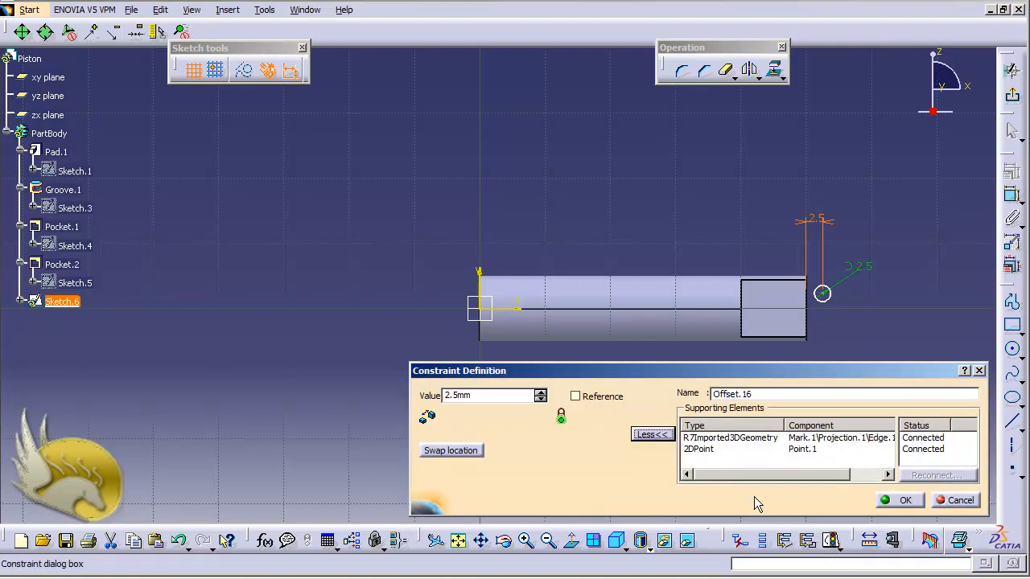
click(449, 450)
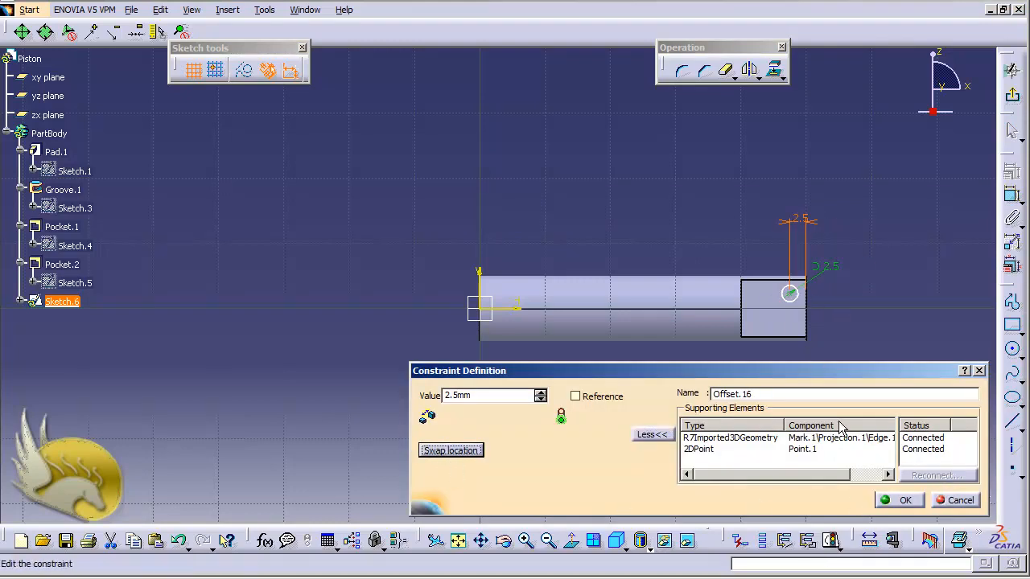
click(901, 500)
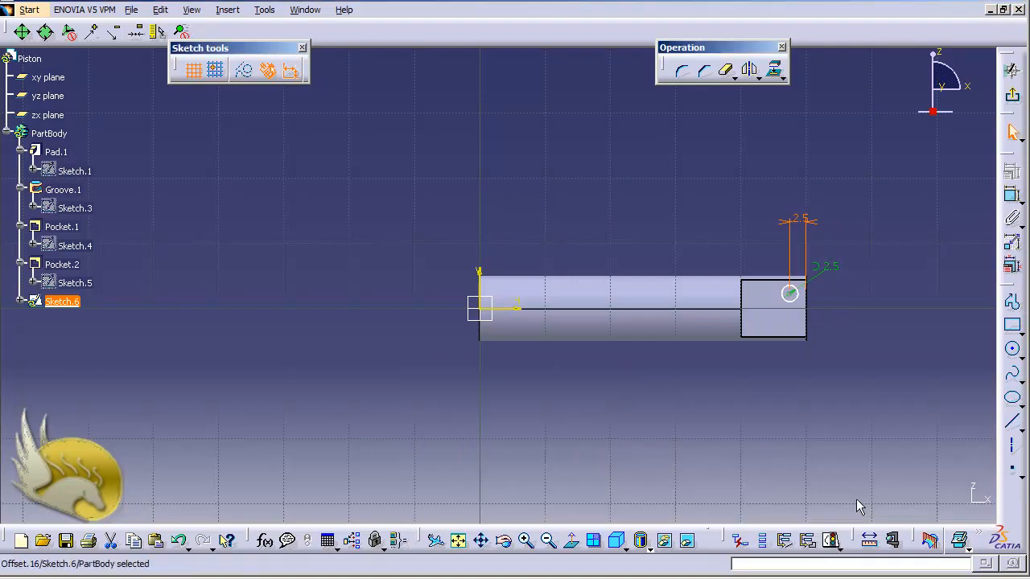
- Make the circle centre equidistant from the tang's top and bottom edges, then exit the sketch
click(780, 338)
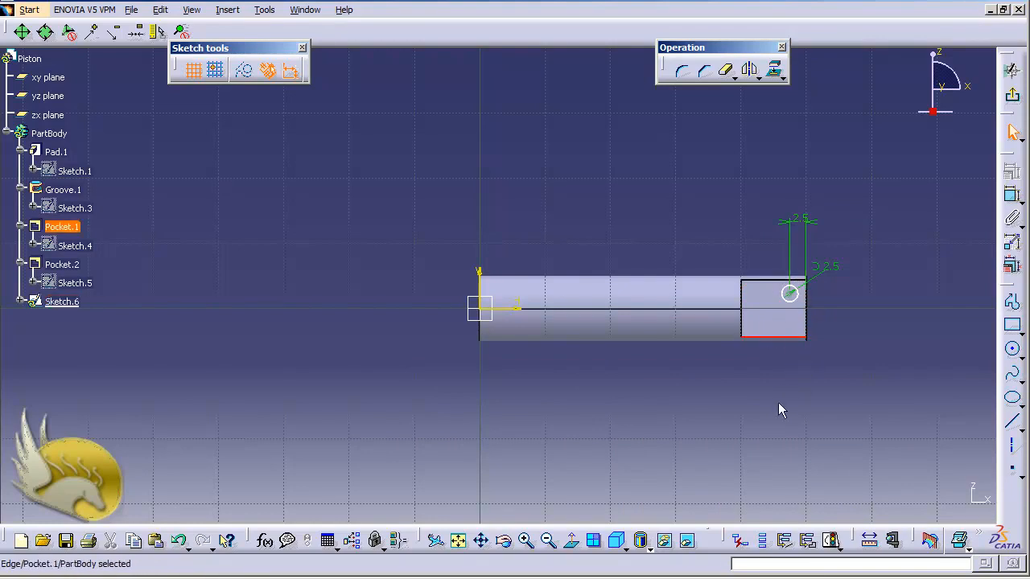
click(774, 285)
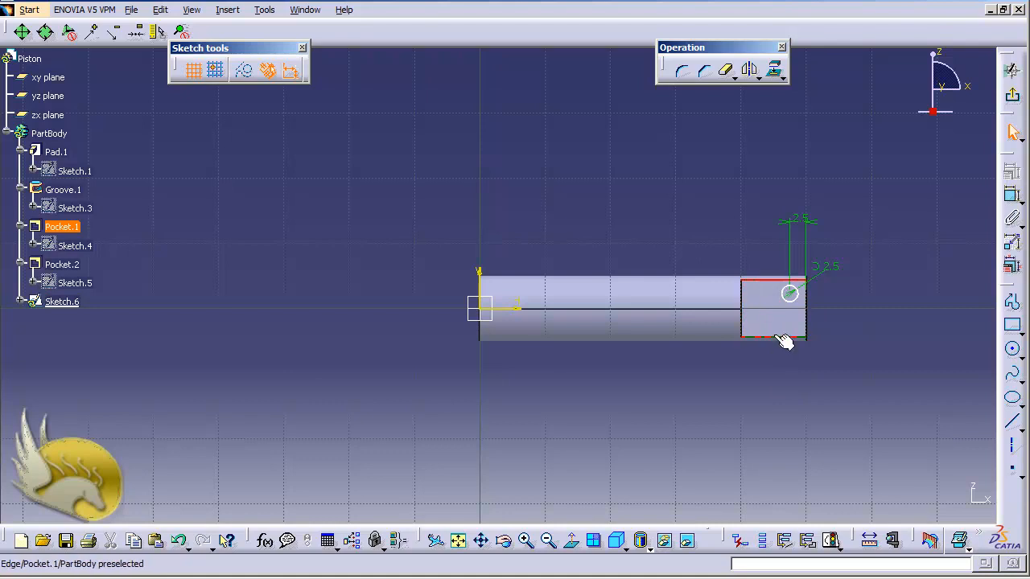
click(790, 294)
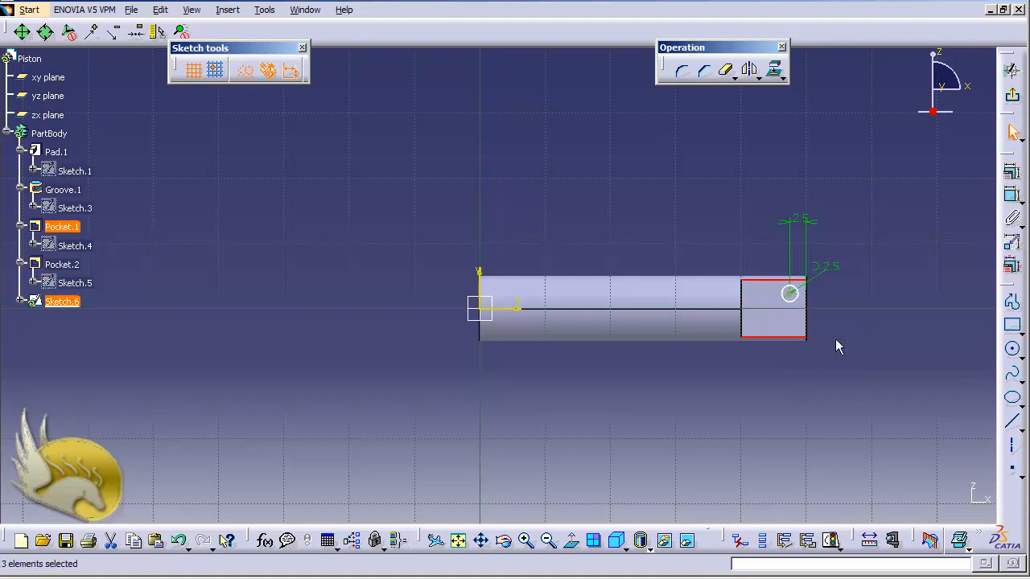
click(1012, 171)
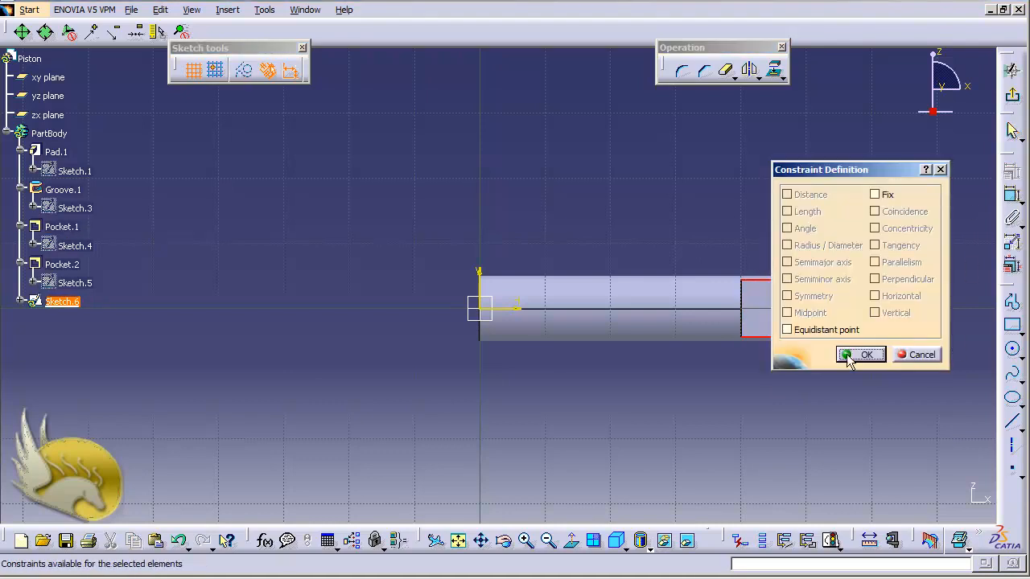
click(824, 331)
click(860, 356)
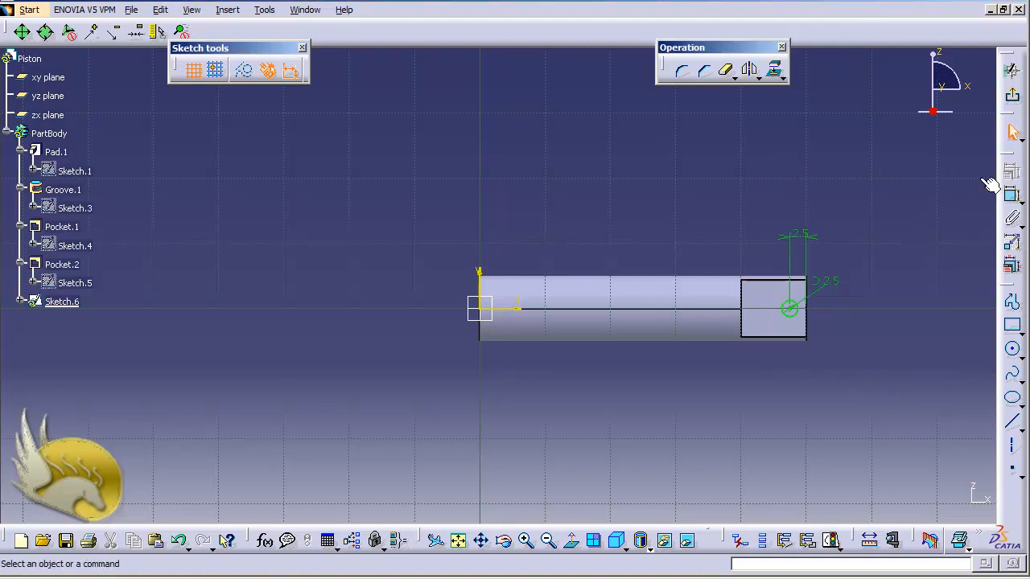
click(1012, 95)
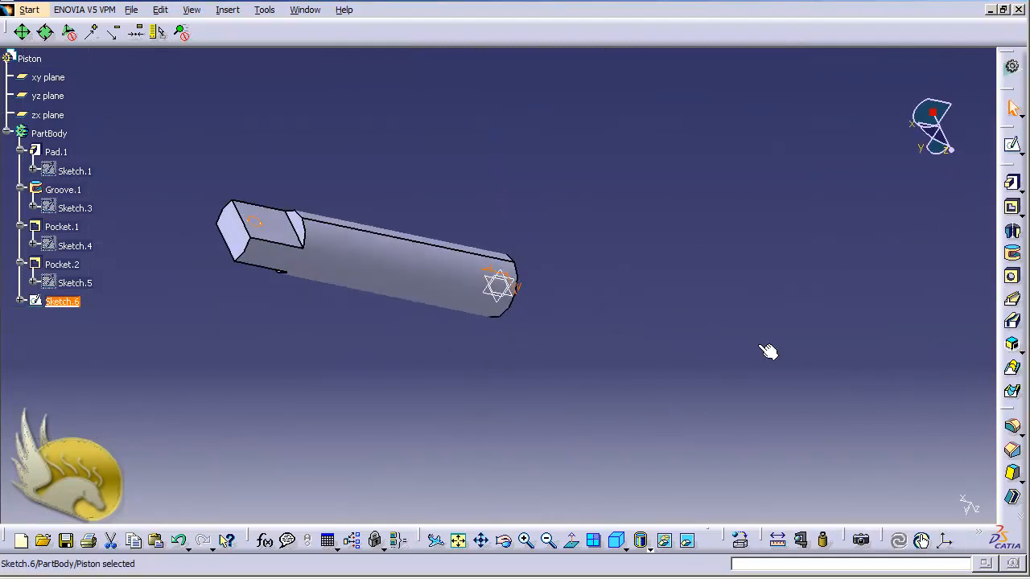
- Pocket Sketch.6 Up to last in reversed direction to bore the 2.5 mm through-hole in the tang
click(1011, 207)
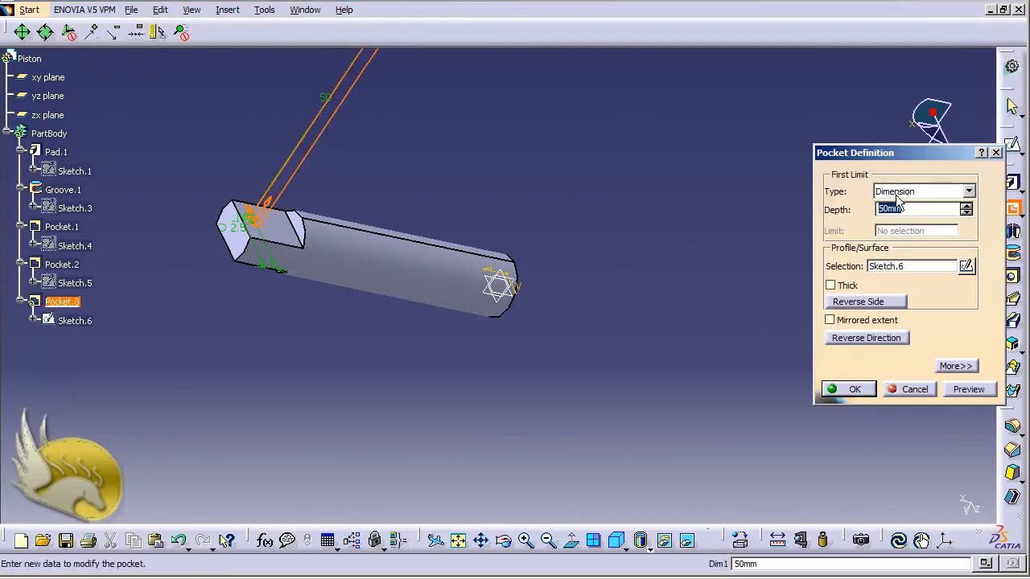
click(899, 193)
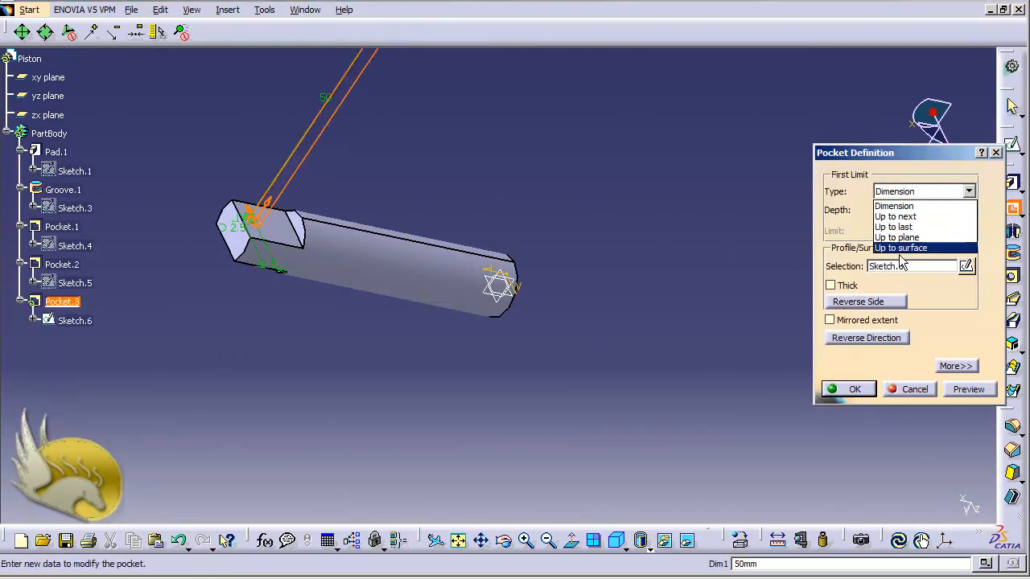
click(897, 227)
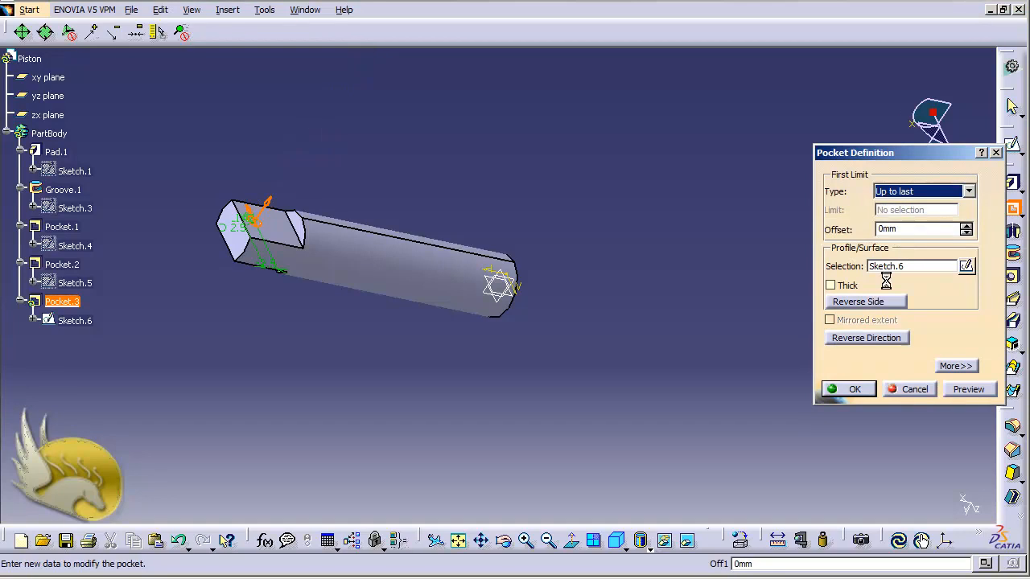
click(266, 206)
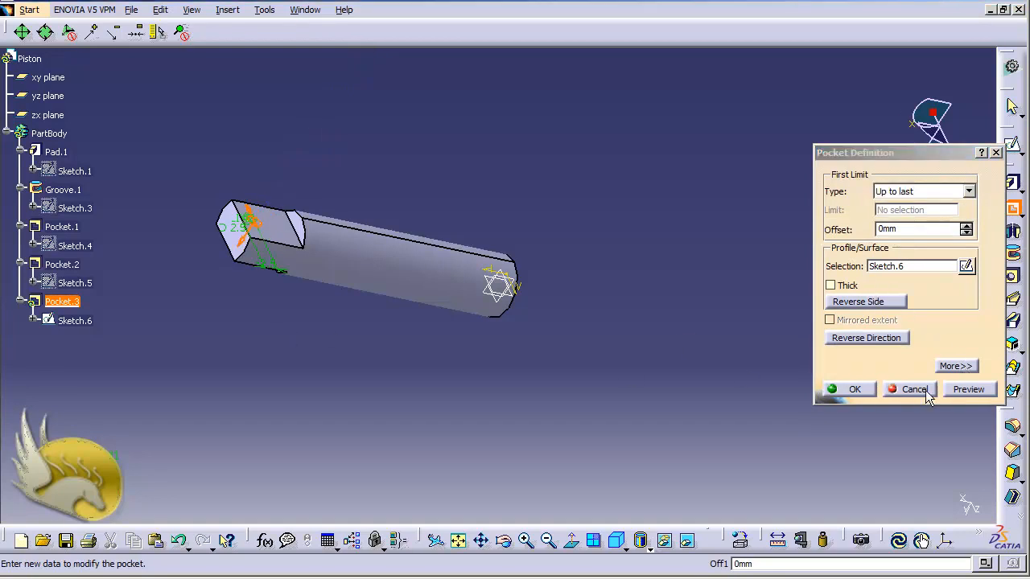
click(968, 390)
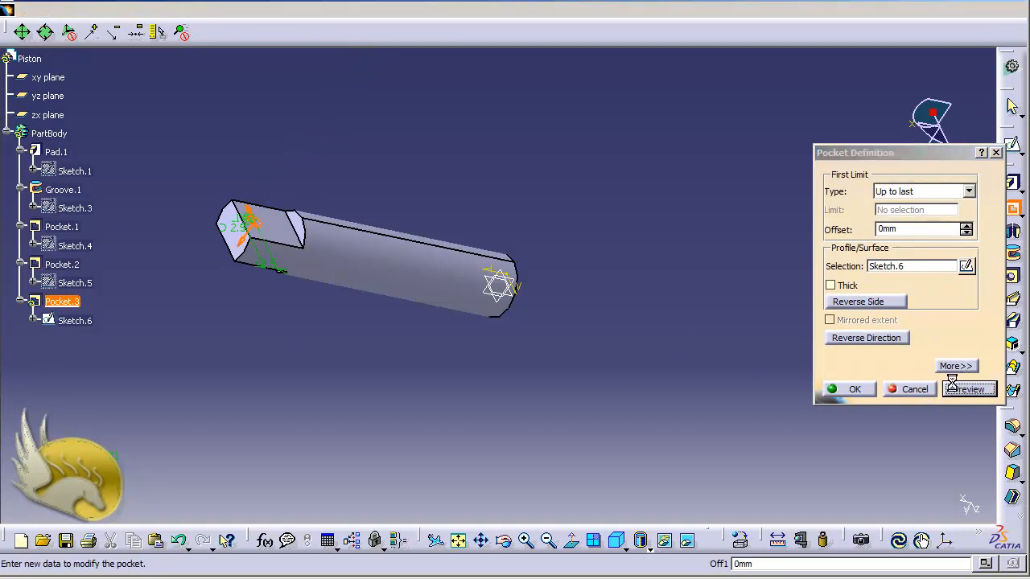
click(851, 390)
key(shift+Down)
key(shift+Down)
key(shift+Down)
key(shift+Down)
key(shift+Down)
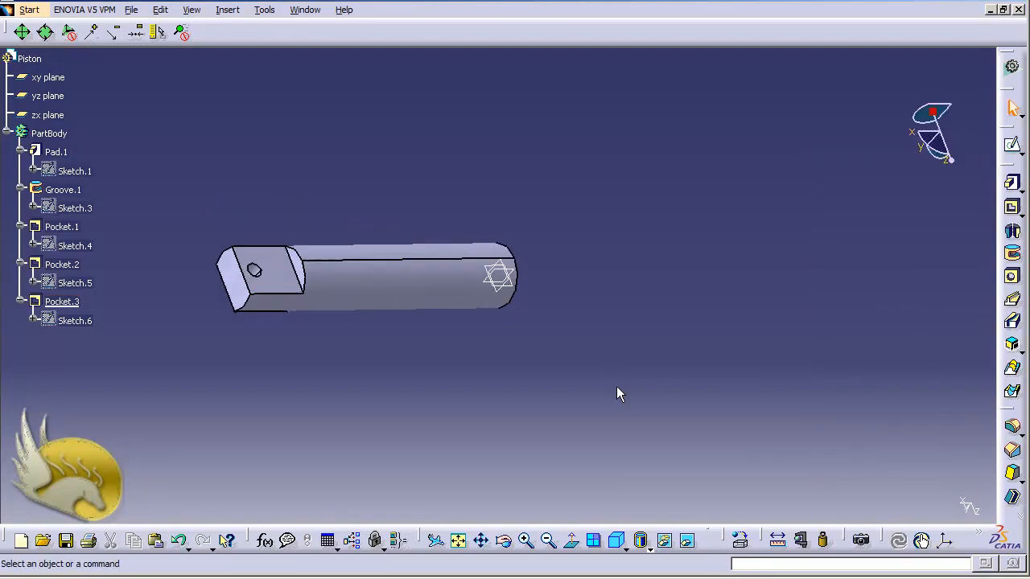
- Inspect the hole, save the part as Piston.CATPart in the Fixture folder, and close it
key(shift+Left)
key(shift+Left)
key(shift+Left)
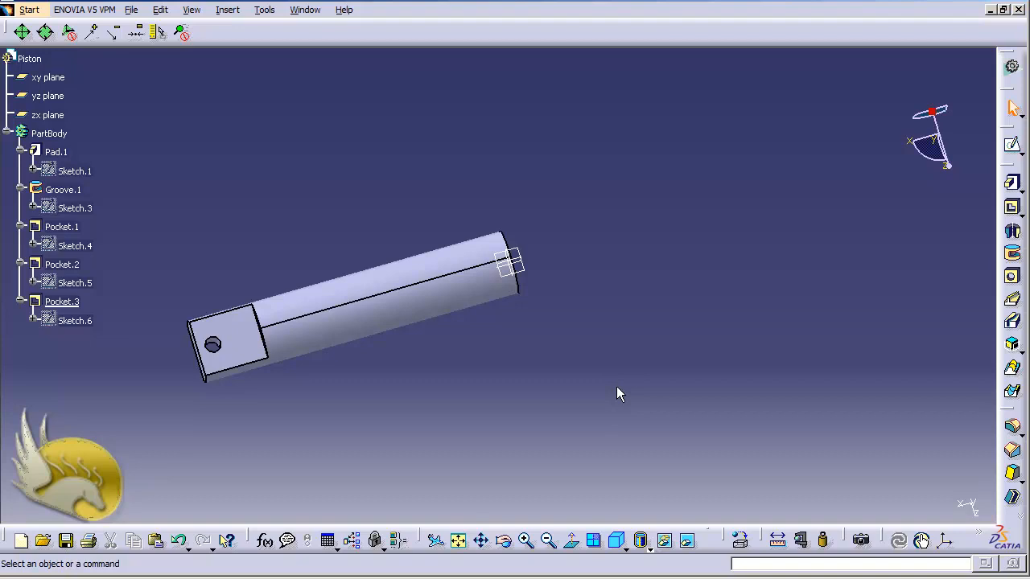
key(ctrl+s)
click(1018, 10)
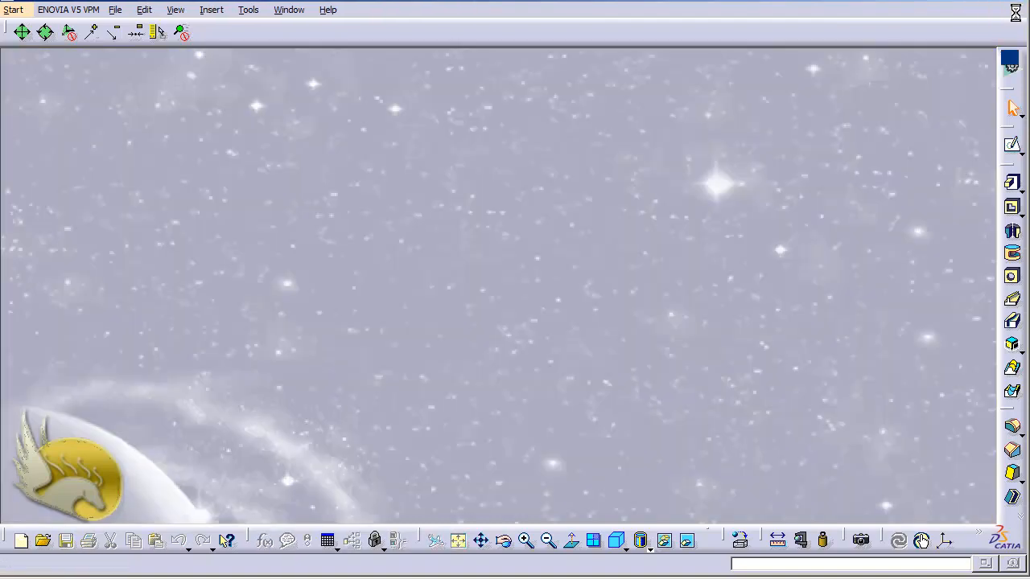